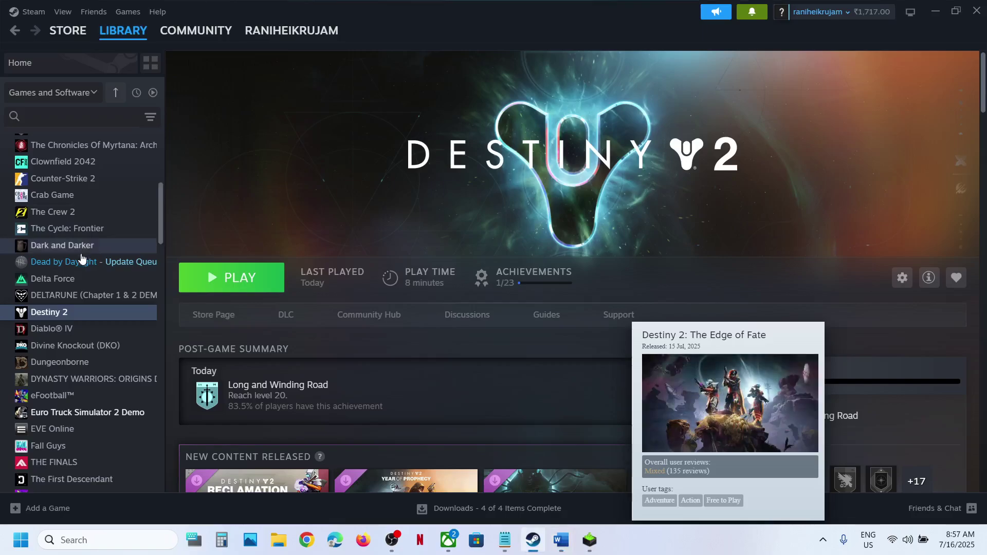
Step: Browse the local files of Destiny 2 from the Steam library and open the battleye folder
right_click(69, 312)
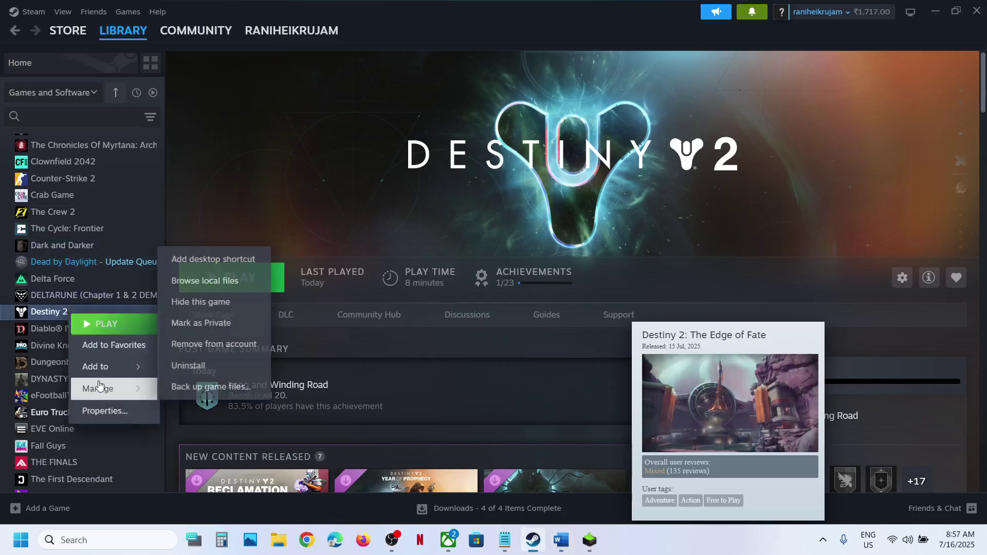
mouse_move(132, 392)
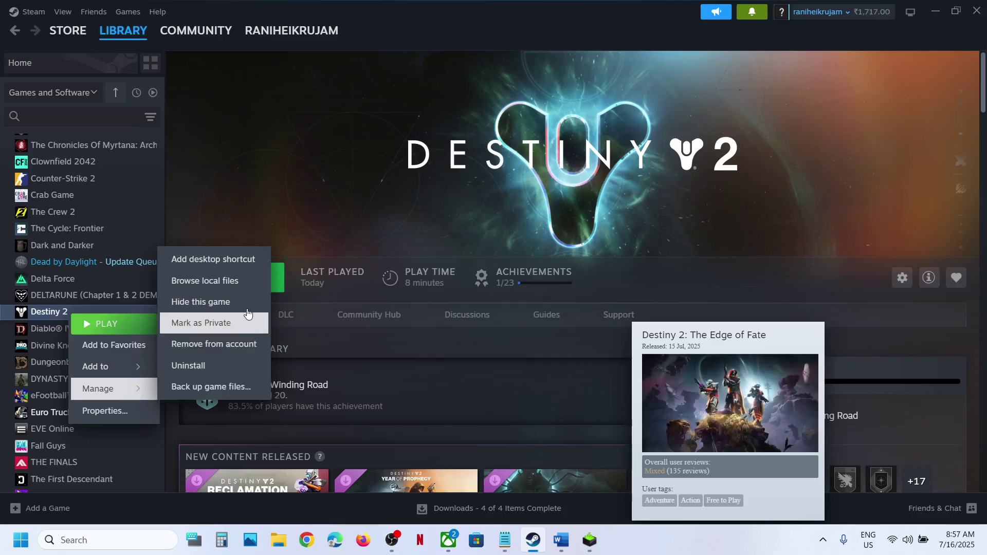
left_click(234, 281)
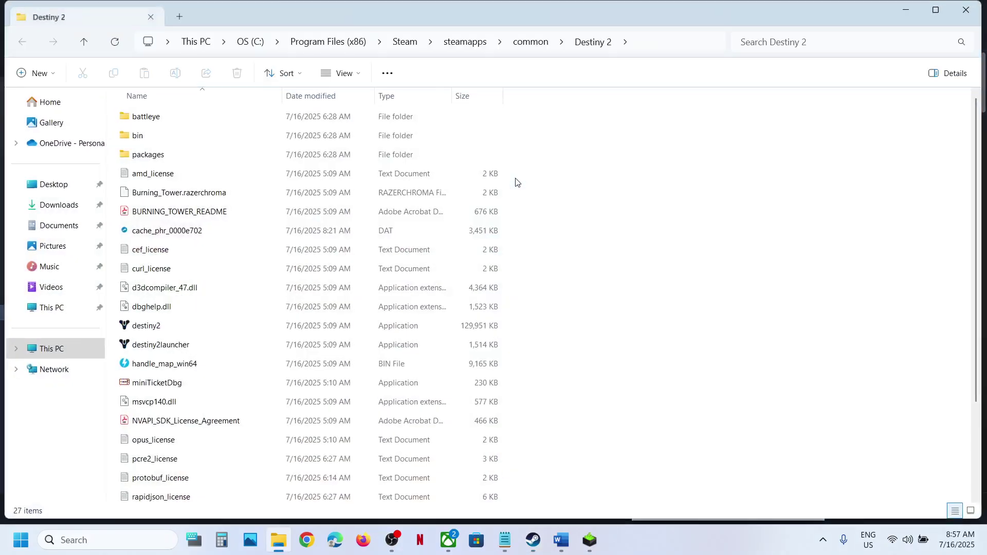
double_click(152, 121)
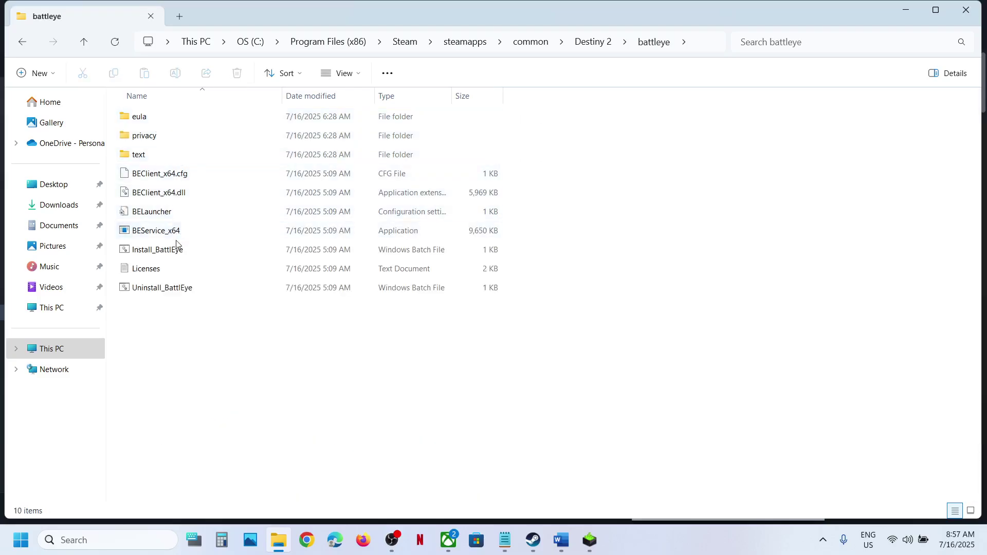
Step: Run the Uninstall_BattlEye batch file as administrator and allow it to make changes to the device
left_click(157, 291)
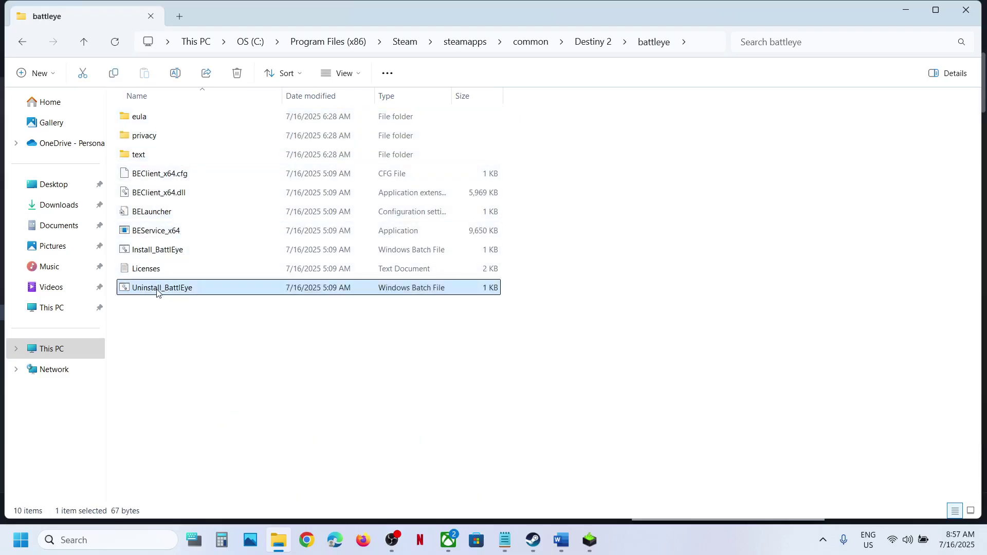
right_click(193, 292)
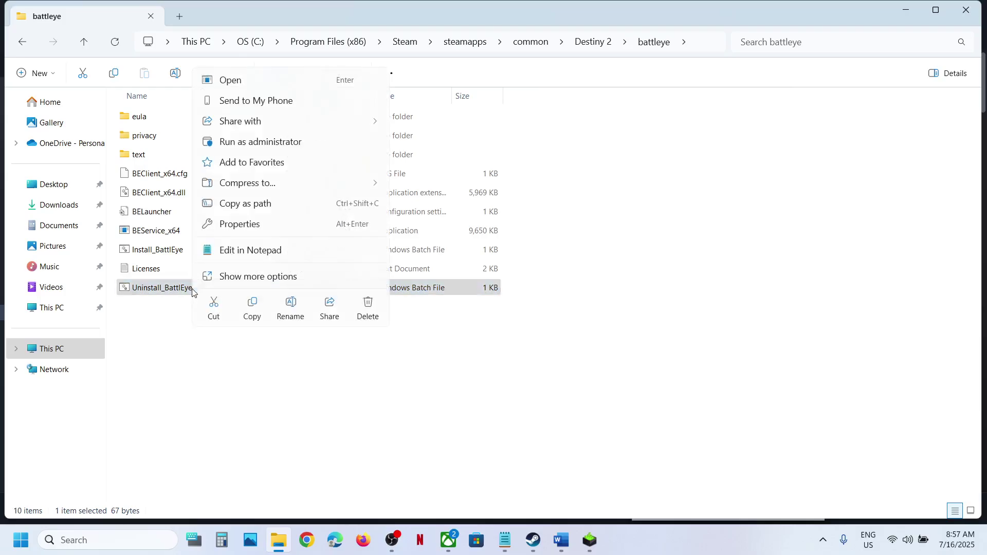
left_click(265, 145)
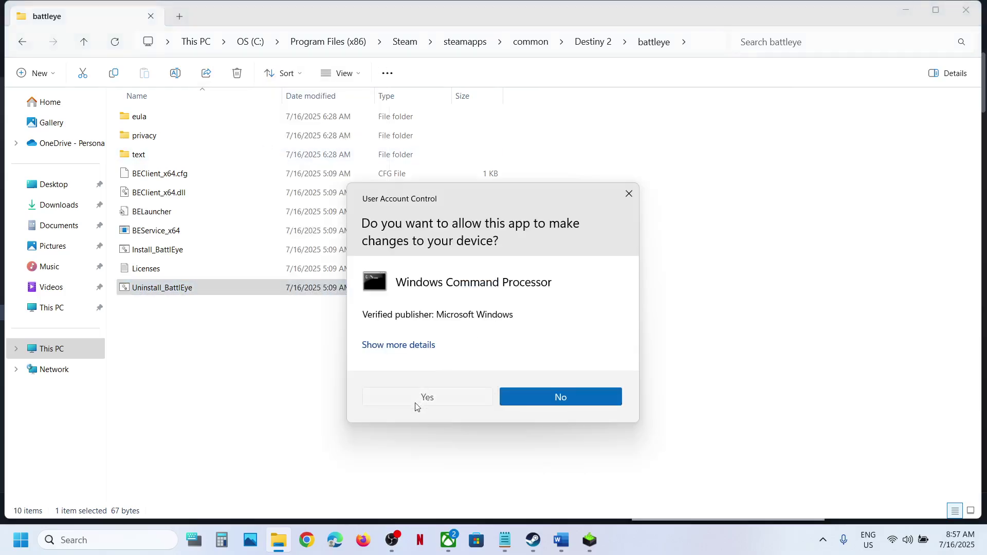
left_click(417, 406)
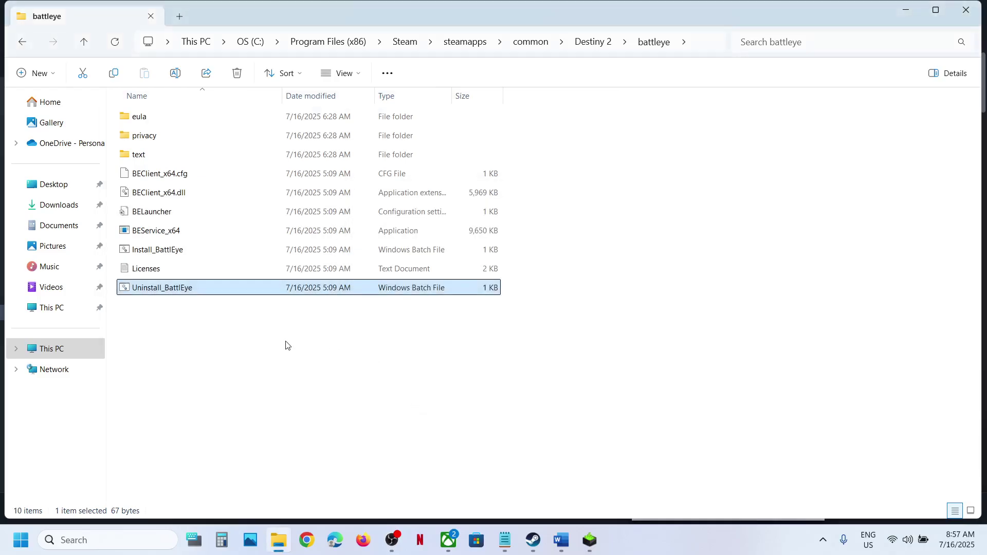
Step: Run the Install_BattlEye batch file as administrator and allow it to make changes to the device
left_click(154, 251)
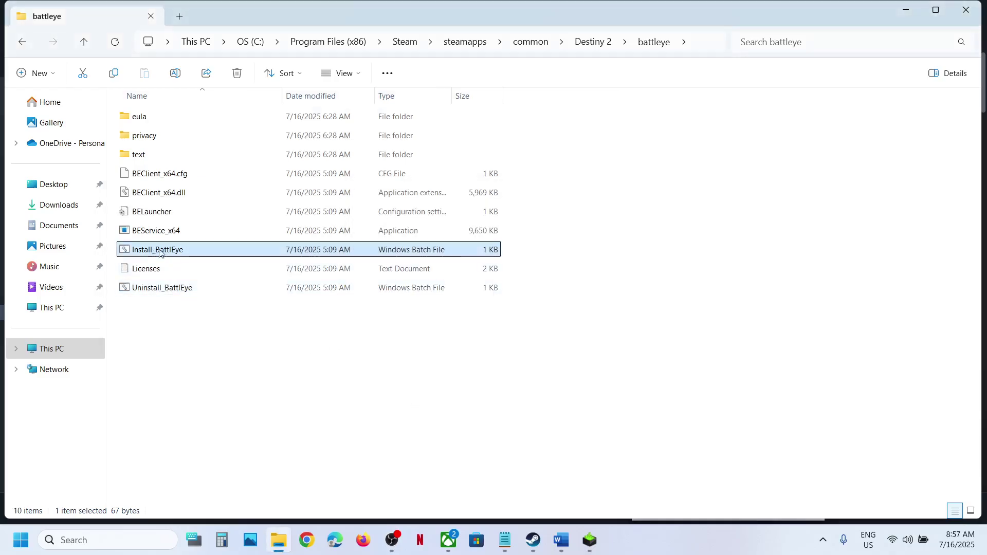
right_click(170, 252)
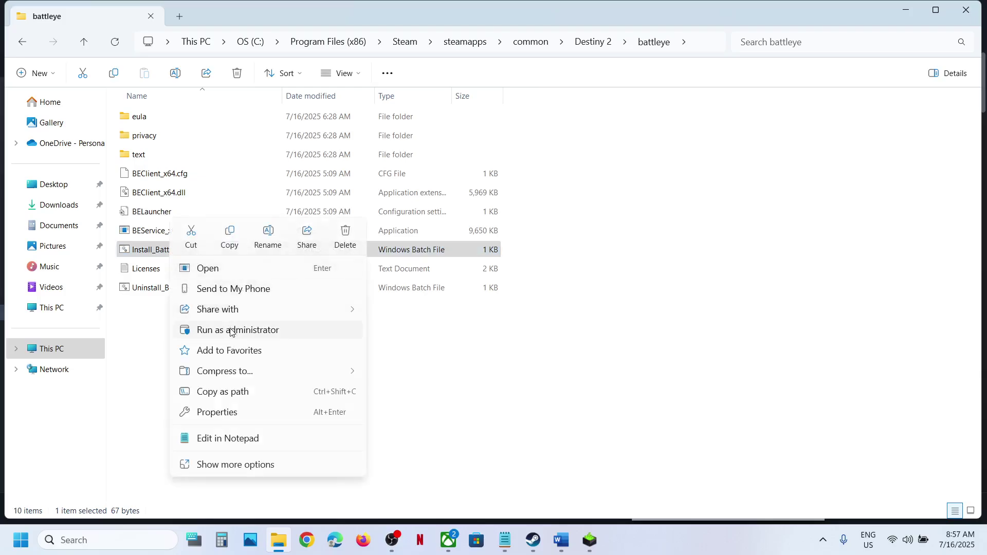
left_click(230, 331)
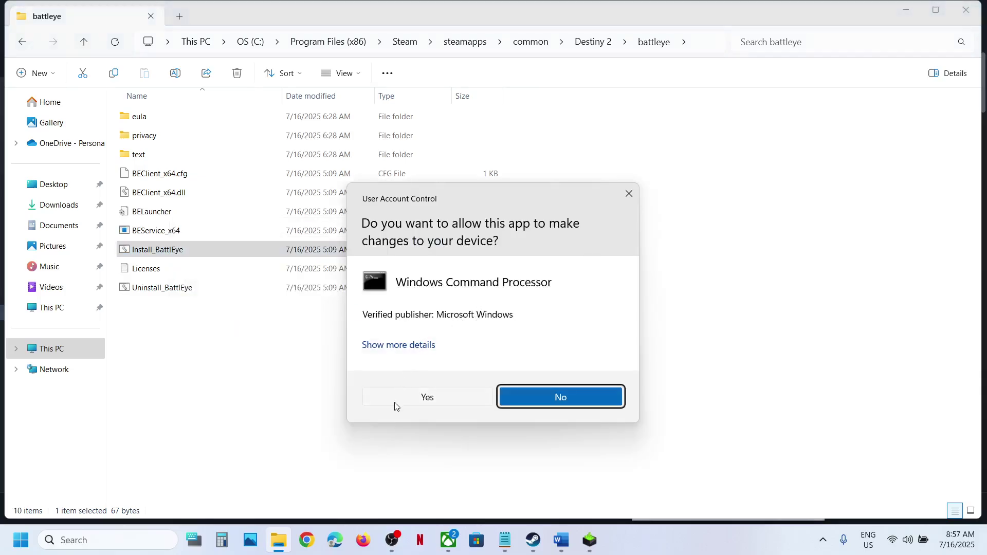
left_click(395, 405)
Step: Switch to the Word document, read Step 3 on uninstalling BattlEye and launching the game, and minimize the document
left_click(533, 538)
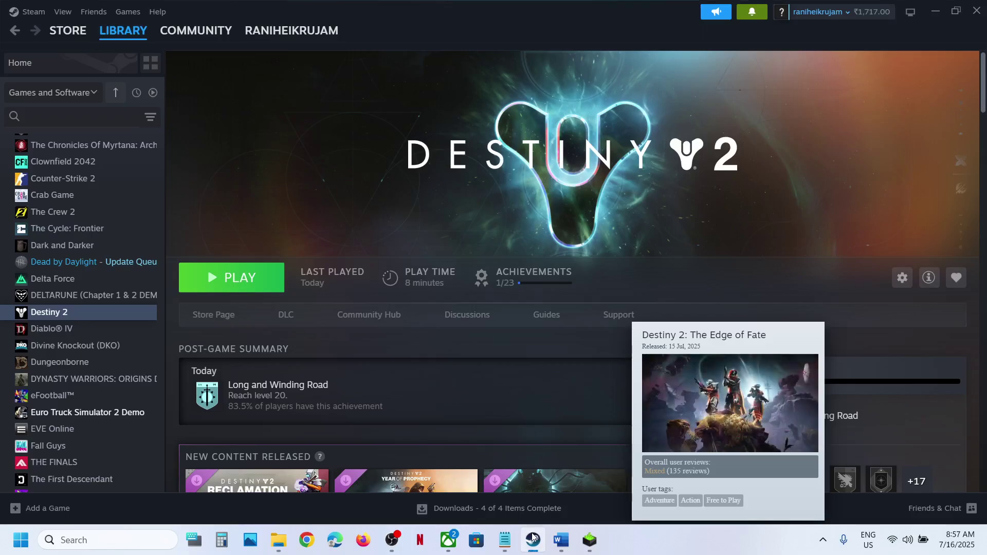
left_click(533, 537)
left_click(562, 538)
scroll(461, 391, "down", 3)
left_click_drag(301, 350, 695, 352)
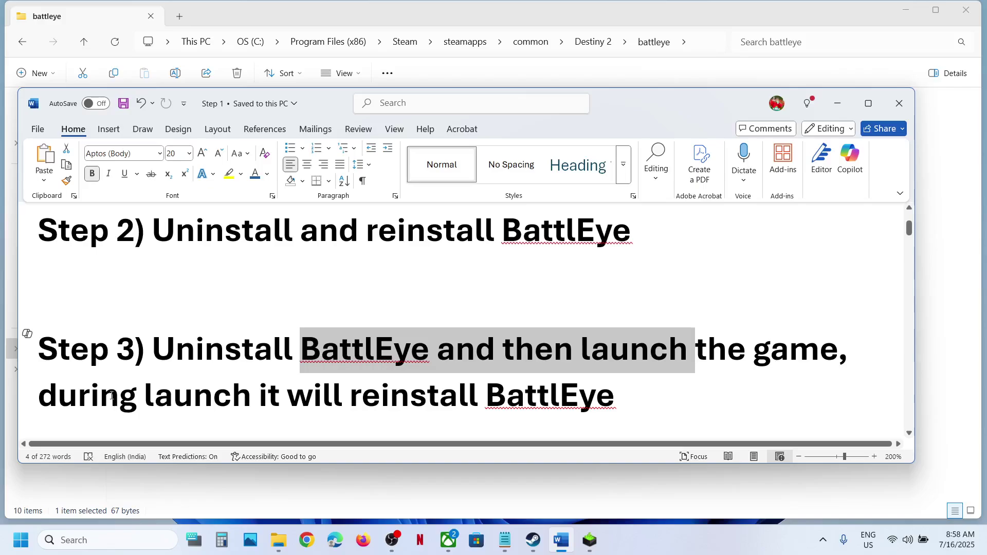
left_click(28, 396)
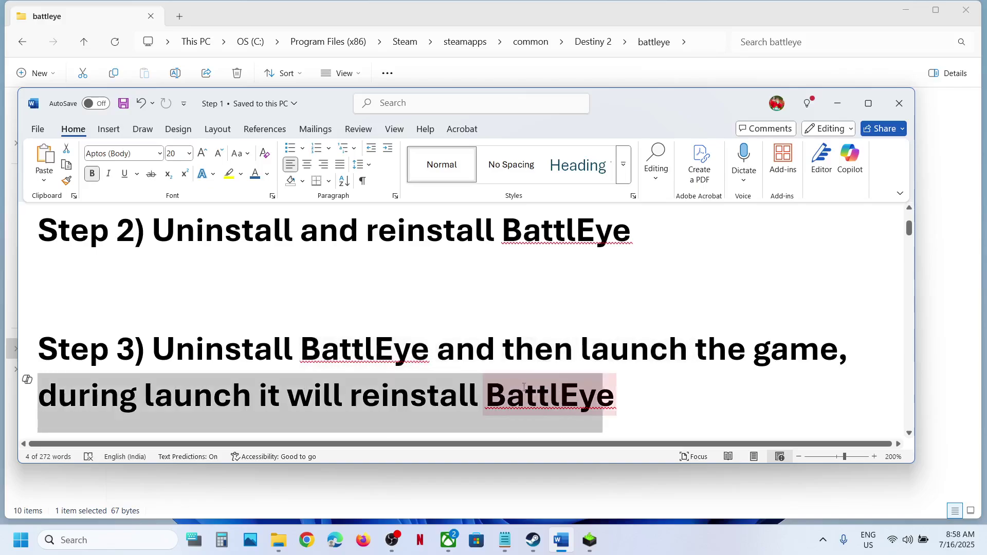
left_click(837, 104)
Step: Run Uninstall_BattlEye as administrator again with permission granted, and launch Destiny 2 from the Steam library
left_click(161, 291)
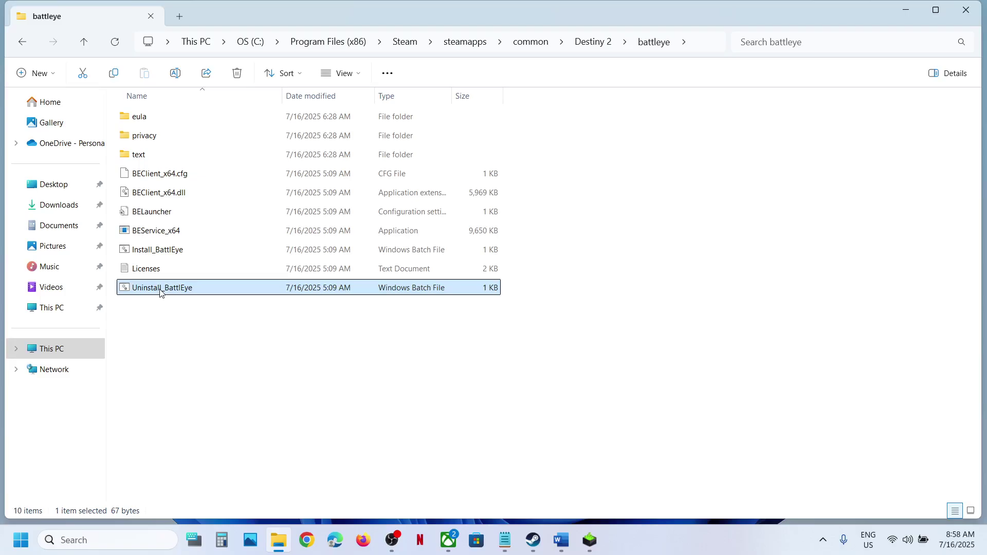
right_click(160, 290)
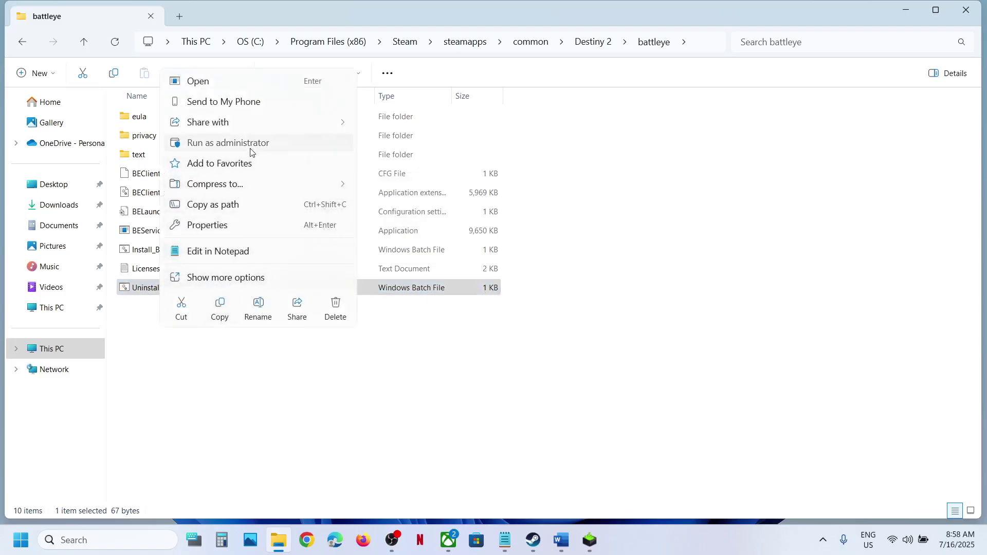
left_click(308, 144)
left_click(420, 398)
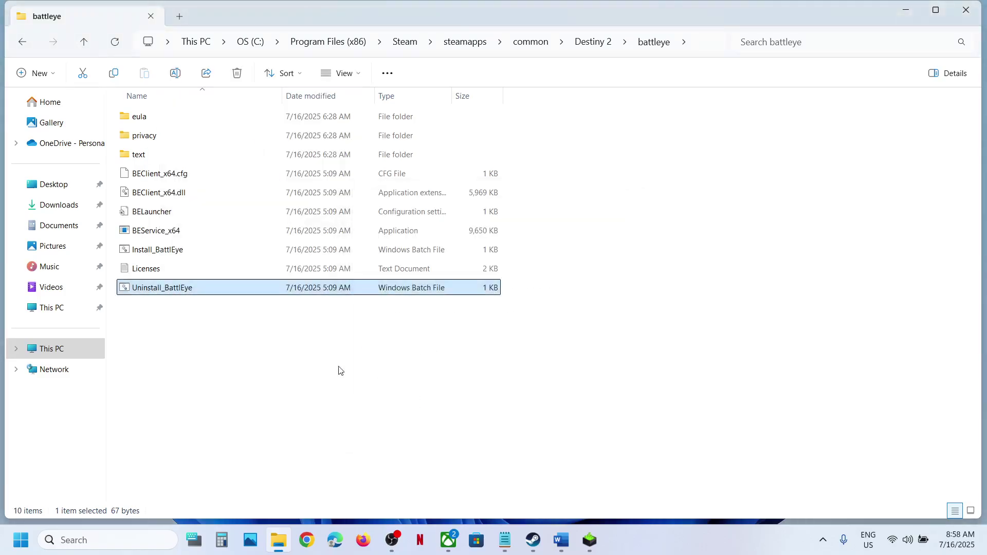
left_click(534, 540)
left_click(252, 288)
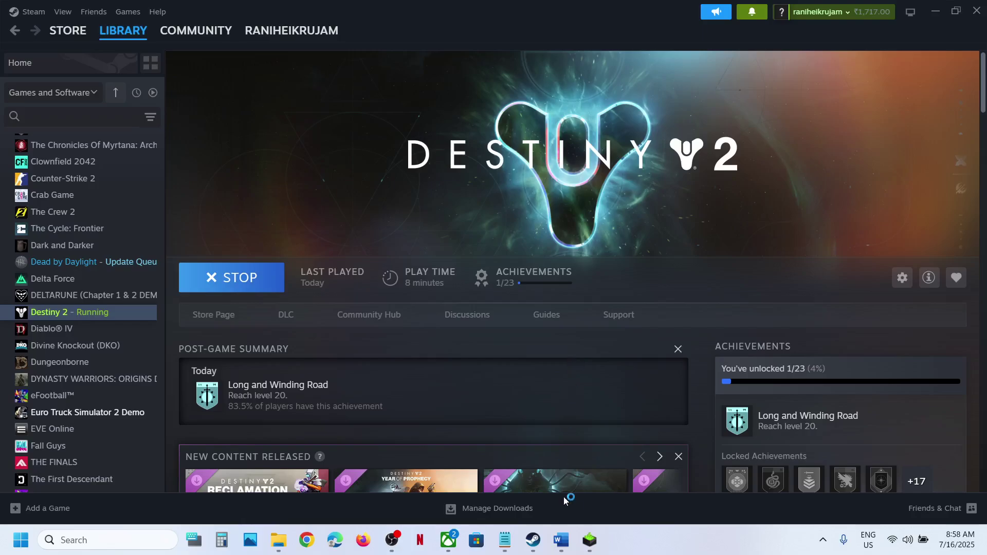
Step: Switch to the Word document, read Step 5 on renaming or deleting the config folder, and minimize the document
left_click(561, 540)
scroll(348, 337, "down", 2)
scroll(347, 337, "down", 2)
left_click_drag(206, 325, 668, 337)
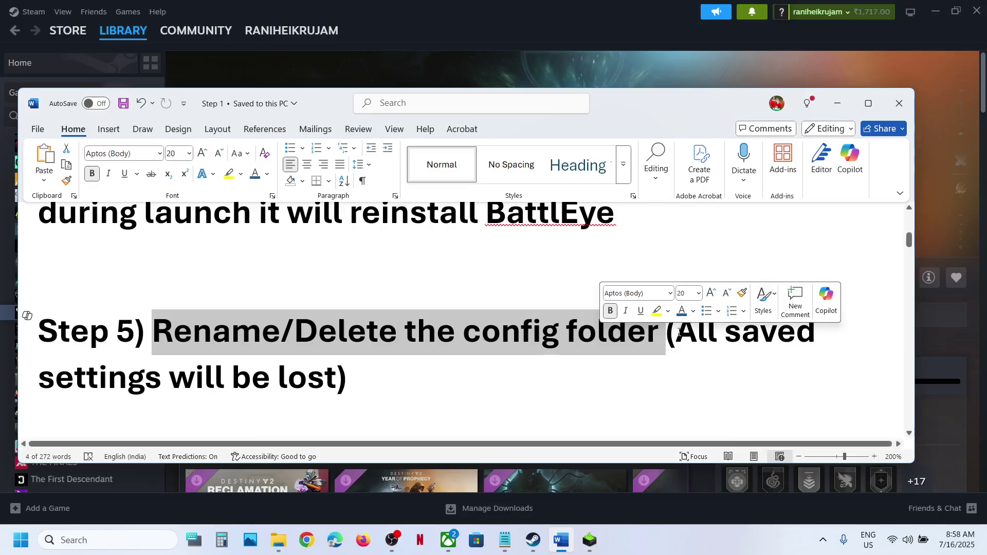
left_click_drag(679, 335, 333, 391)
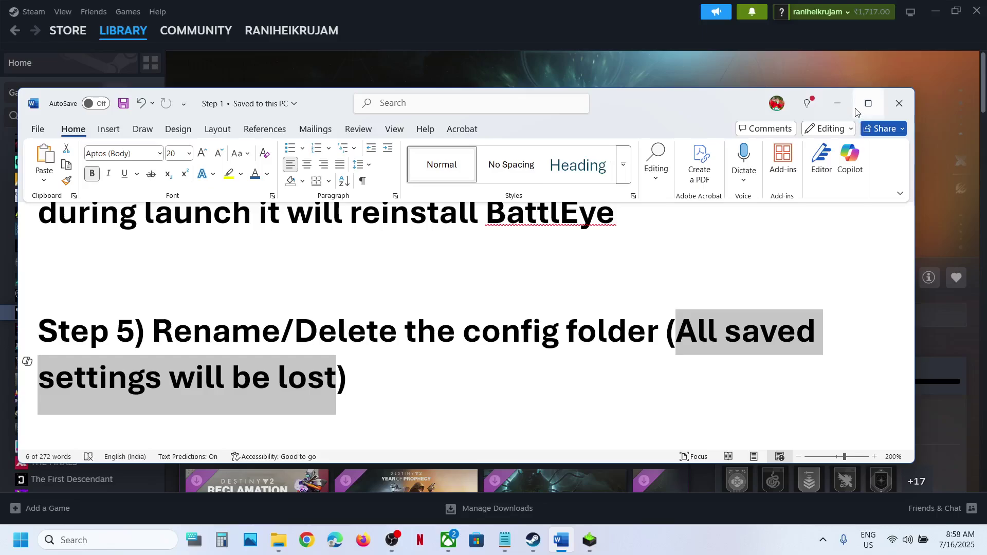
left_click(840, 105)
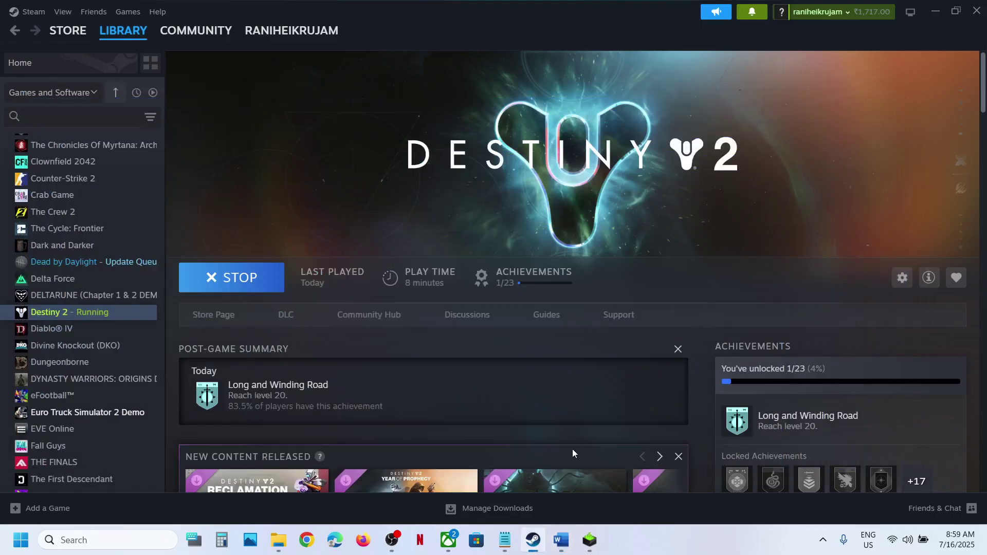
Step: Switch to File Explorer and open the Users folder on the OS (C:) drive
left_click(280, 548)
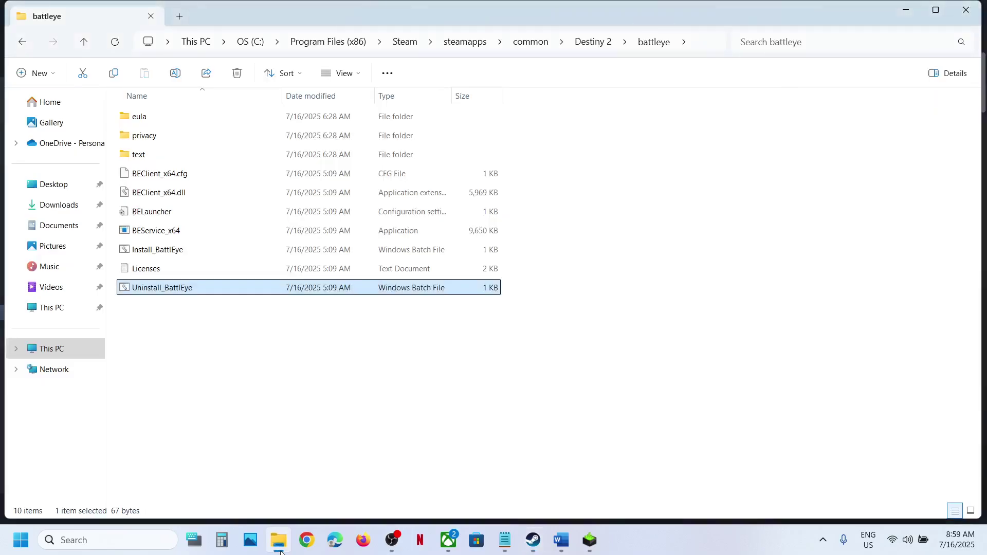
left_click(66, 356)
left_click(221, 145)
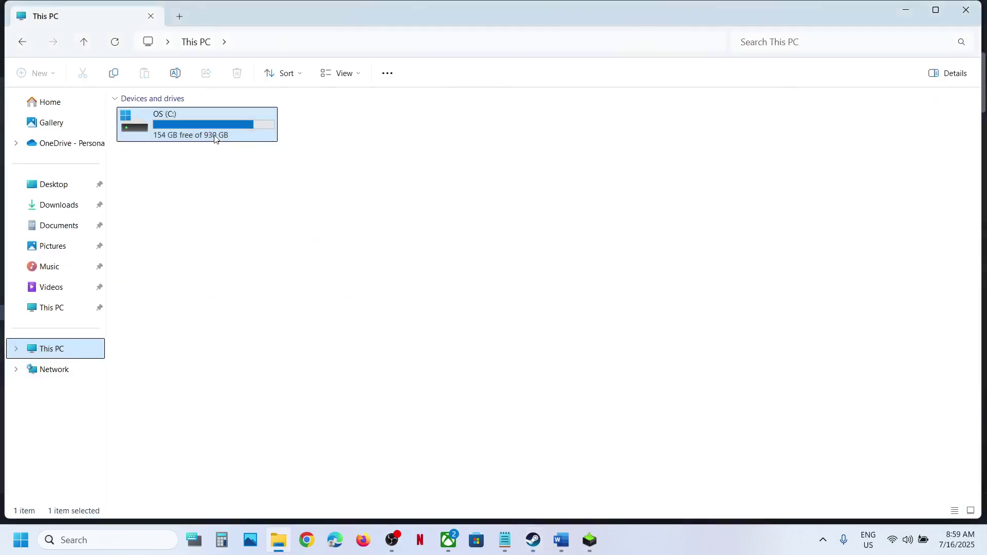
double_click(221, 145)
scroll(213, 404, "down", 3)
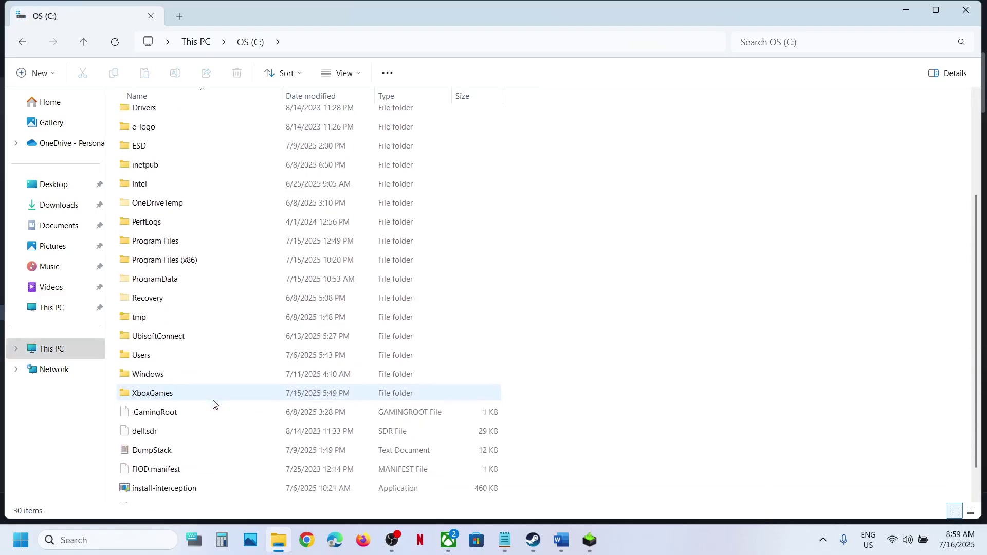
left_click(152, 356)
double_click(168, 360)
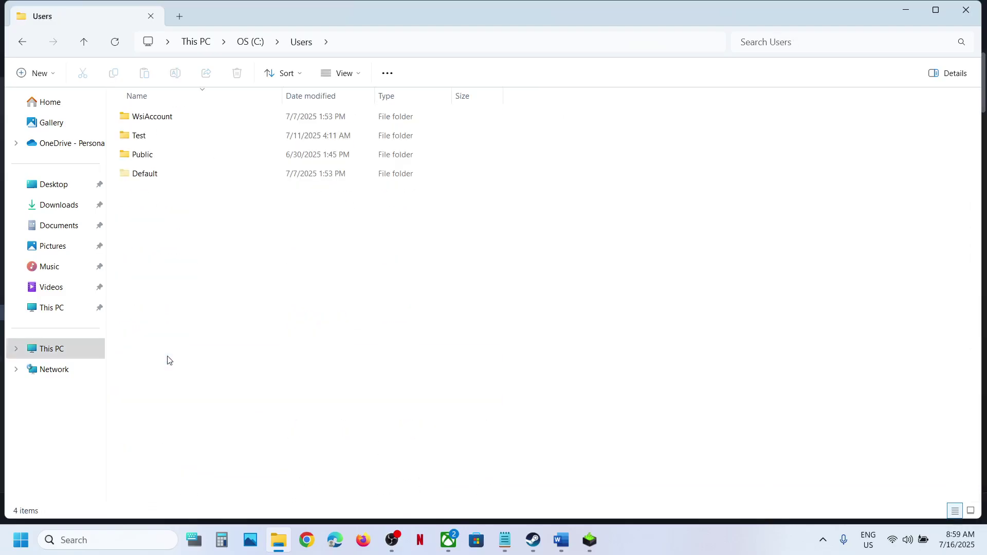
Step: Open the Roaming folder inside AppData of the Test user folder
left_click(158, 143)
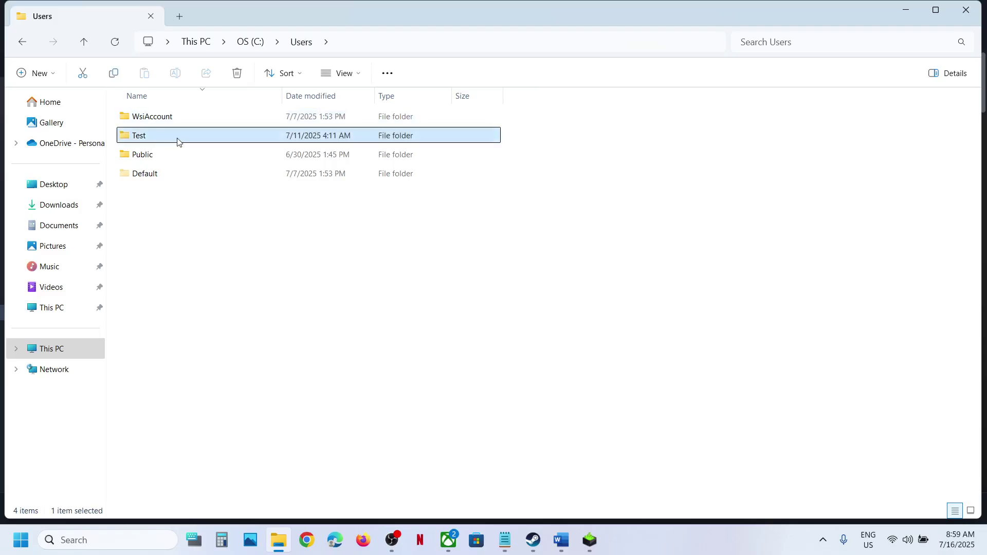
double_click(177, 141)
left_click(178, 153)
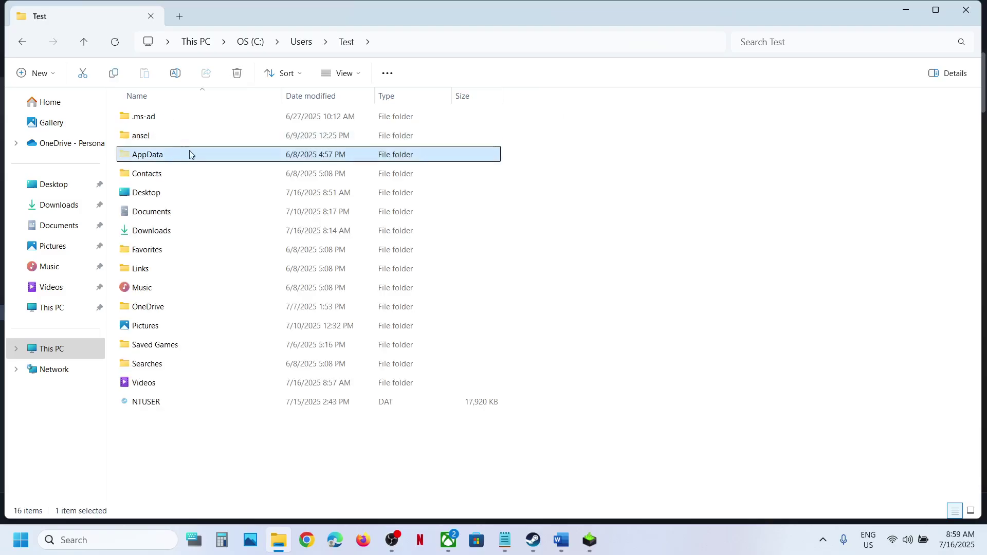
double_click(193, 153)
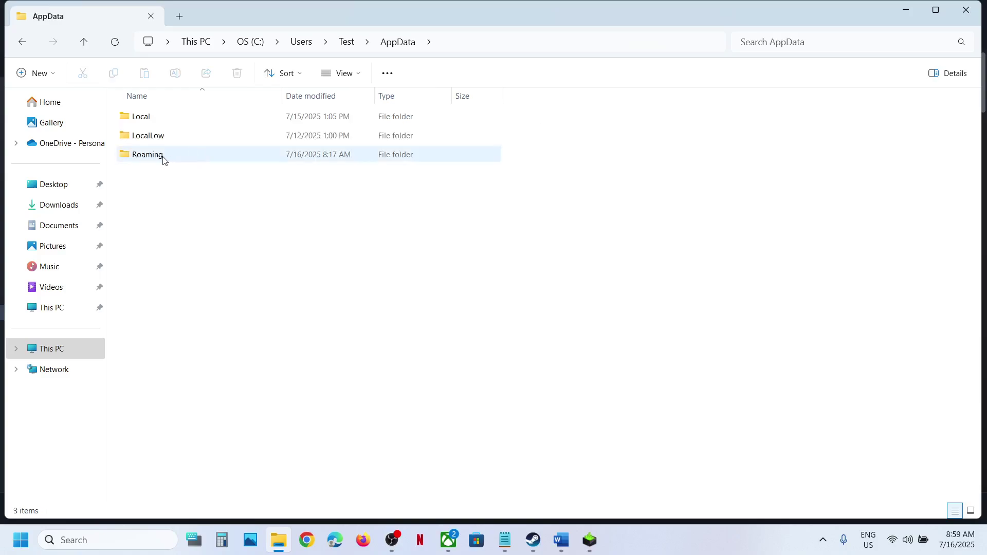
left_click(163, 160)
double_click(185, 155)
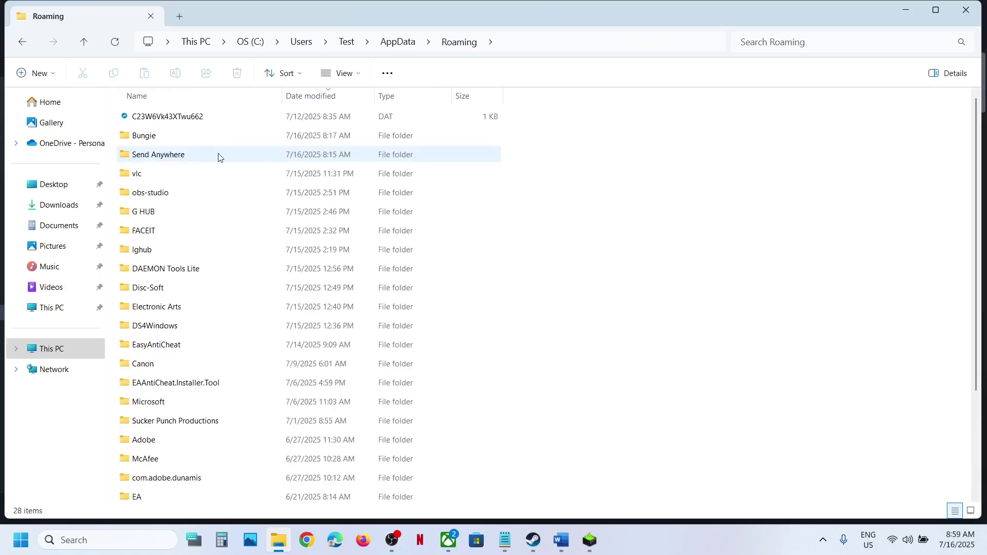
Step: Examine the contents of the prefs folder inside Bungie > DestinyPC
left_click(160, 137)
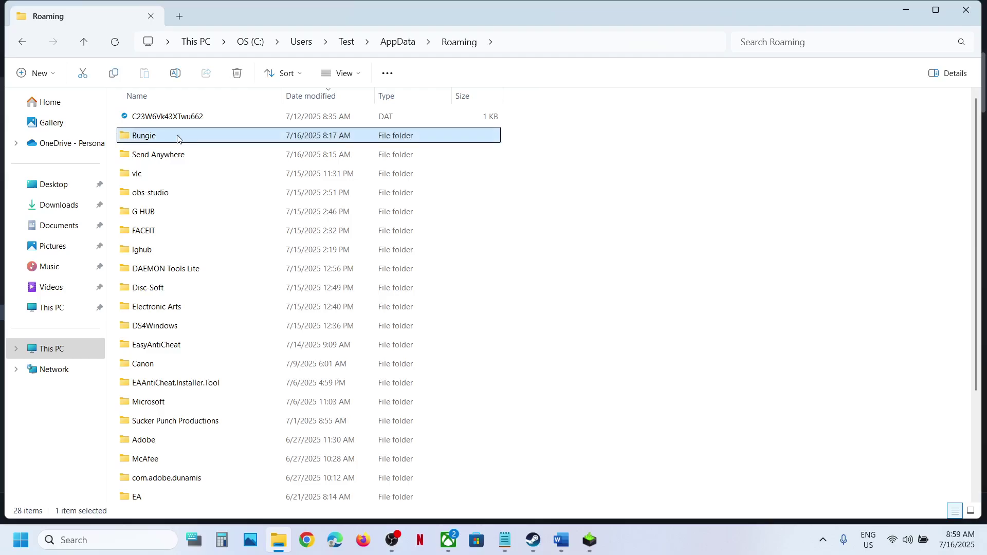
double_click(176, 137)
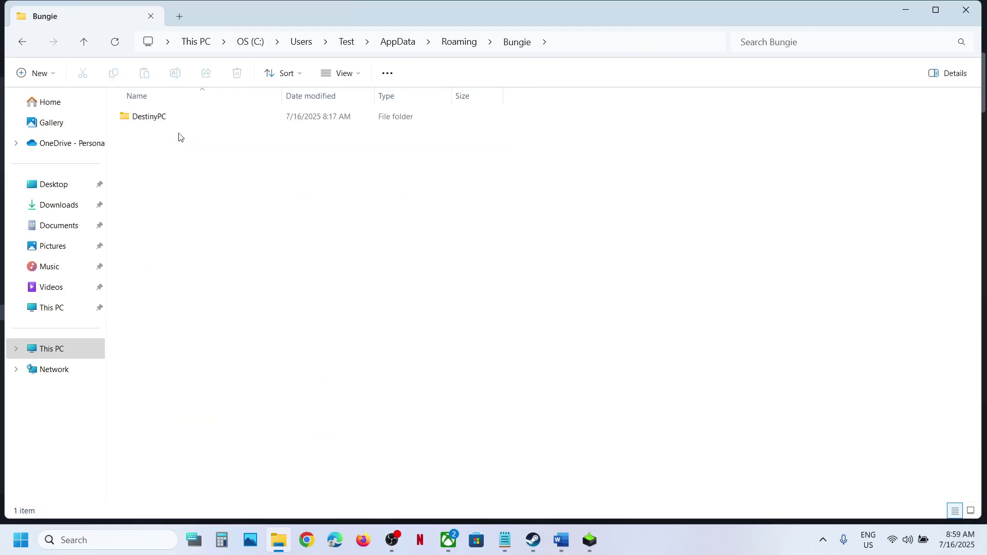
double_click(167, 121)
double_click(167, 122)
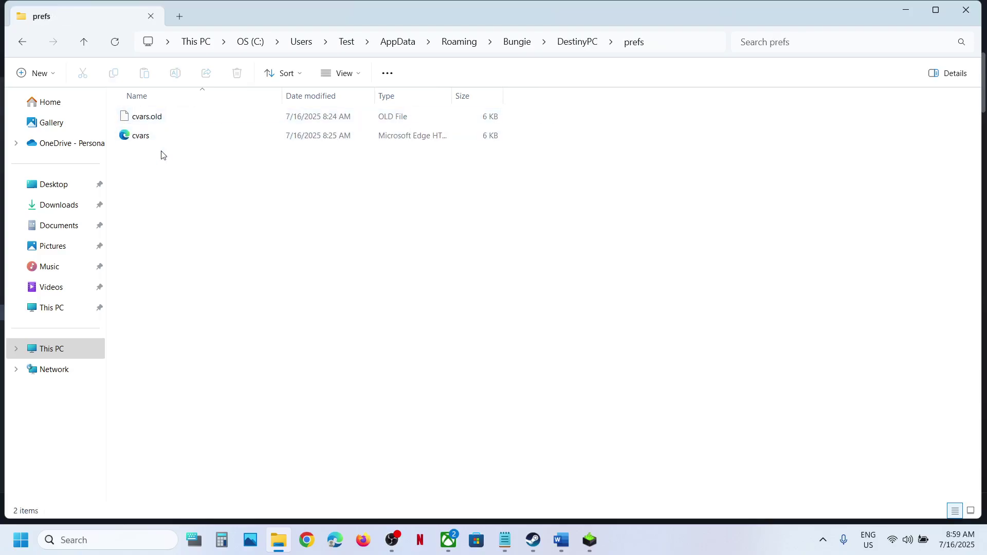
Step: Return to the Roaming folder containing the Bungie folder and switch to Steam
left_click(91, 47)
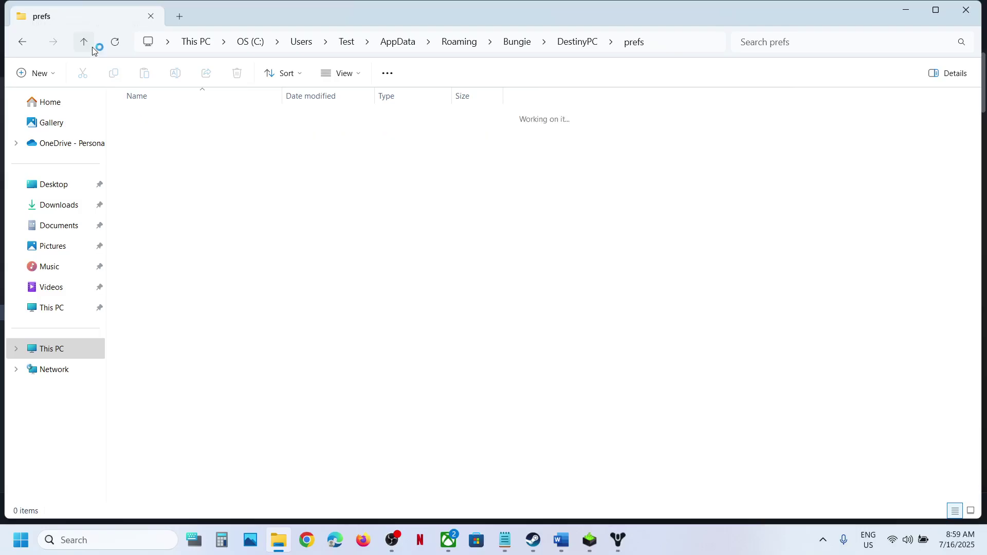
left_click(92, 48)
left_click(92, 48)
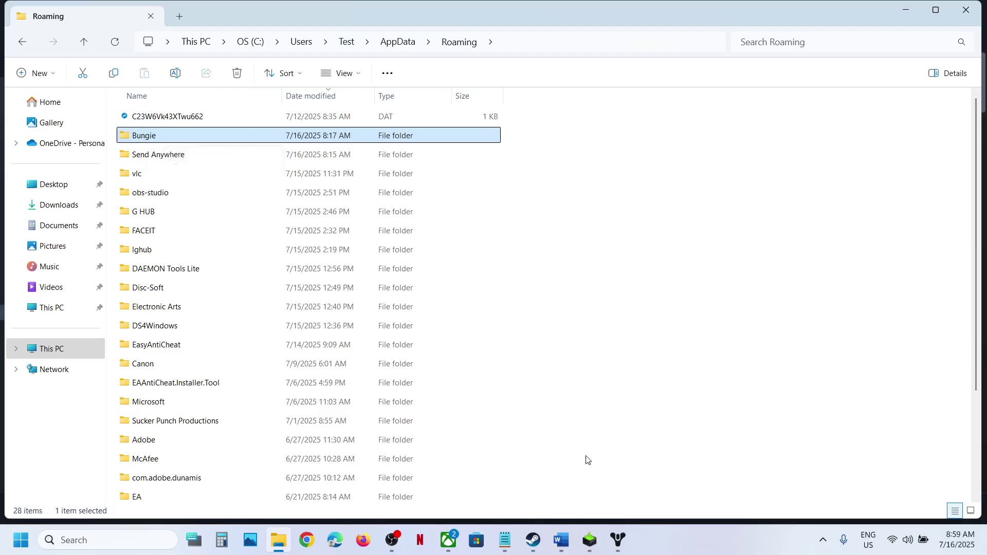
left_click(535, 545)
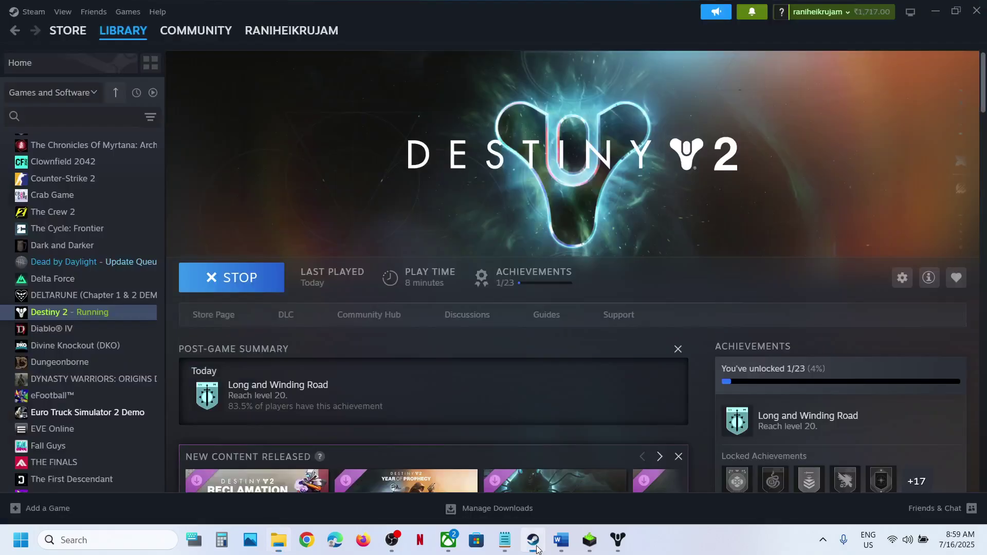
Step: Stop the running Destiny 2 game from its Steam library page, confirm the exit, and close its remaining window
left_click(618, 540)
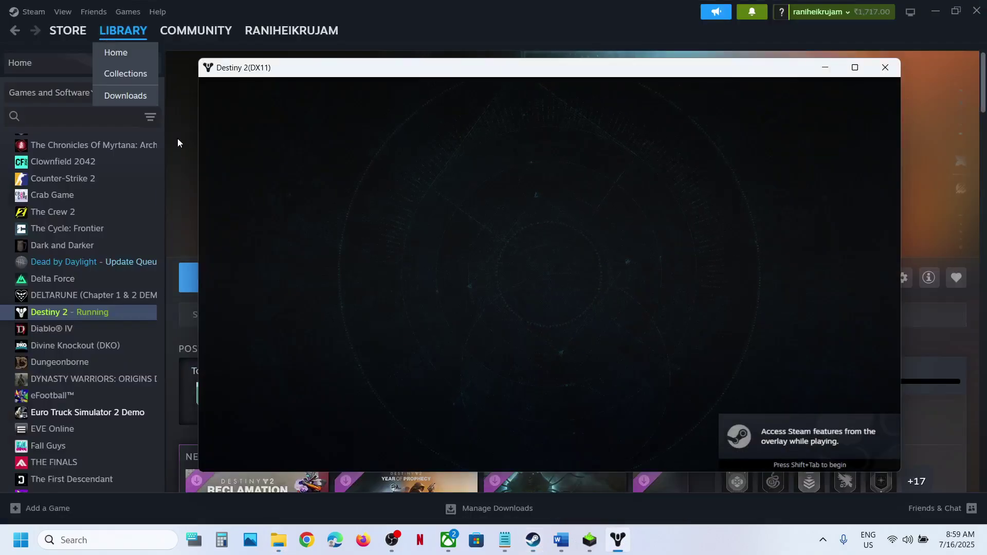
left_click(184, 156)
left_click(228, 277)
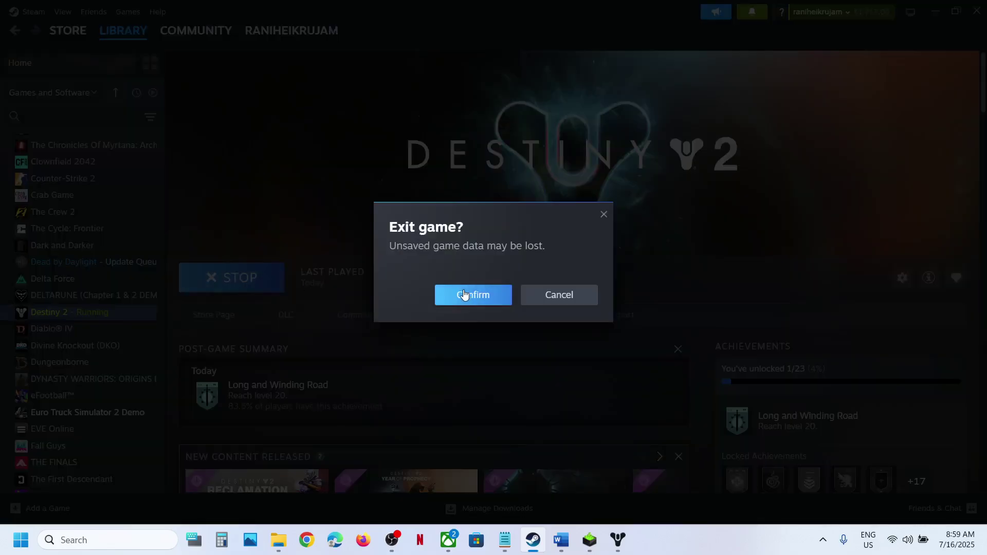
left_click(473, 294)
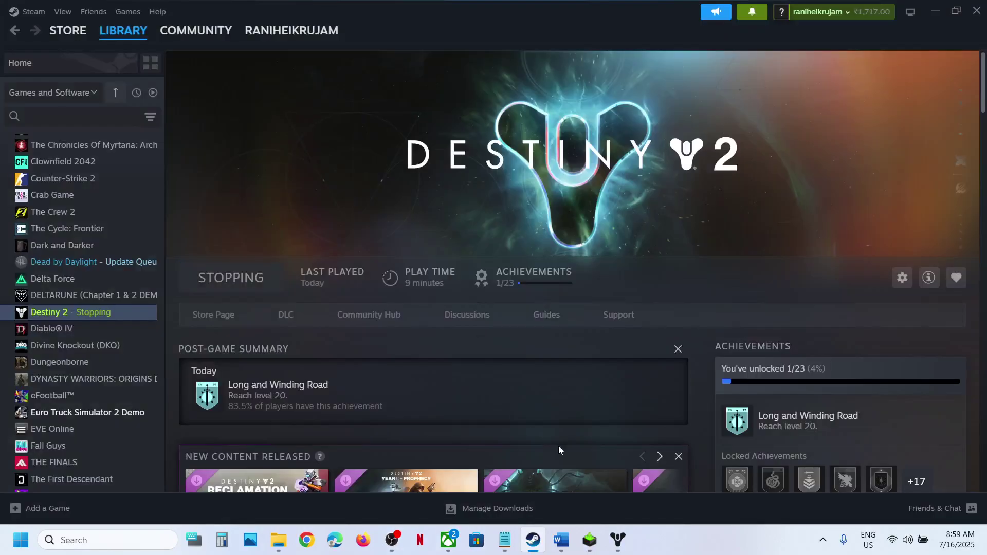
right_click(619, 541)
left_click(579, 505)
Step: Switch to File Explorer and copy the Bungie folder from Roaming to the desktop as a backup
left_click(281, 535)
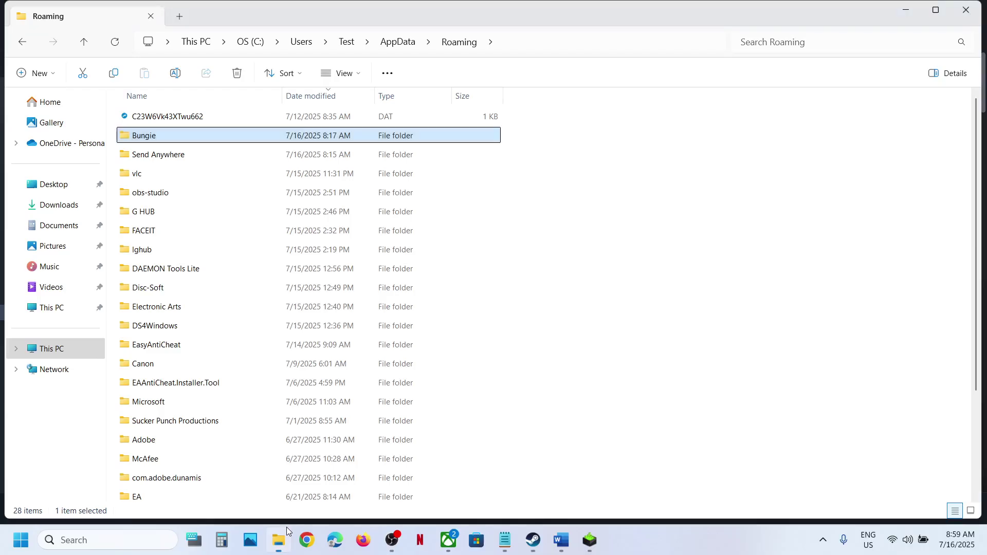
right_click(165, 143)
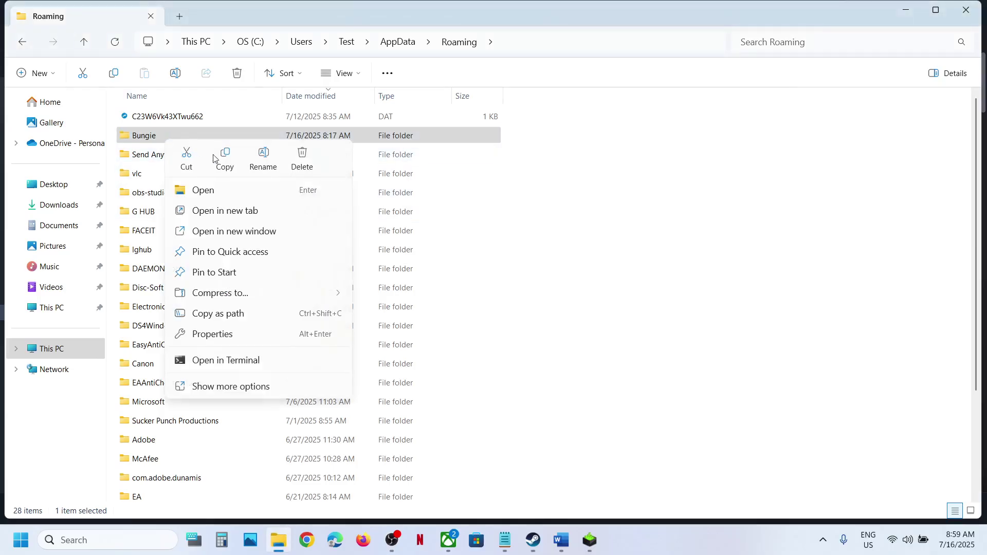
left_click(223, 165)
key("super+d")
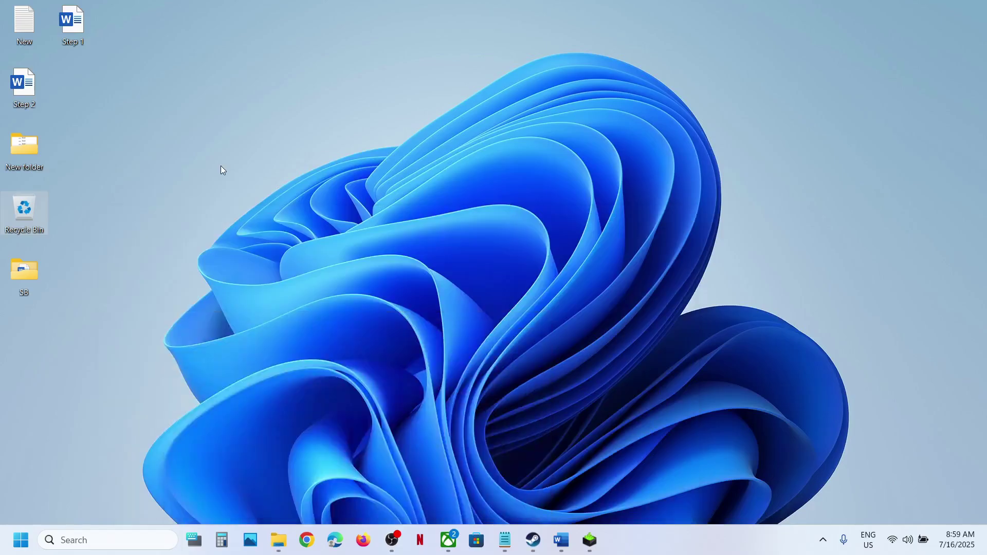
key("ctrl+v")
left_click(26, 344)
Step: Rename the Bungie folder in the Roaming folder to Bungie.old
left_click(278, 545)
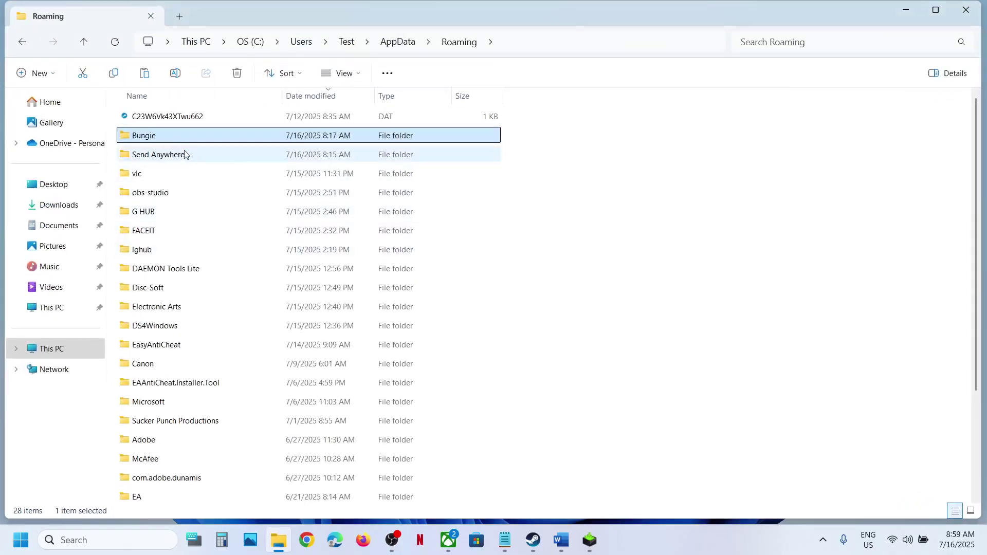
right_click(173, 135)
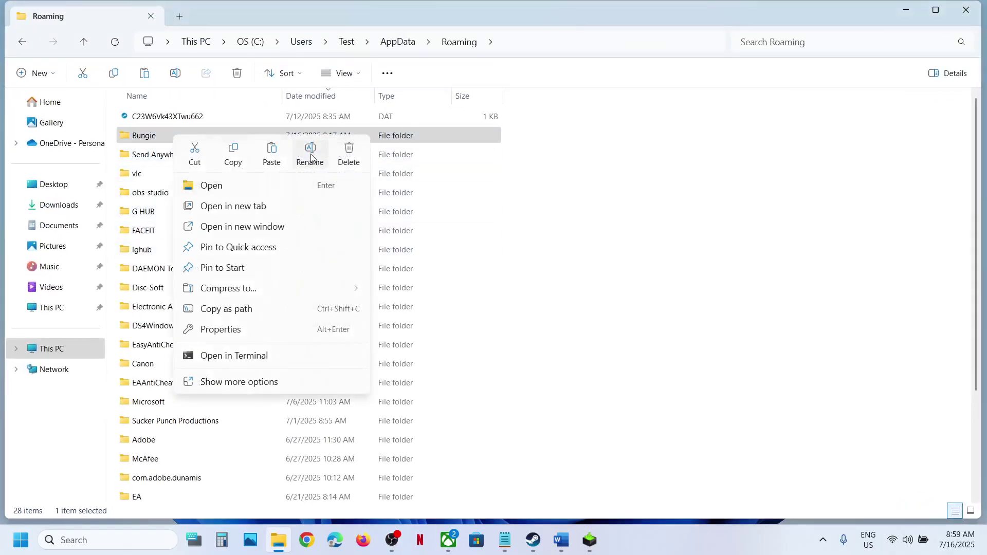
left_click(311, 158)
left_click(171, 138)
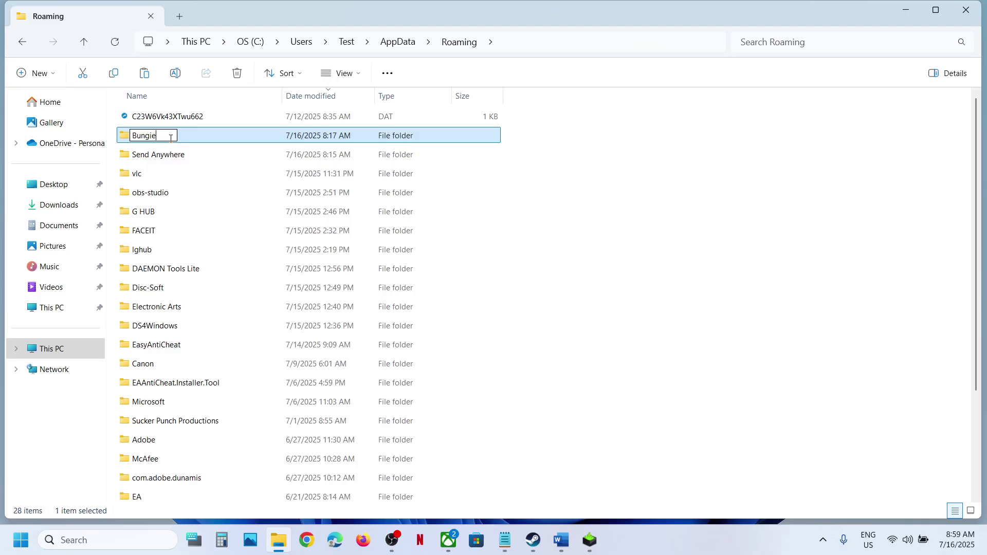
type(".old")
key("Return")
Step: Switch to the Step 1 document in Word and highlight "Verify the game files" under Step 6
left_click(533, 540)
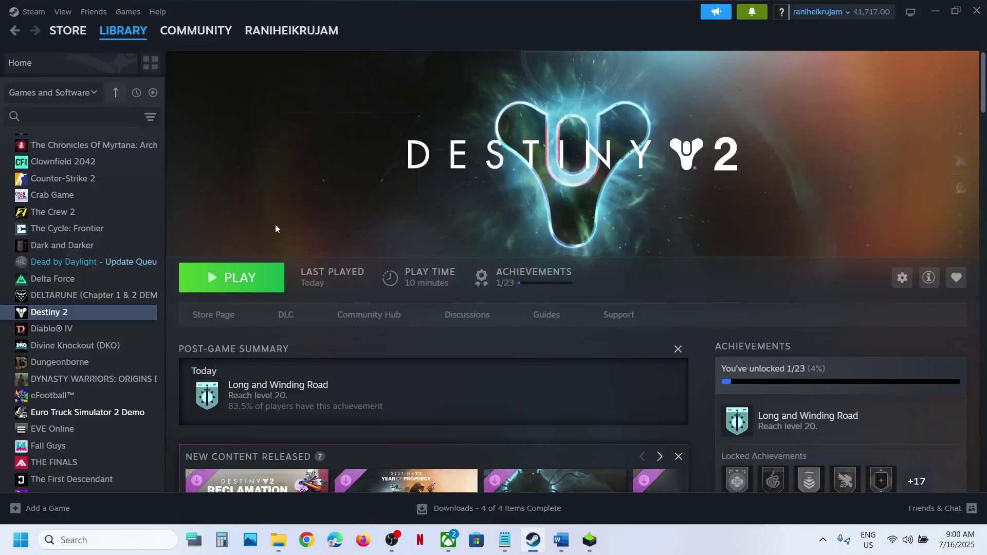
left_click(561, 540)
scroll(398, 307, "down", 3)
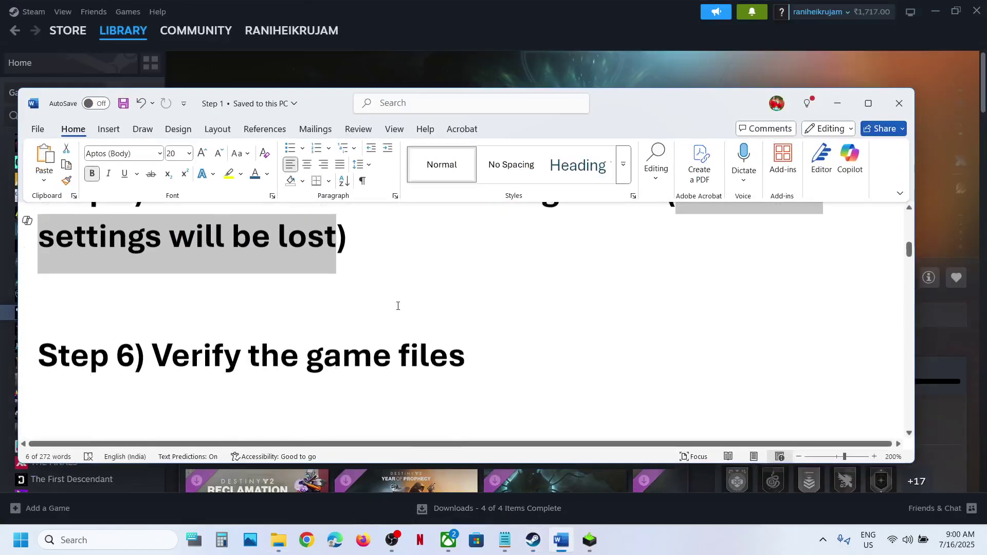
left_click_drag(428, 341, 152, 343)
Step: Switch to Steam, view the file verification option in Destiny 2's Installed Files properties, and close the properties window
left_click(502, 85)
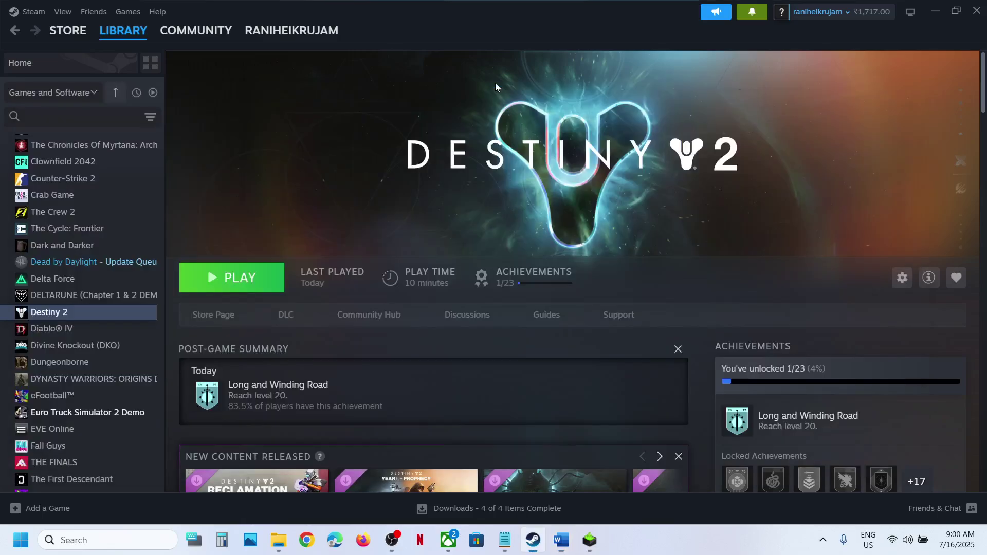
right_click(74, 314)
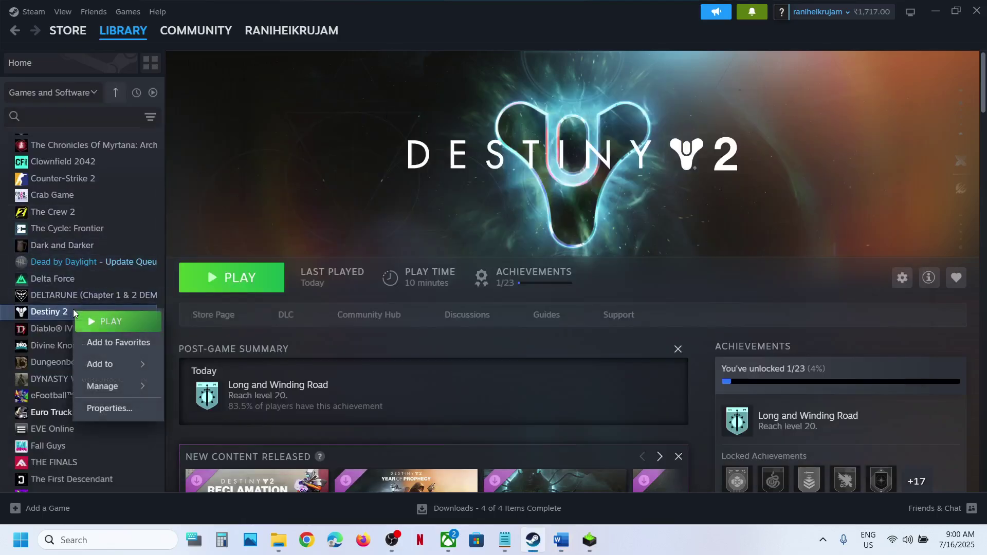
left_click(114, 410)
left_click(296, 189)
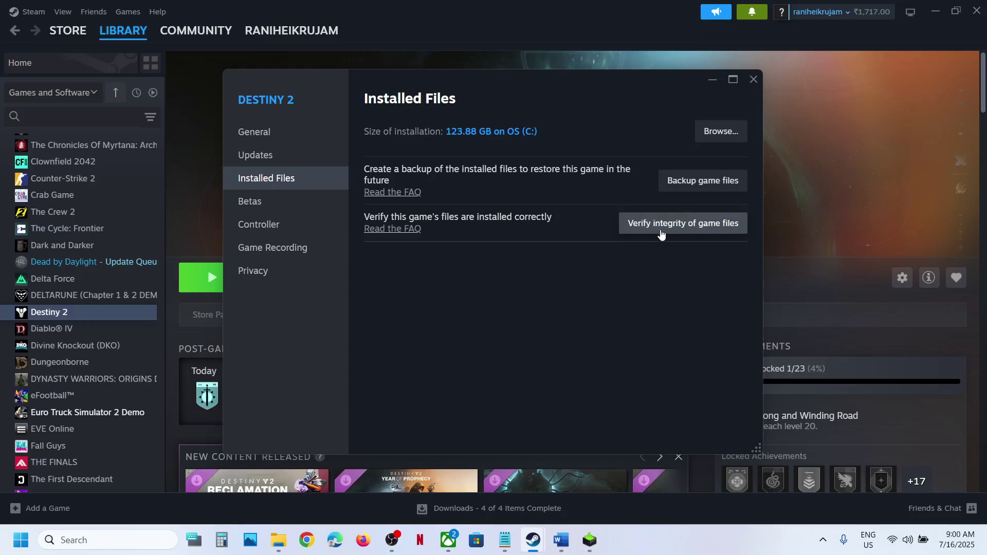
left_click(754, 79)
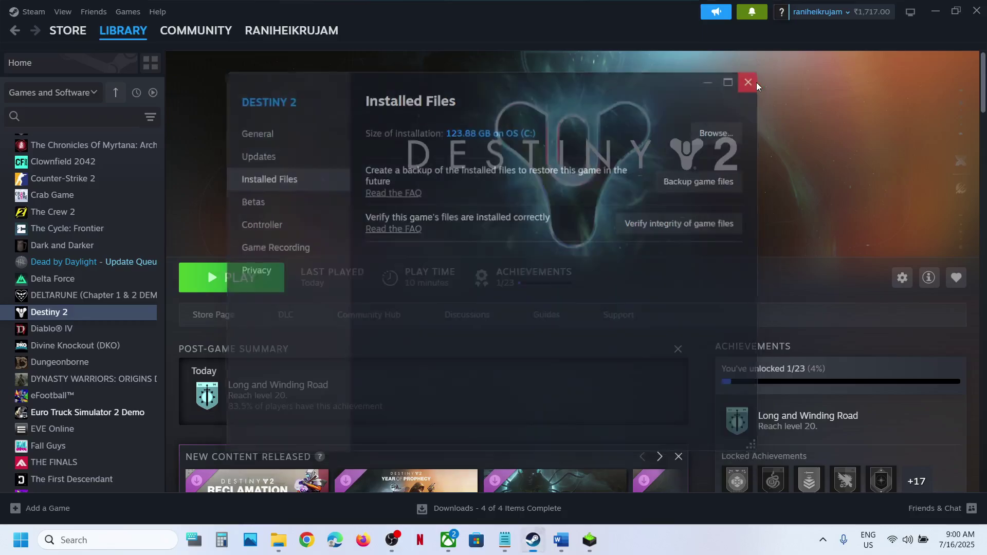
Step: Switch to Word and highlight "Run game as an administrator from the game installation folder" under Step 7
left_click(562, 540)
scroll(385, 299, "down", 2)
scroll(386, 299, "down", 2)
left_click_drag(176, 260, 312, 301)
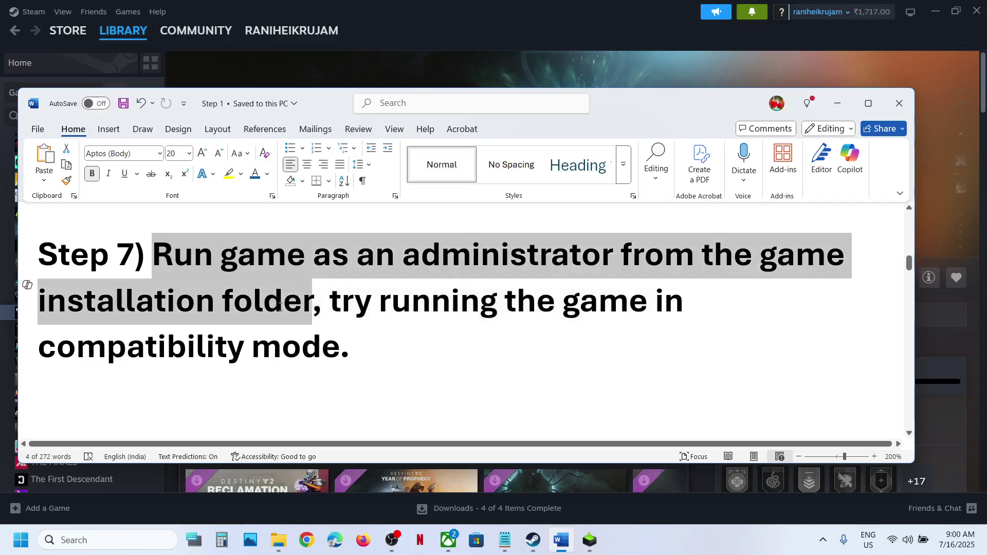
Step: Switch to Steam and browse Destiny 2's local files to open its installation folder
left_click(433, 84)
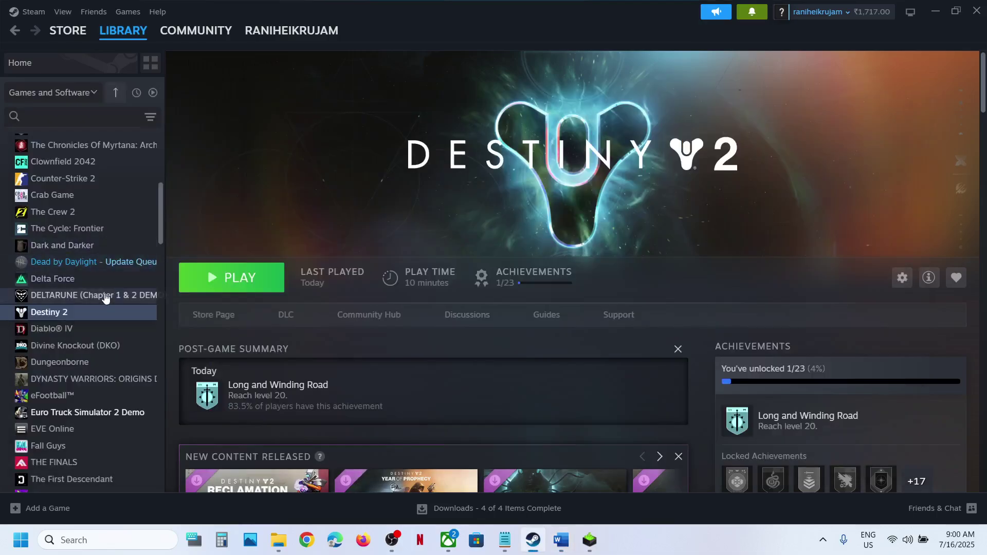
right_click(79, 313)
mouse_move(122, 385)
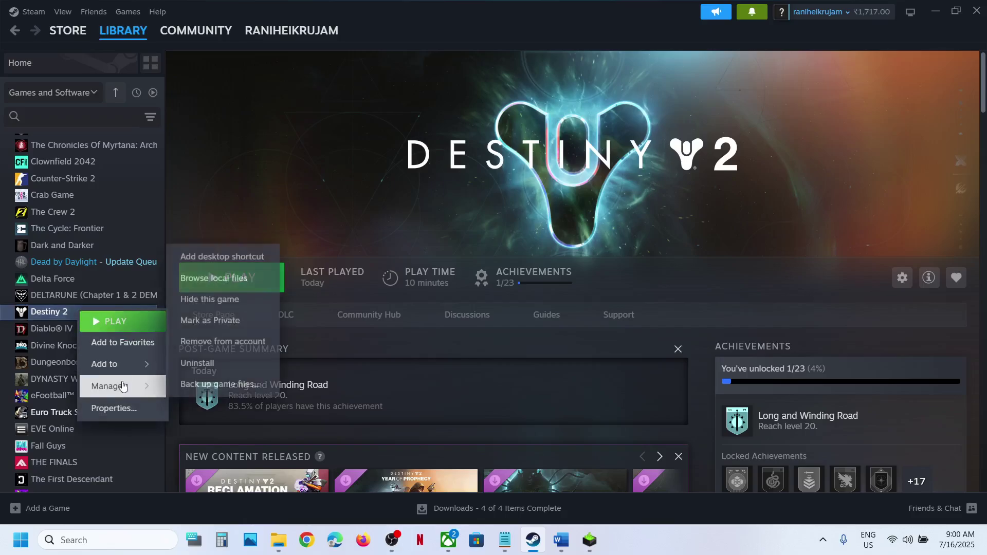
left_click(229, 279)
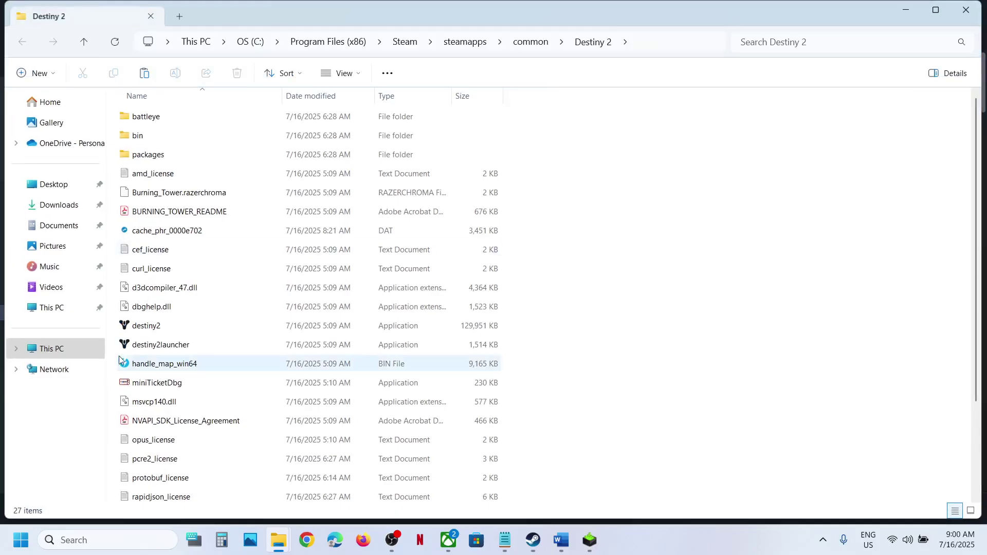
Step: Set the destiny2 application to run as an administrator in its compatibility properties
left_click(165, 328)
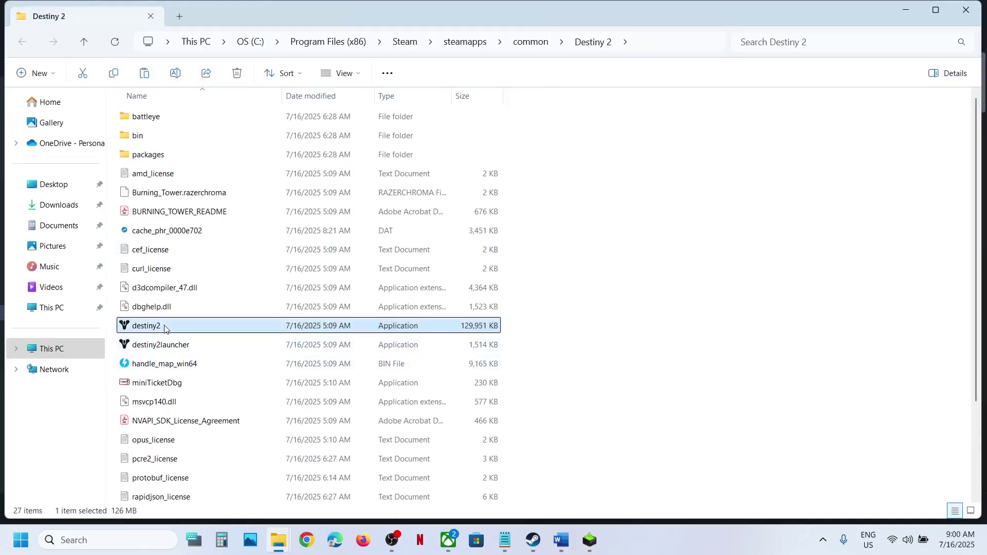
right_click(165, 328)
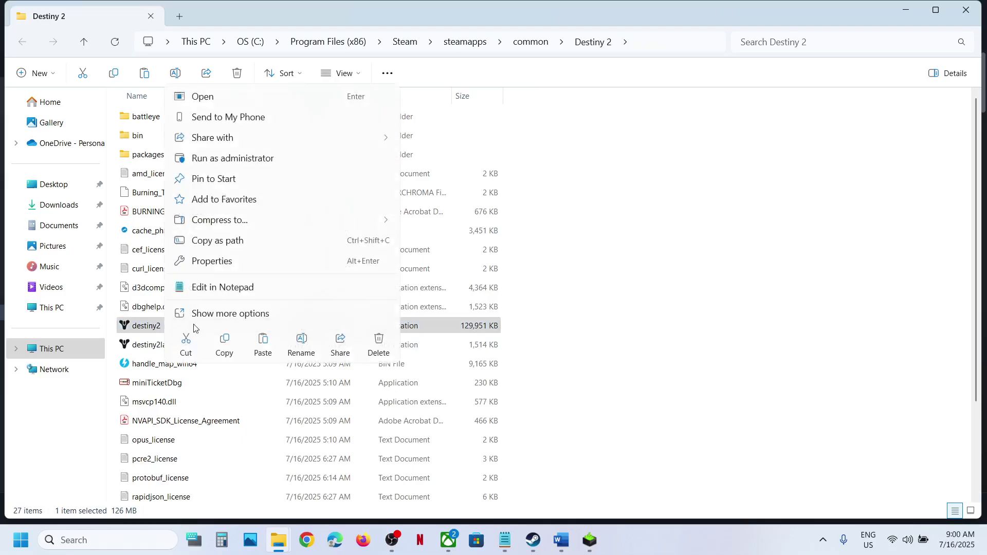
left_click(216, 263)
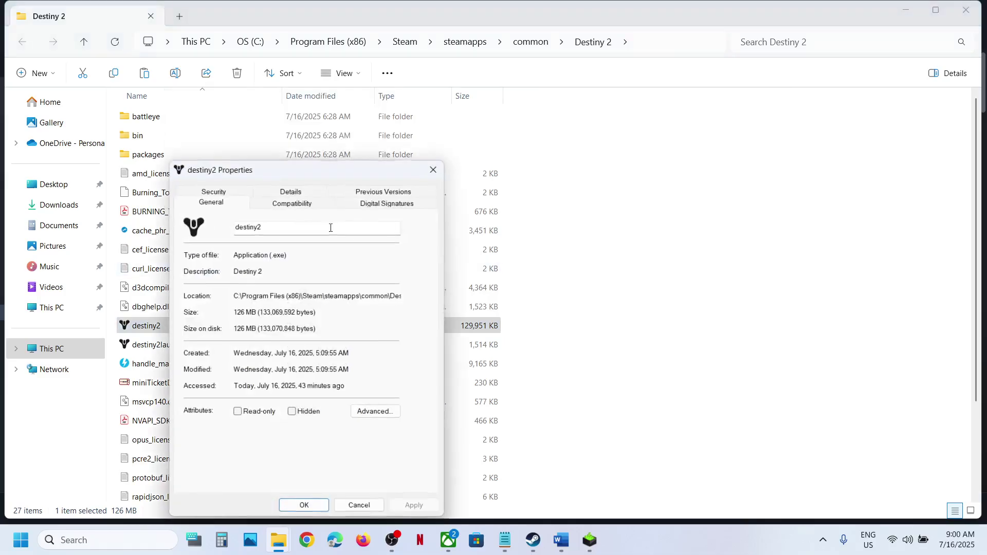
left_click(299, 206)
left_click(194, 405)
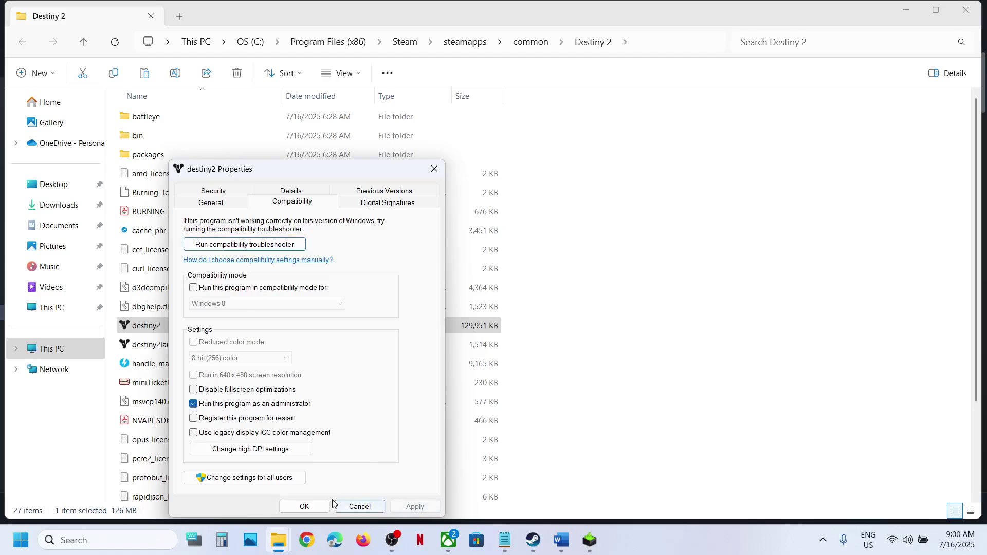
left_click(305, 506)
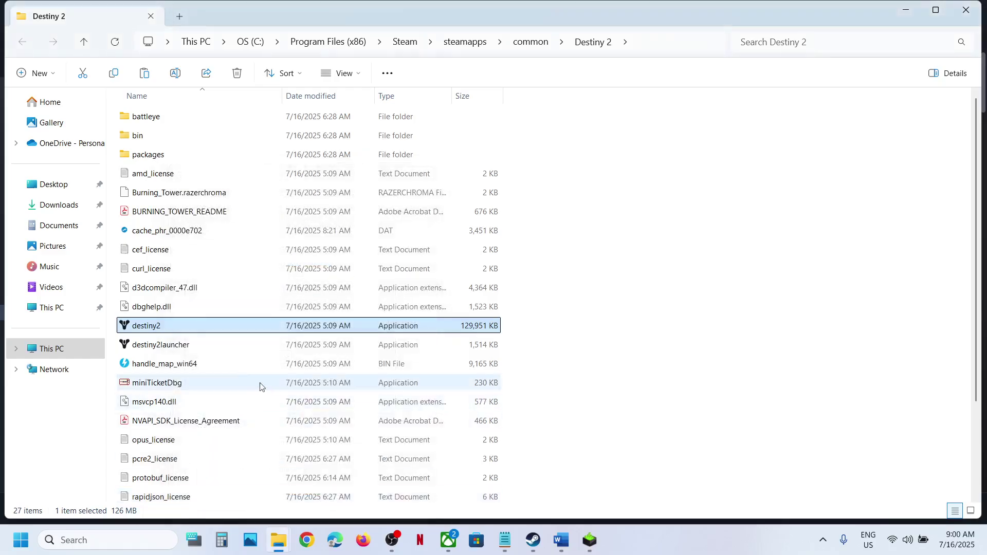
Step: Reopen destiny2's compatibility properties and apply compatibility mode for Windows 8
right_click(177, 328)
left_click(235, 261)
left_click(320, 205)
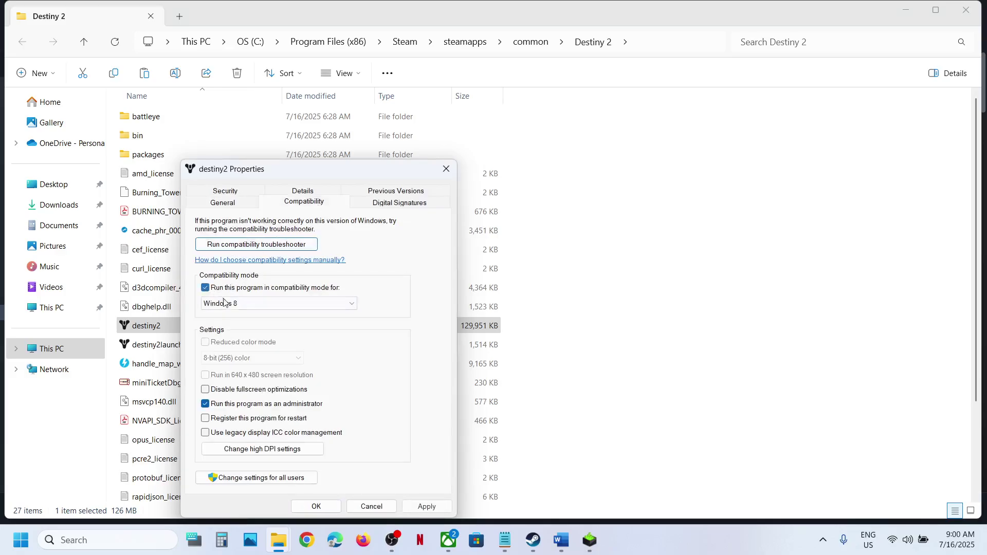
left_click(411, 505)
Step: Set destiny2's compatibility mode to Windows 7, disable fullscreen optimizations, and save the settings
left_click(316, 308)
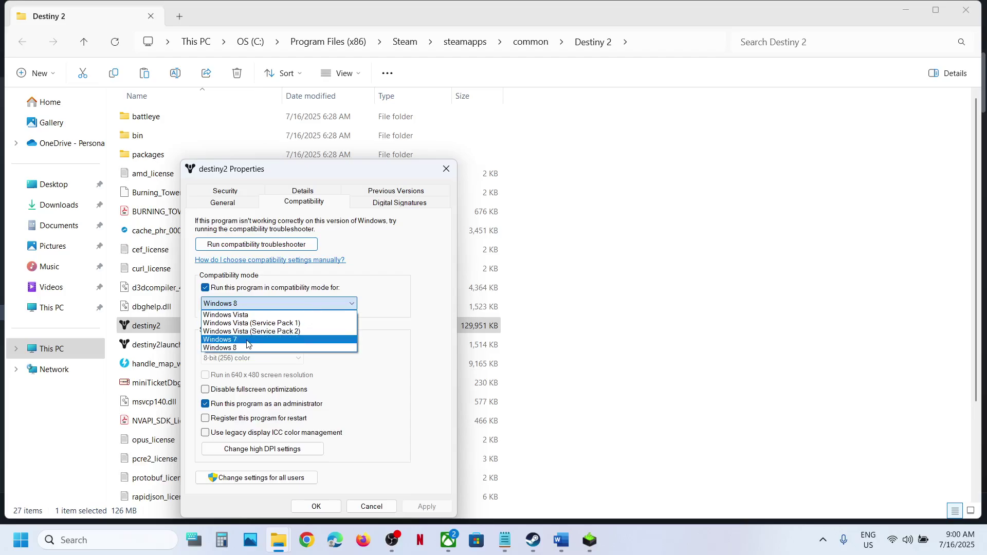
left_click(247, 341)
left_click(411, 507)
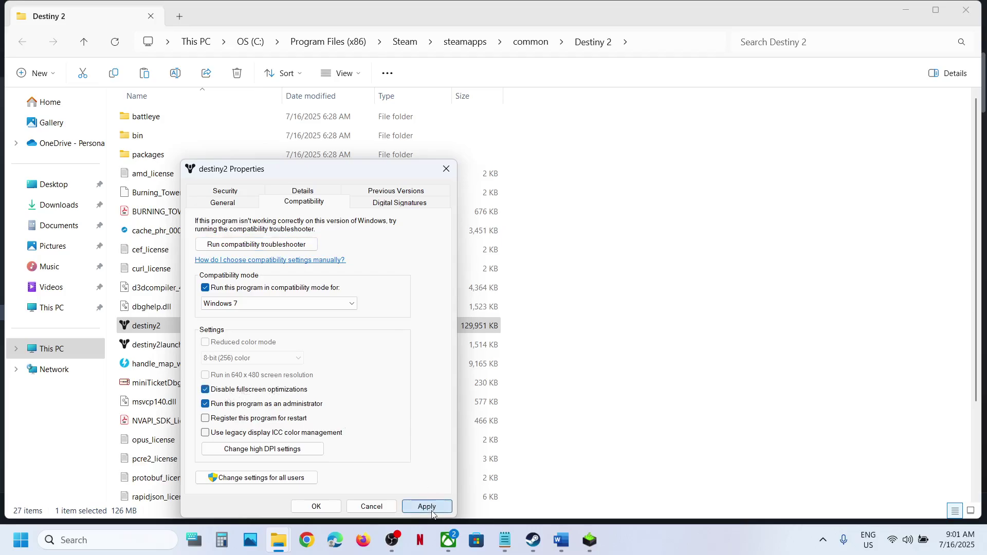
left_click(316, 507)
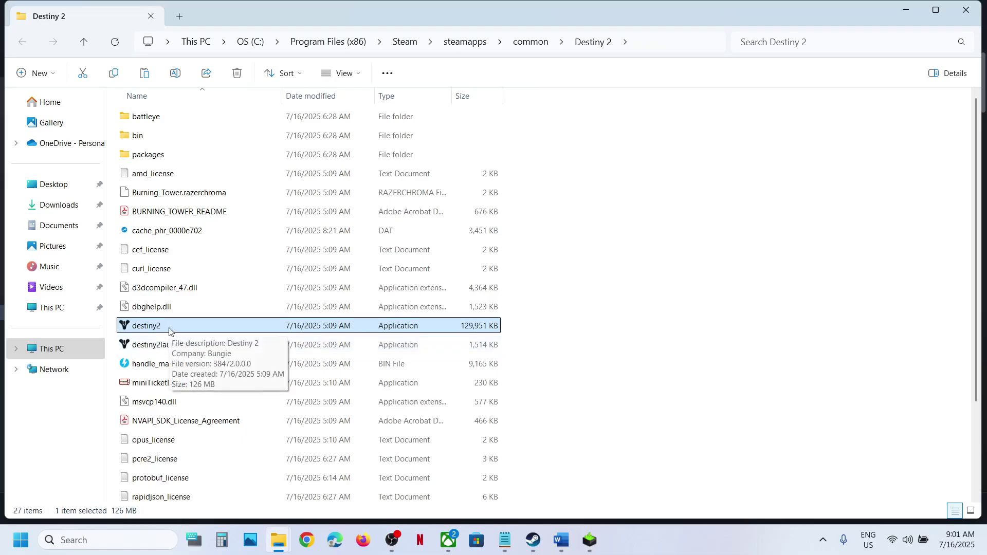
Step: Turn off compatibility mode and the Disable fullscreen optimizations option for destiny2, and save the settings
right_click(169, 331)
left_click(239, 266)
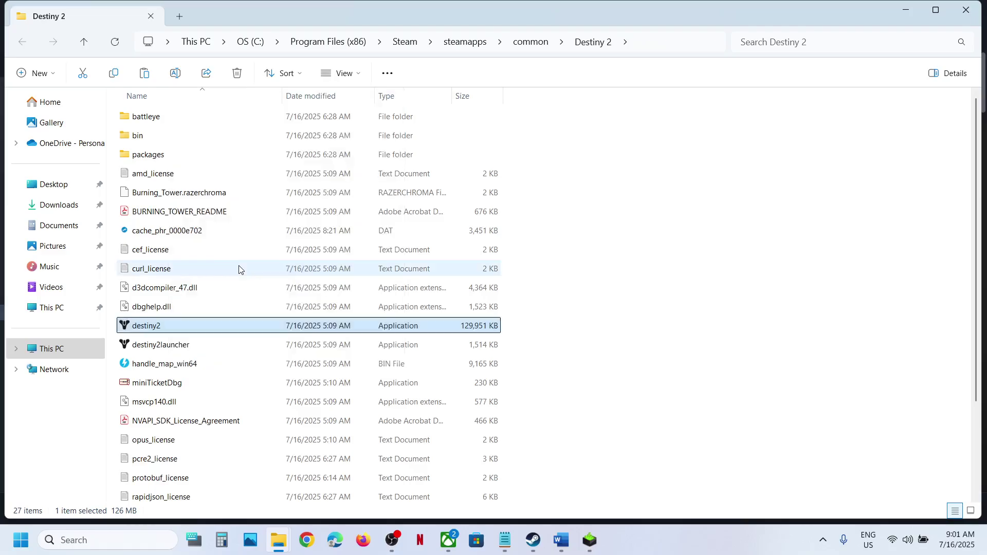
left_click(279, 204)
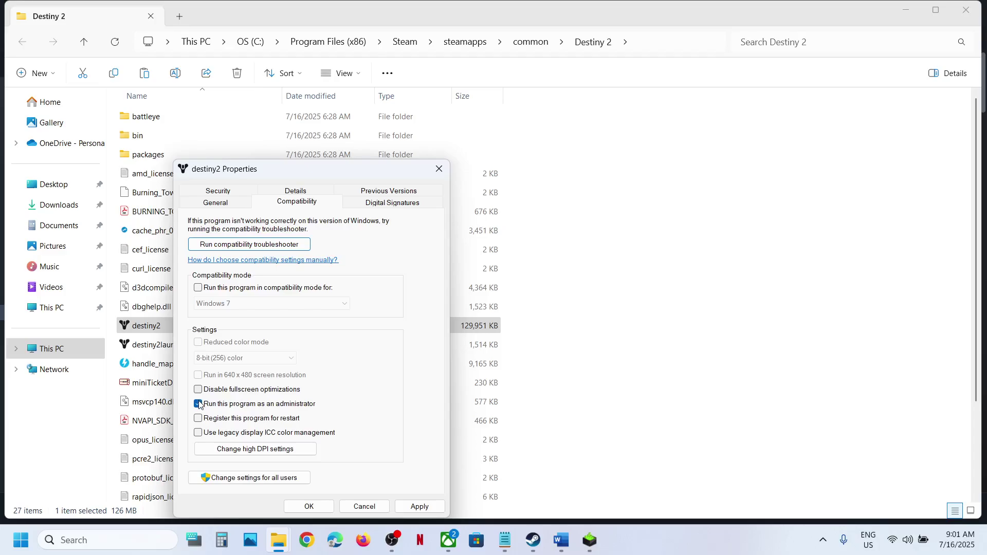
left_click(418, 506)
left_click(309, 507)
Step: Switch to Word, maximize the document, and highlight the Step 8 text about allowing the game exe in controlled folder access and firewall
left_click(560, 541)
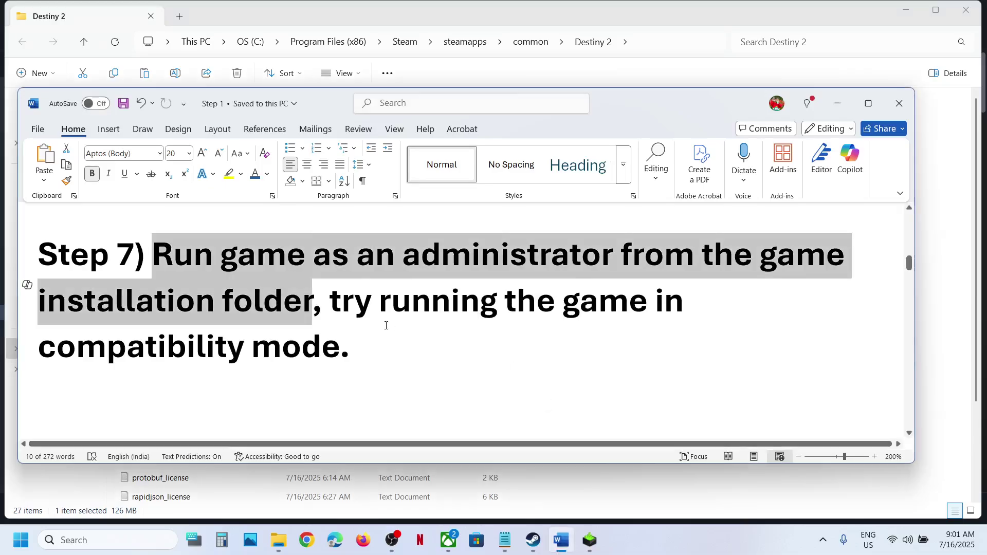
scroll(386, 326, "down", 5)
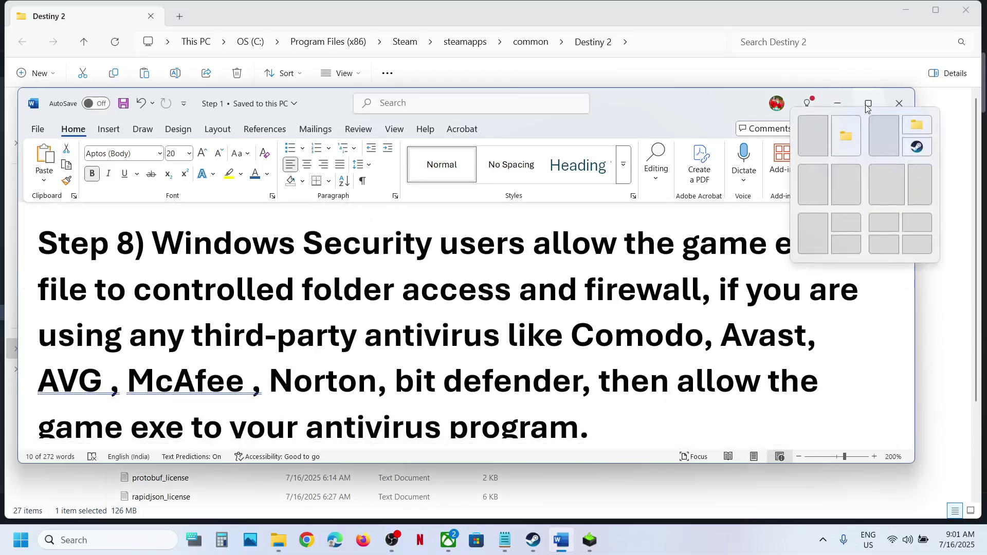
left_click(868, 105)
scroll(469, 220, "up", 2)
left_click_drag(497, 230, 588, 281)
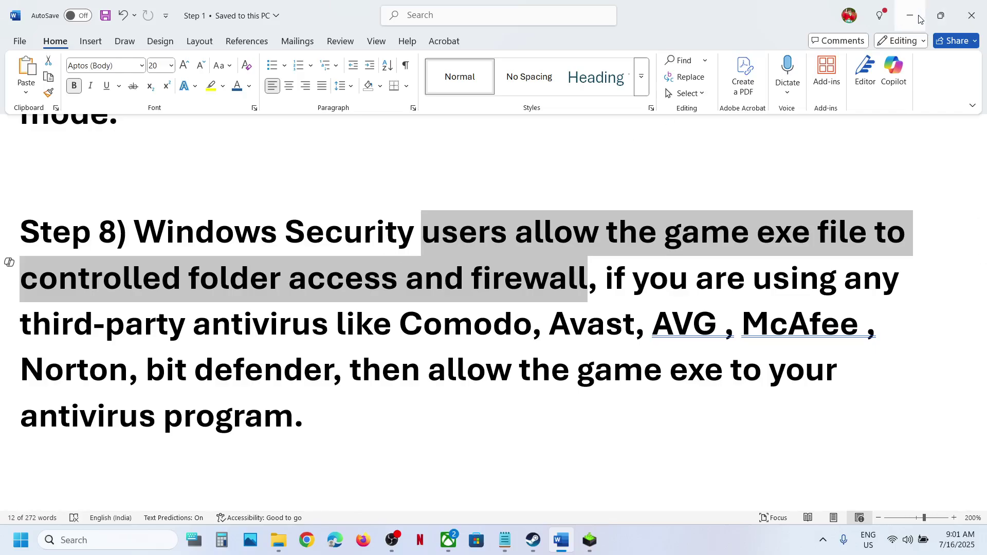
Step: Minimize the Word document and open Virus & threat protection through the Windows Security page in Windows Settings
left_click(921, 18)
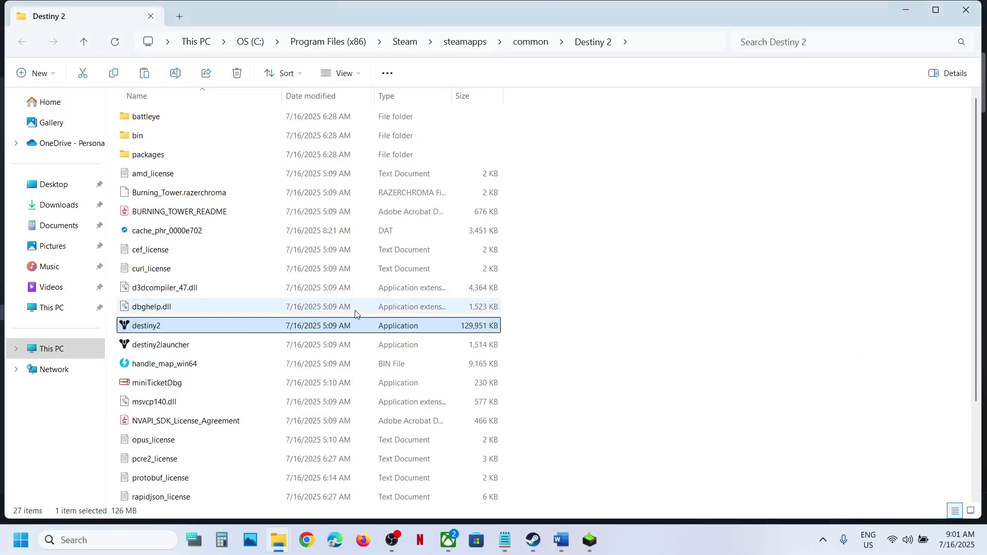
key("super+i")
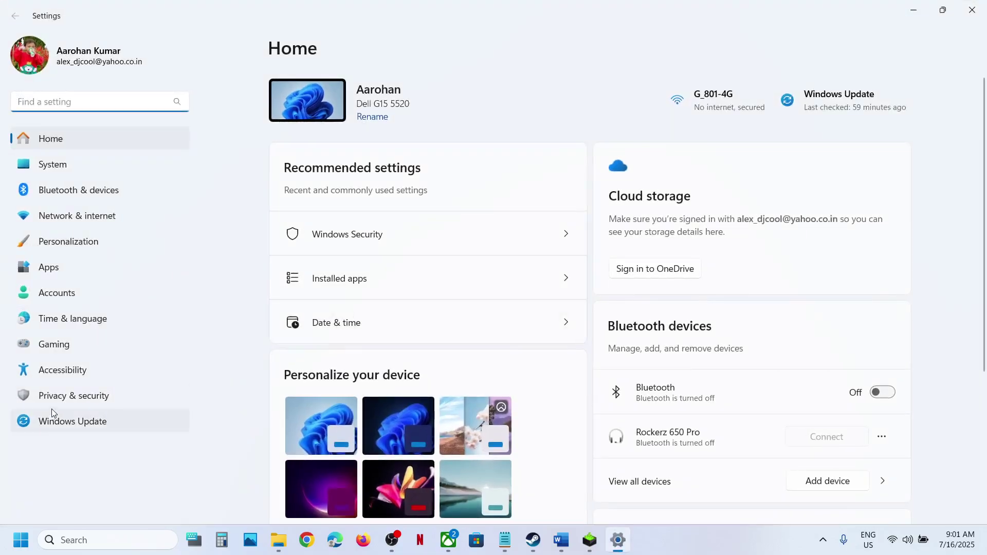
left_click(65, 398)
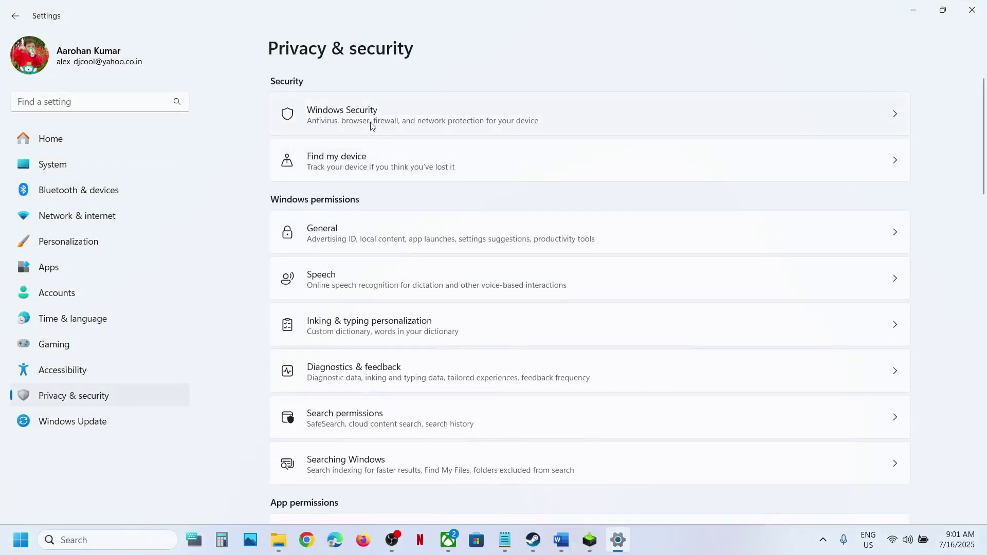
left_click(373, 127)
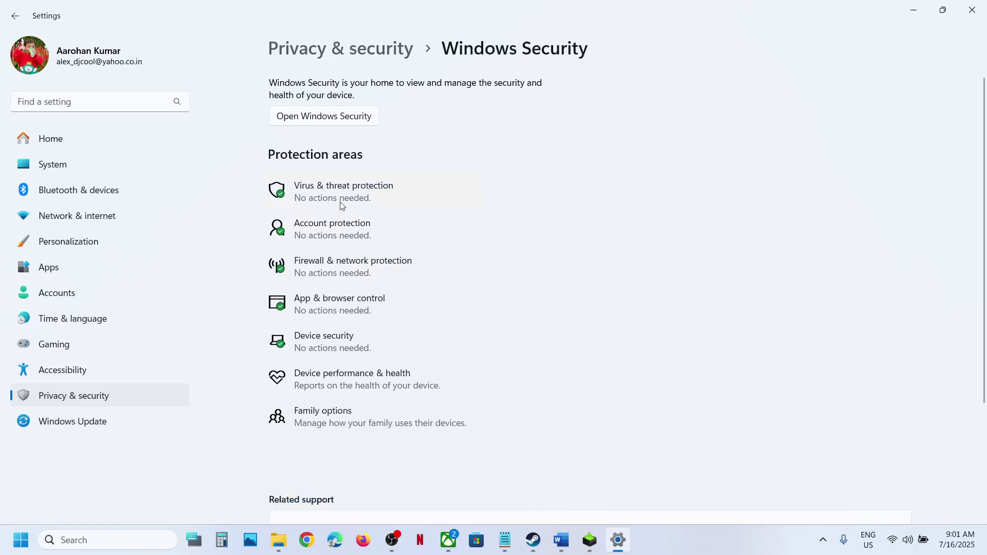
left_click(335, 205)
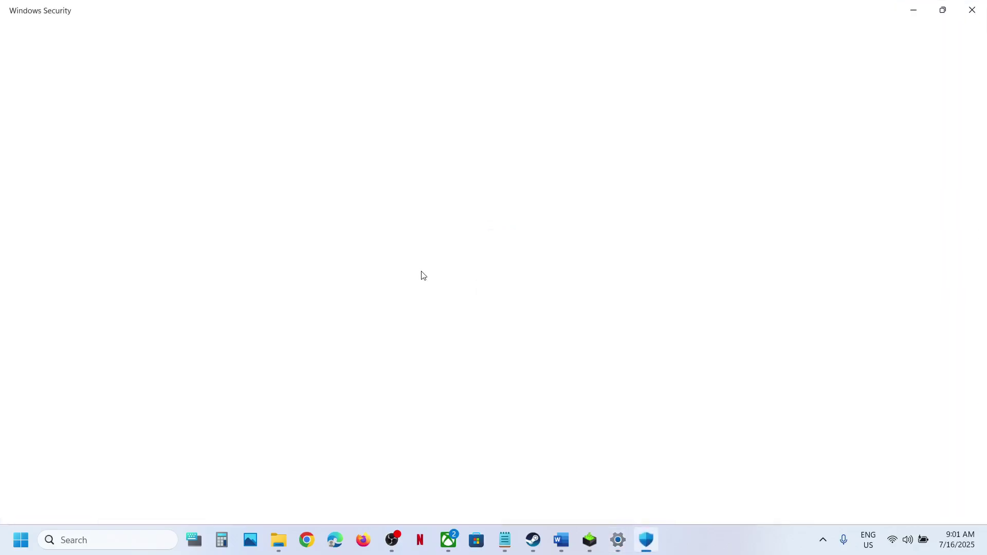
Step: Open the ransomware protection page for allowing an app through Controlled folder access and approve the administrator prompt
scroll(421, 276, "down", 3)
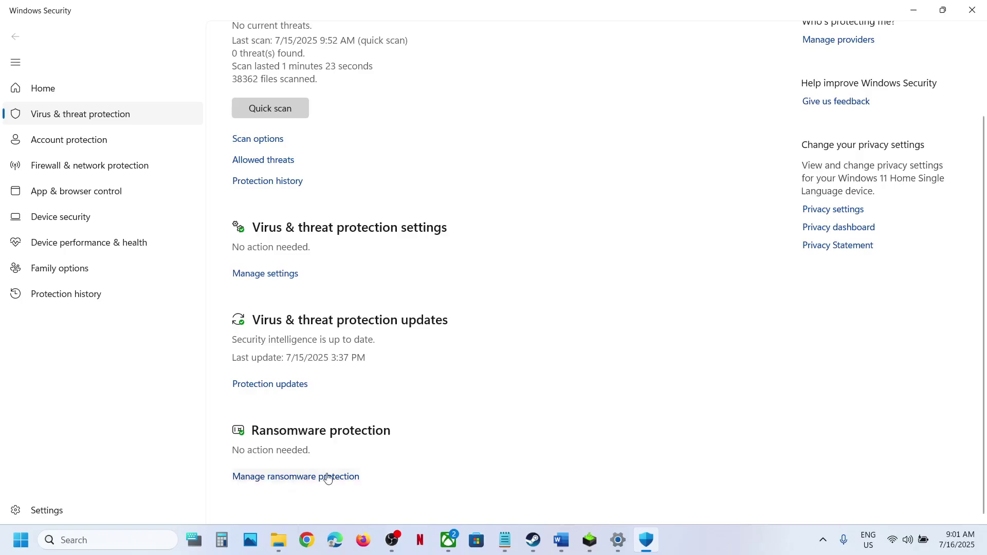
left_click(307, 478)
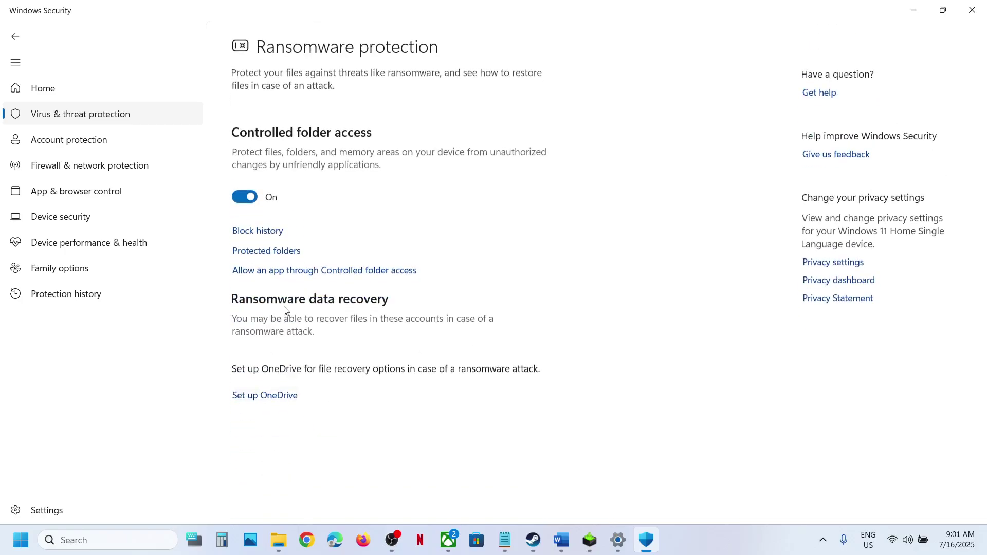
left_click(322, 271)
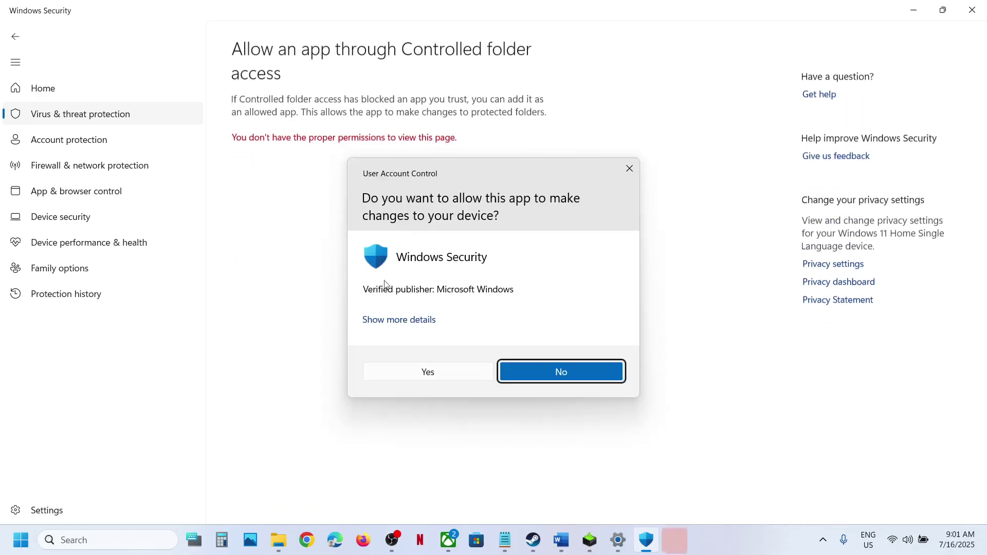
left_click(401, 377)
Step: Start adding an allowed app and browse to C:\Program Files (x86)\Steam
left_click(332, 157)
left_click(316, 195)
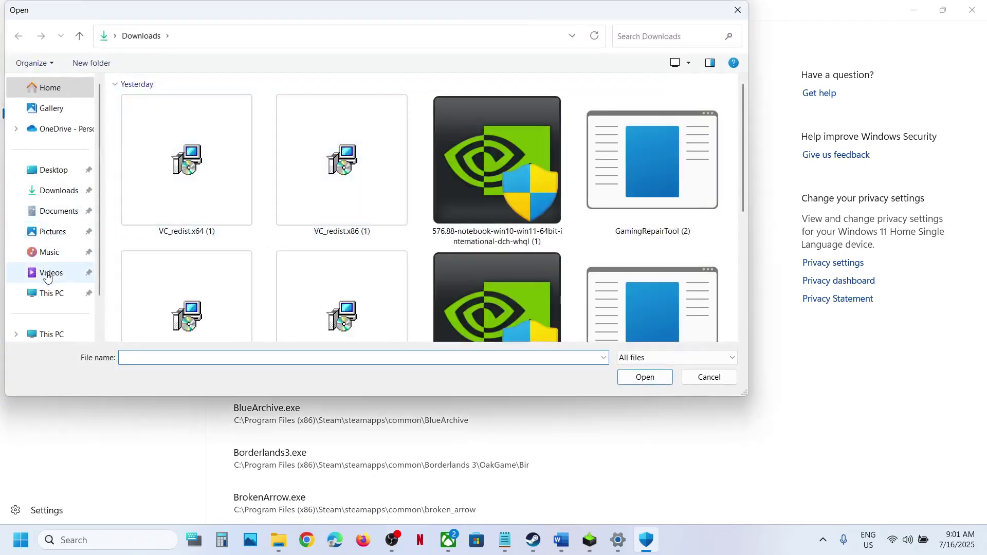
left_click(51, 335)
double_click(196, 121)
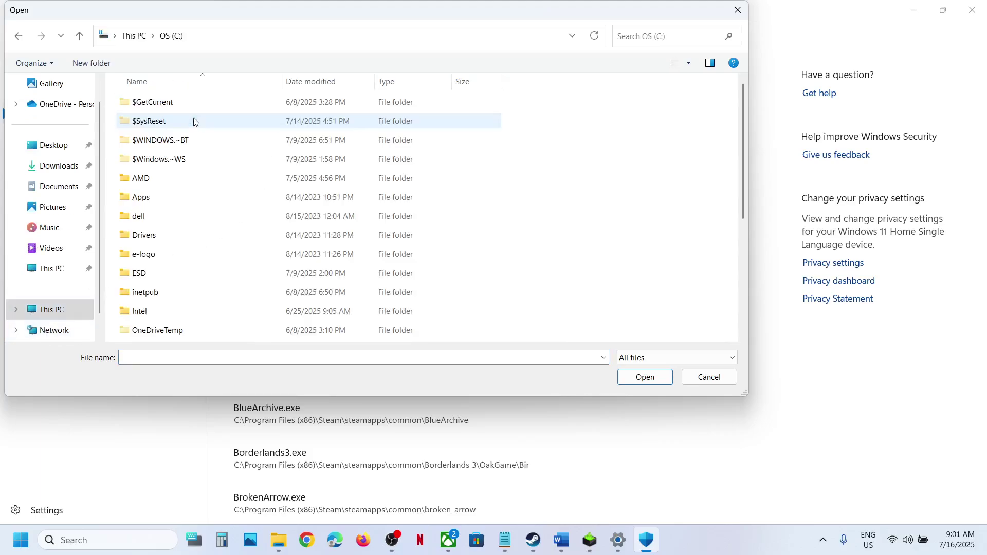
scroll(216, 233, "down", 3)
double_click(201, 221)
scroll(199, 223, "down", 7)
double_click(157, 164)
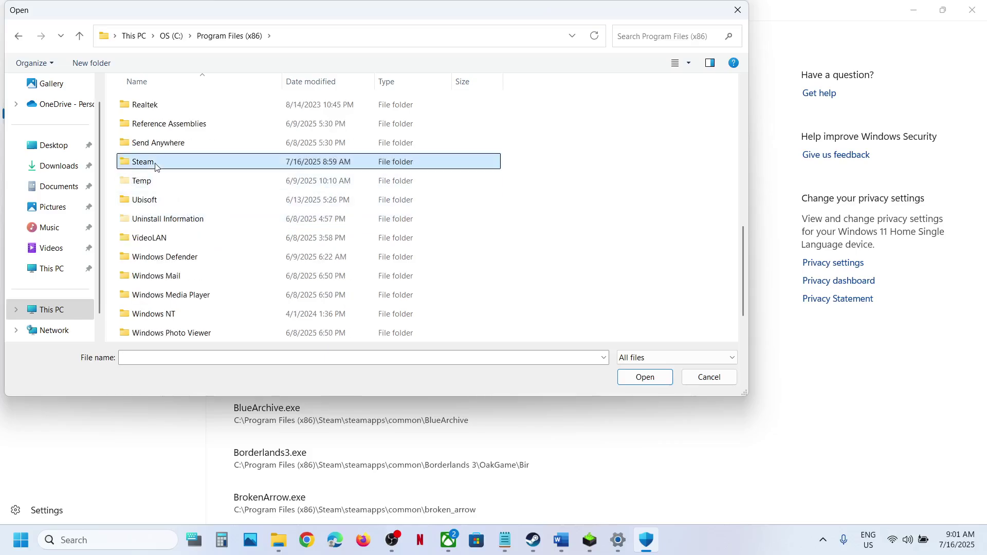
Step: Allow destiny2 from steamapps\common\Destiny 2 through Controlled folder access
scroll(158, 205, "down", 1)
double_click(155, 201)
double_click(147, 105)
double_click(172, 122)
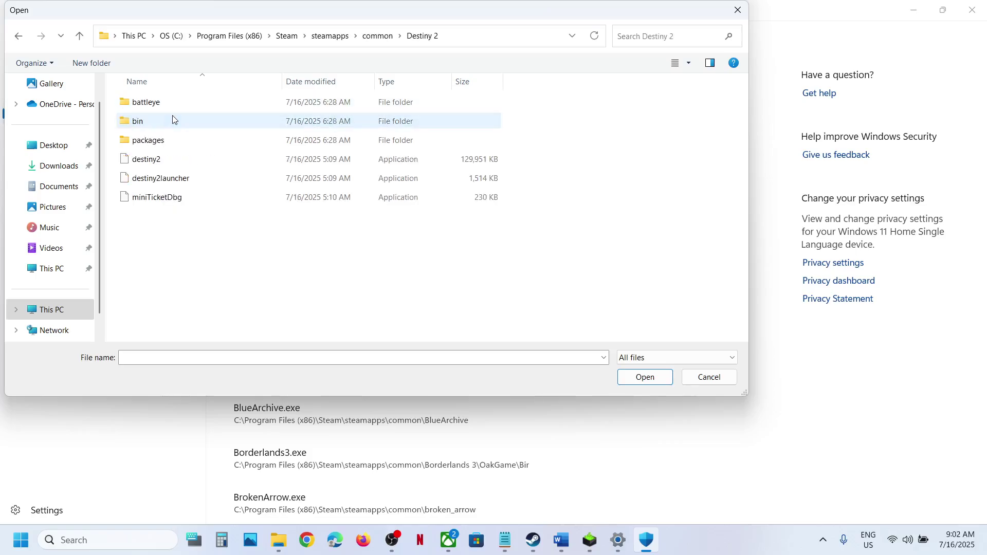
left_click(163, 167)
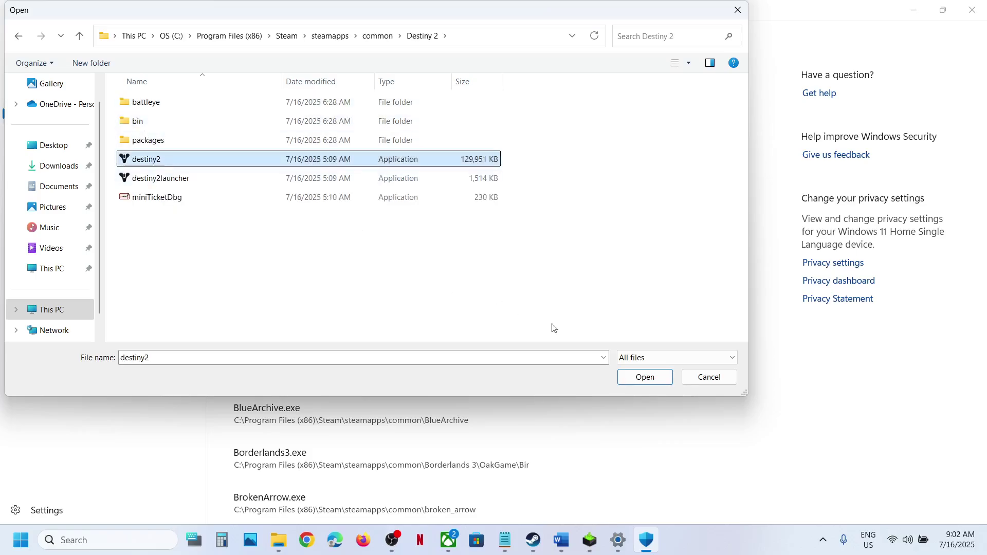
left_click(635, 380)
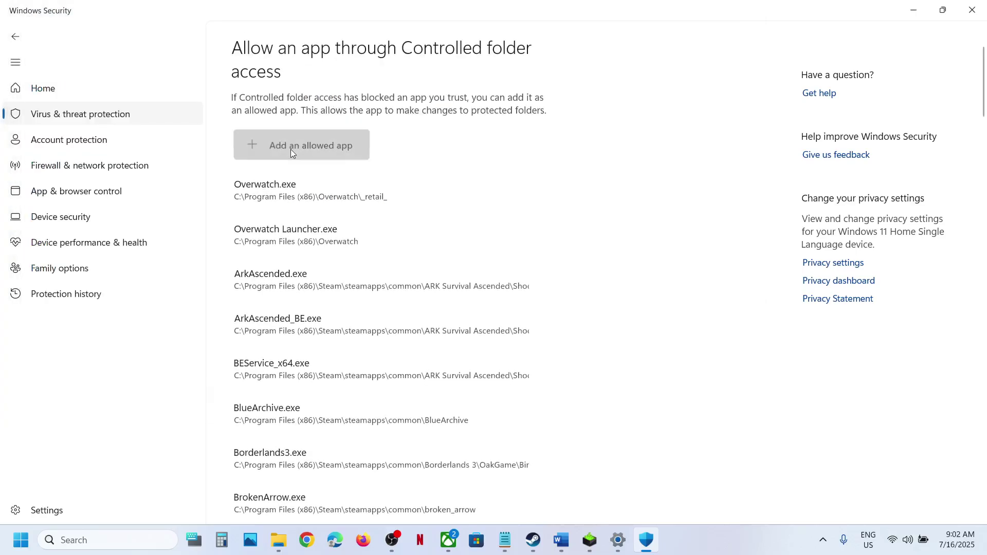
Step: Add destiny2launcher from the Destiny 2 folder to the apps allowed through Controlled folder access
left_click(291, 149)
left_click(304, 196)
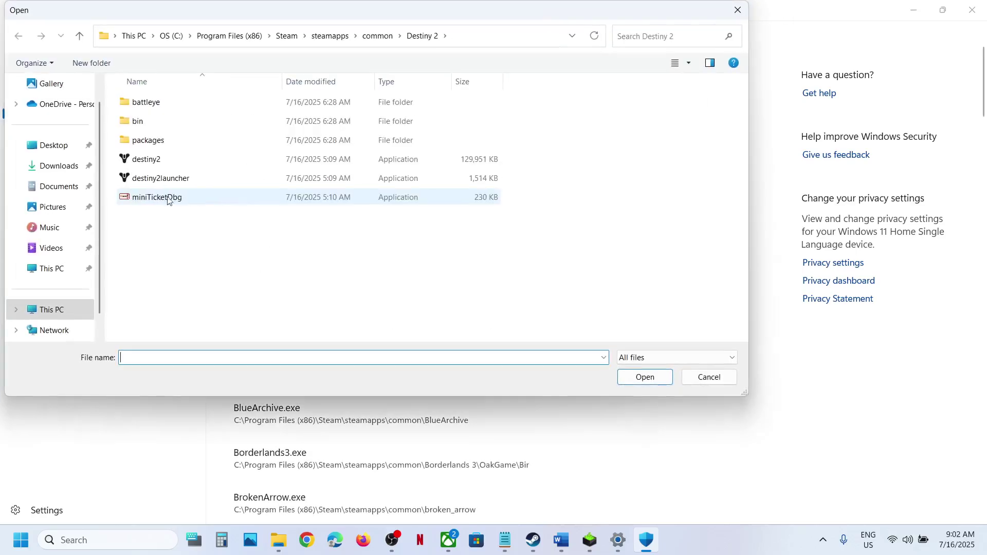
left_click(150, 185)
left_click(638, 379)
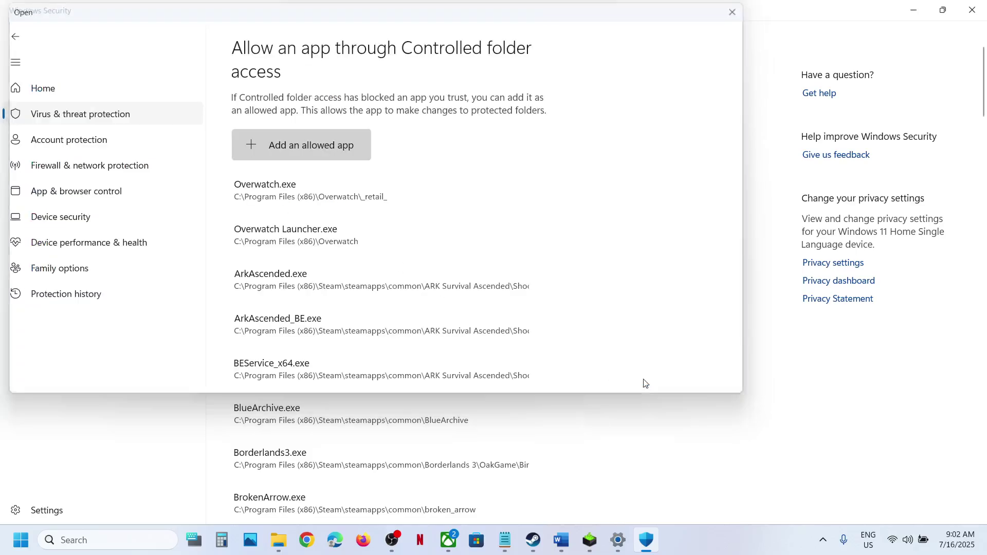
Step: Start adding another allowed app to Controlled folder access by browsing all apps
left_click(320, 153)
left_click(306, 197)
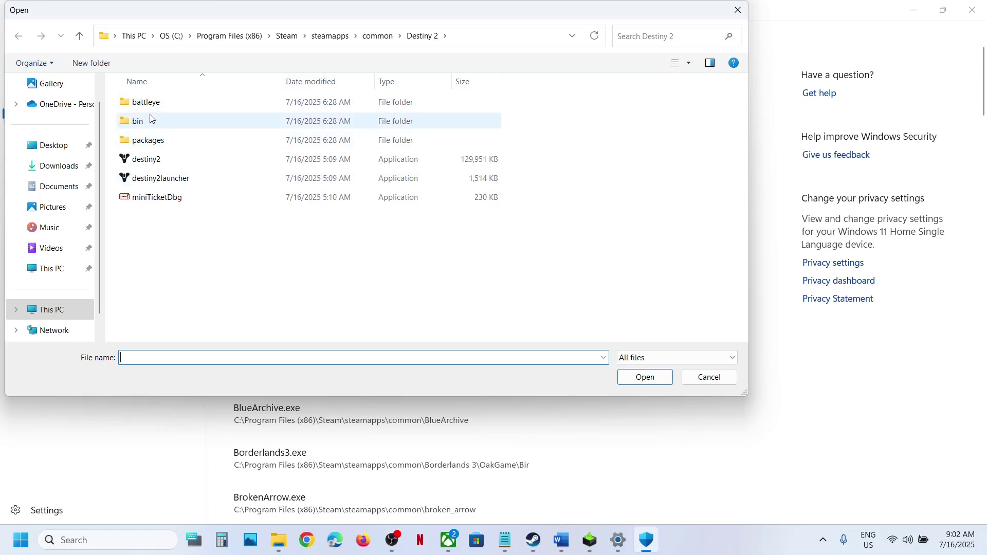
double_click(146, 119)
left_click(144, 100)
double_click(144, 100)
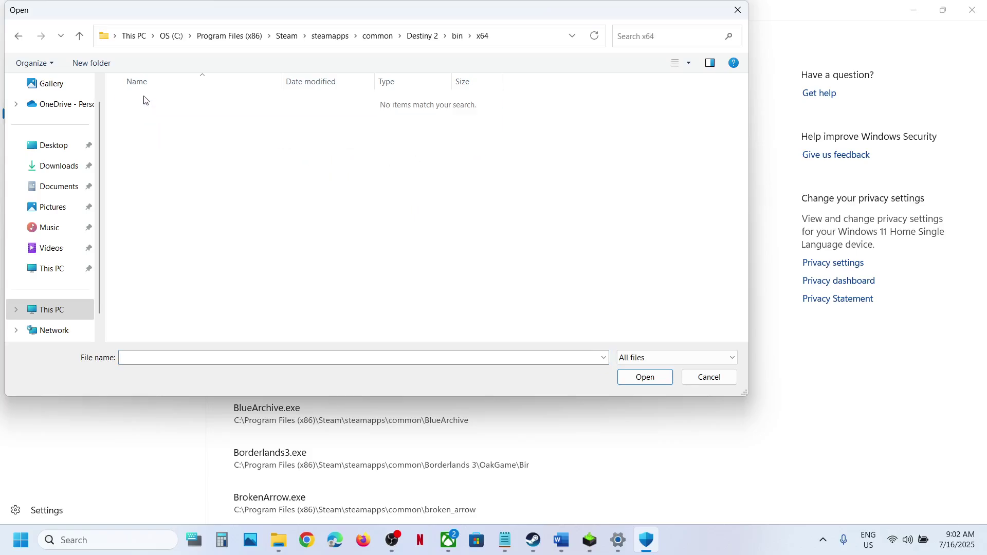
left_click(79, 36)
left_click(79, 36)
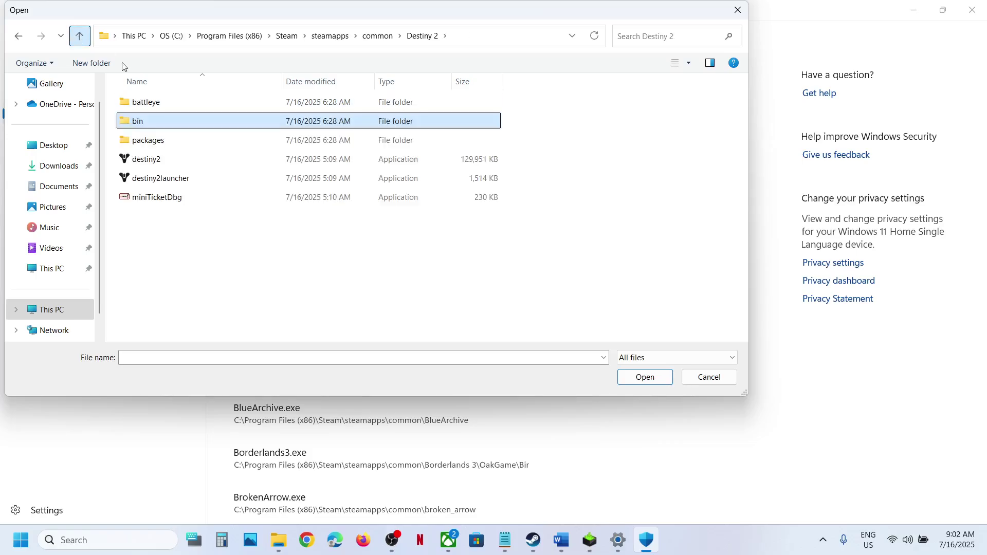
Step: Allow BEService_x64 from Destiny 2's battleye folder through Controlled folder access
double_click(146, 102)
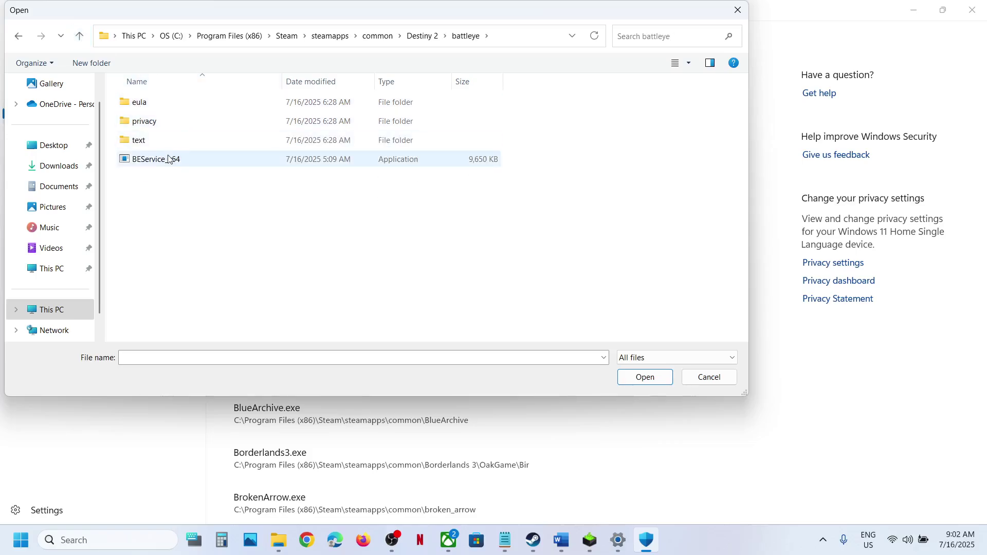
left_click(167, 160)
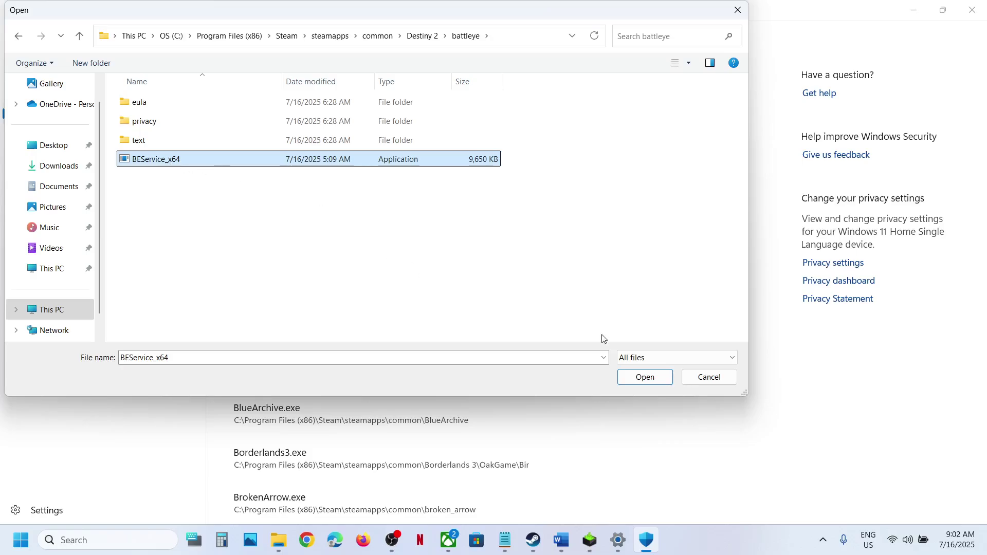
left_click(649, 377)
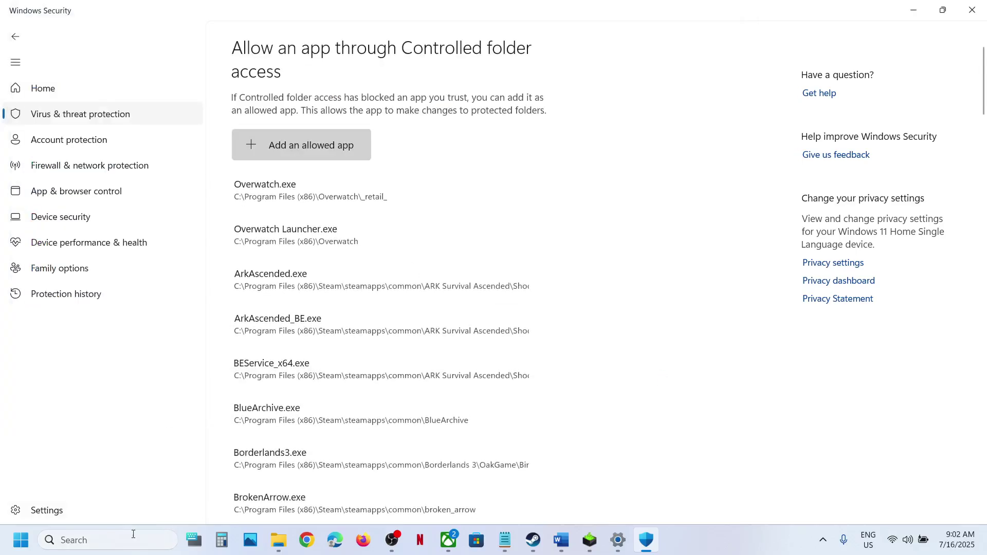
Step: Open Windows Defender Firewall's allowed apps list through Control Panel and unlock its settings for changes
left_click(126, 540)
type("control")
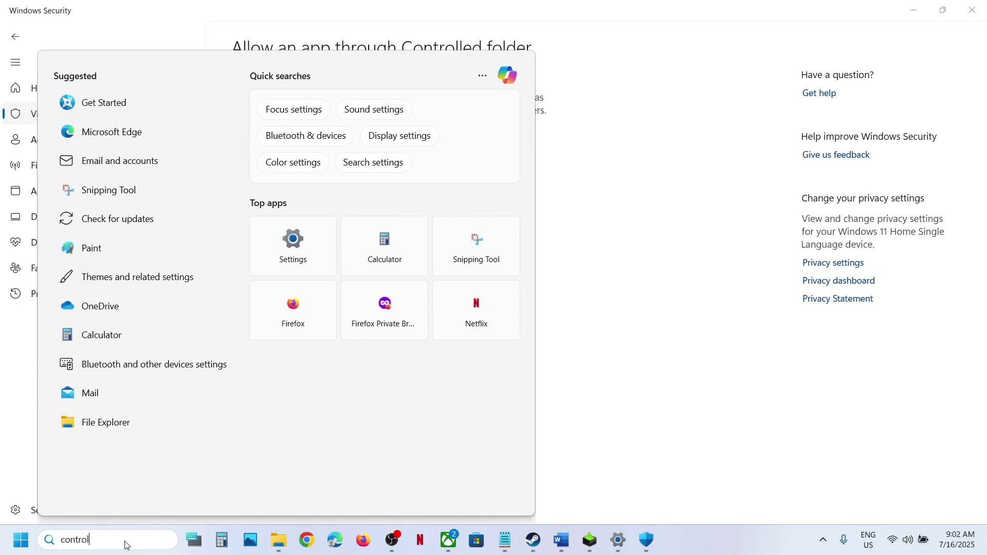
key("Return")
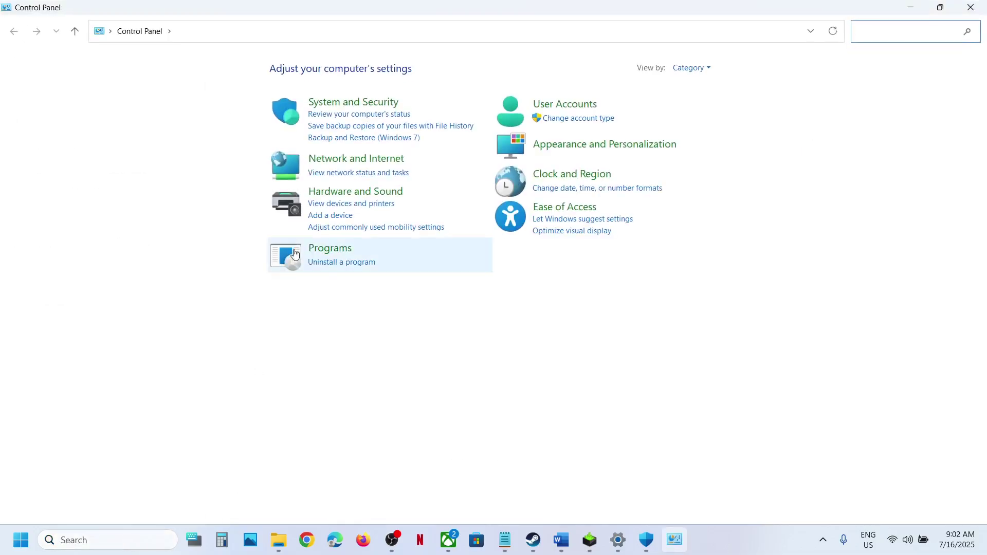
left_click(360, 103)
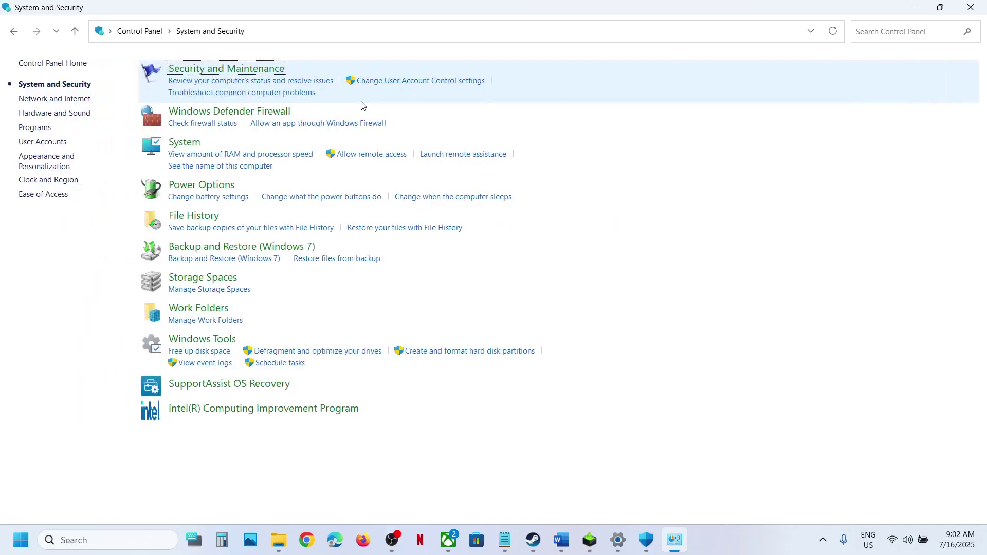
left_click(261, 112)
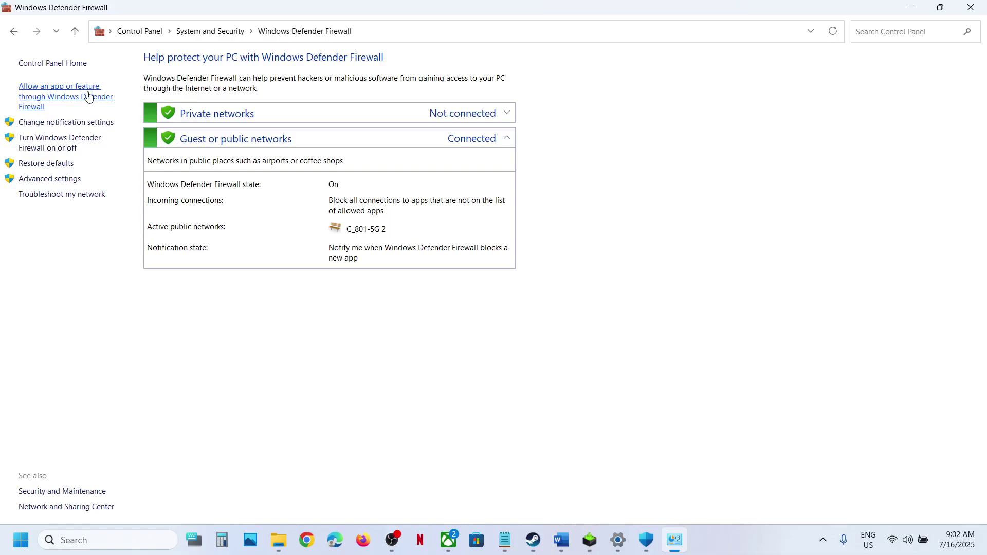
left_click(648, 104)
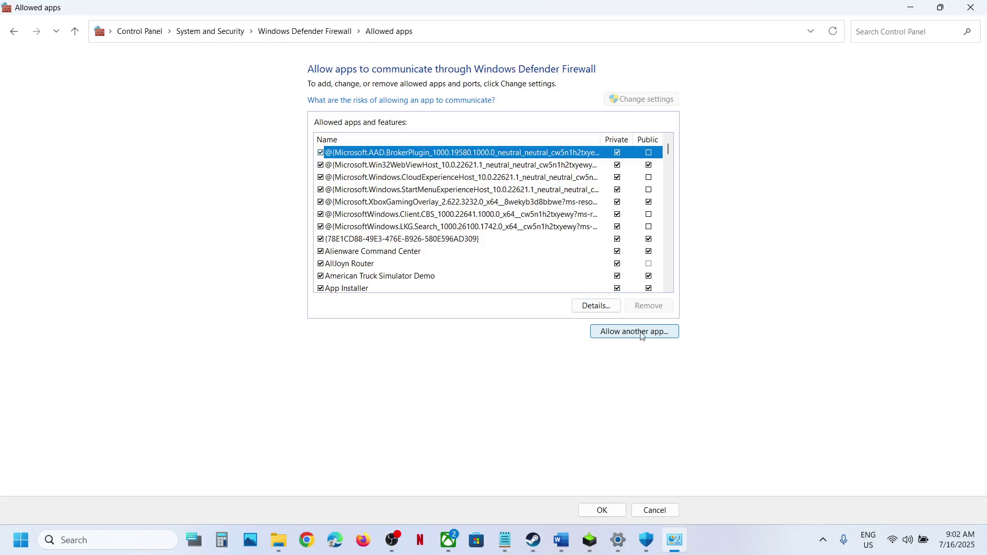
Step: Start allowing another app through the firewall and browse to C:\Program Files (x86)
left_click(648, 333)
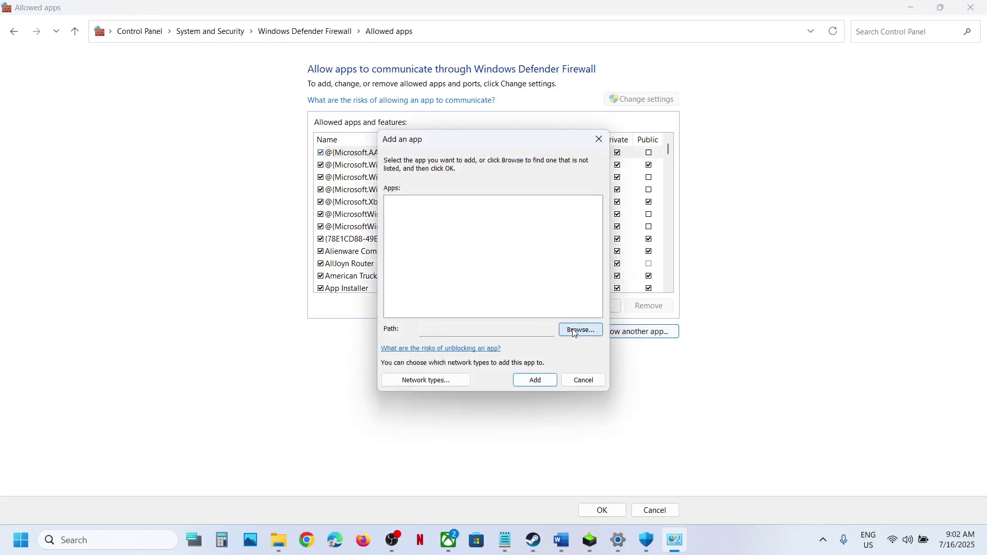
left_click(575, 333)
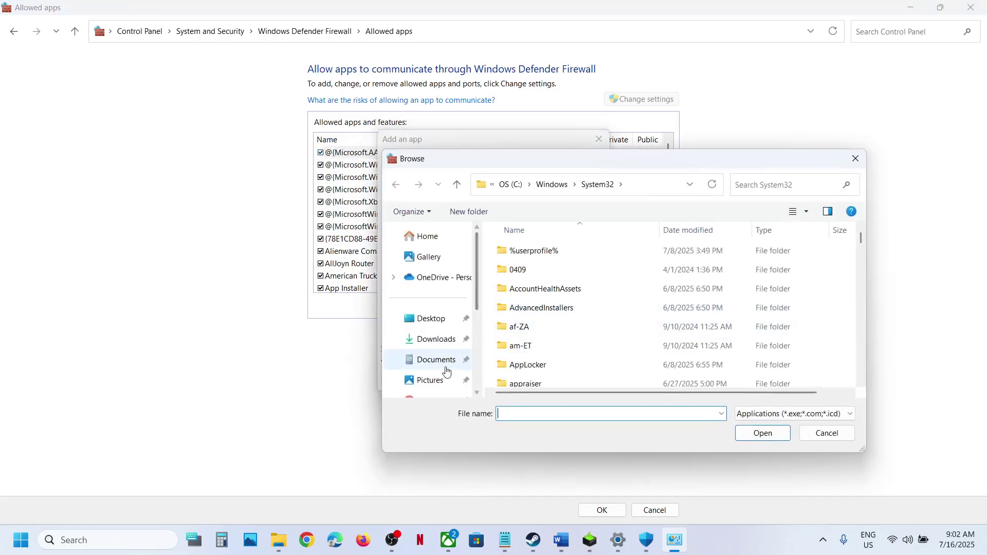
scroll(447, 371, "down", 3)
left_click(437, 337)
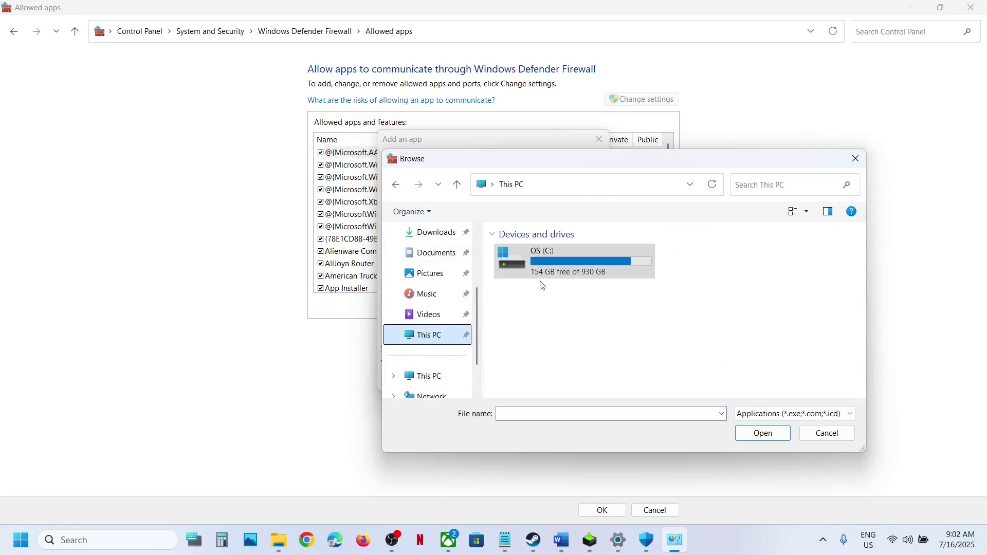
double_click(546, 275)
scroll(548, 309, "down", 1)
scroll(549, 329, "down", 1)
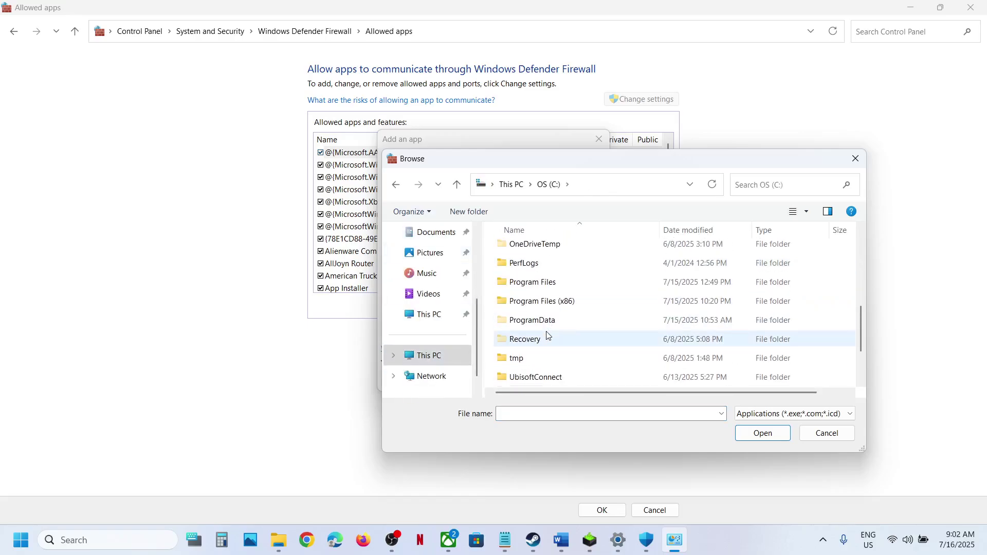
double_click(548, 307)
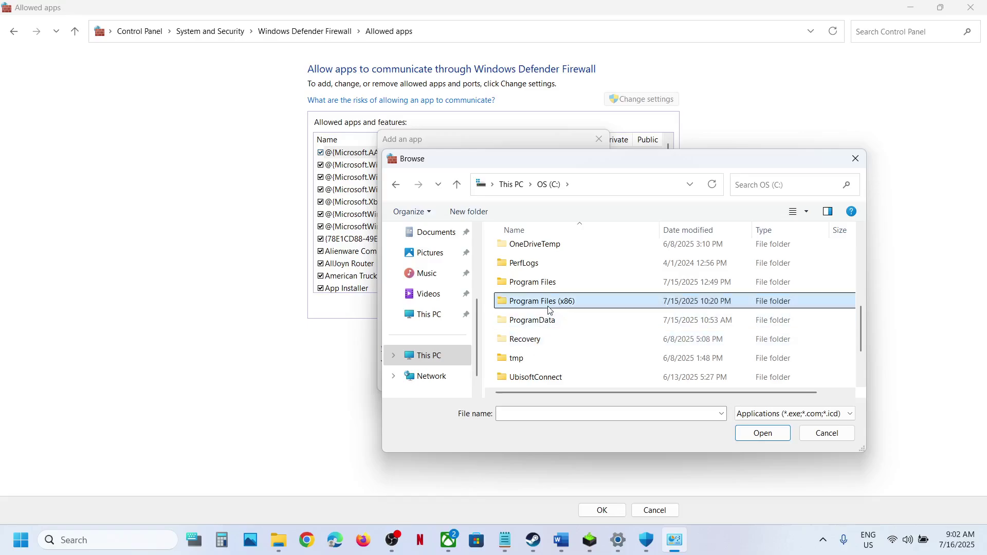
left_click(549, 309)
Step: Browse through Steam, steamapps and common to the Destiny 2 game folder
scroll(549, 308, "down", 5)
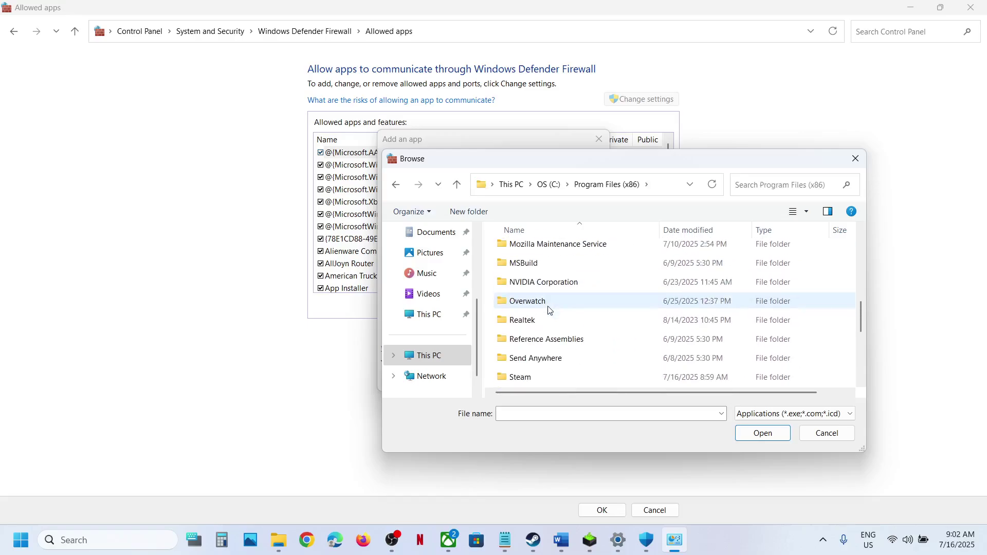
left_click(533, 305)
double_click(533, 305)
scroll(541, 286, "down", 2)
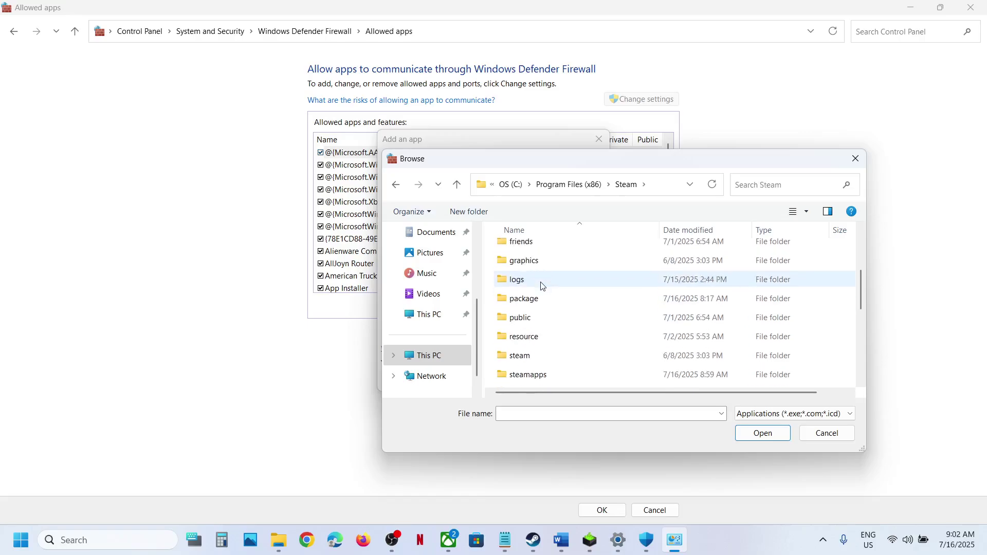
double_click(543, 376)
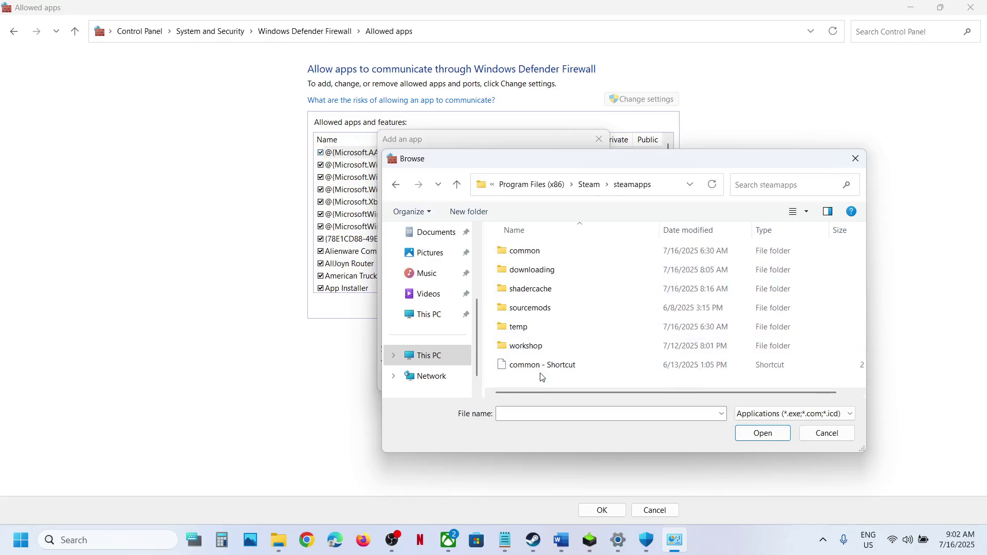
double_click(547, 252)
double_click(541, 271)
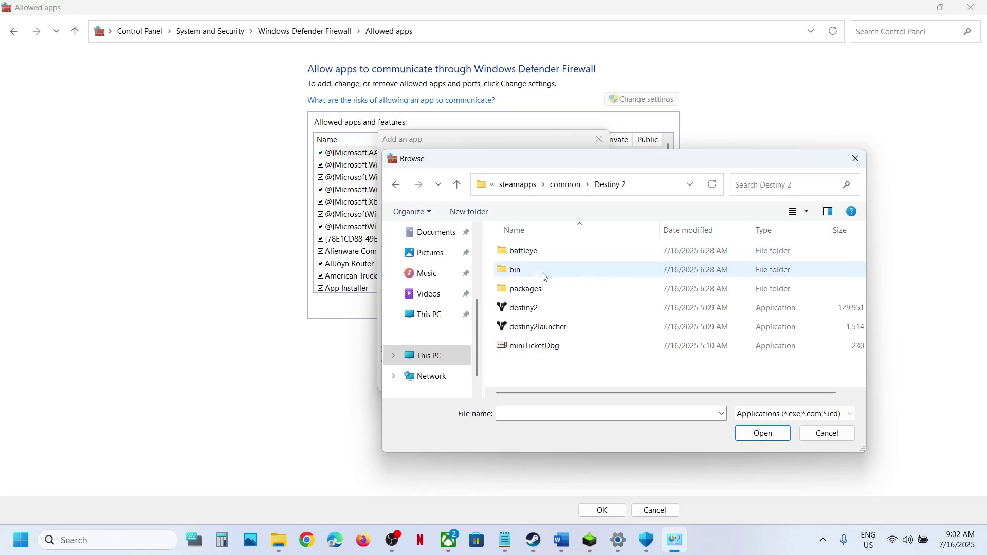
Step: Try to add the destiny2 application to the firewall's allowed apps
left_click(541, 316)
left_click(758, 441)
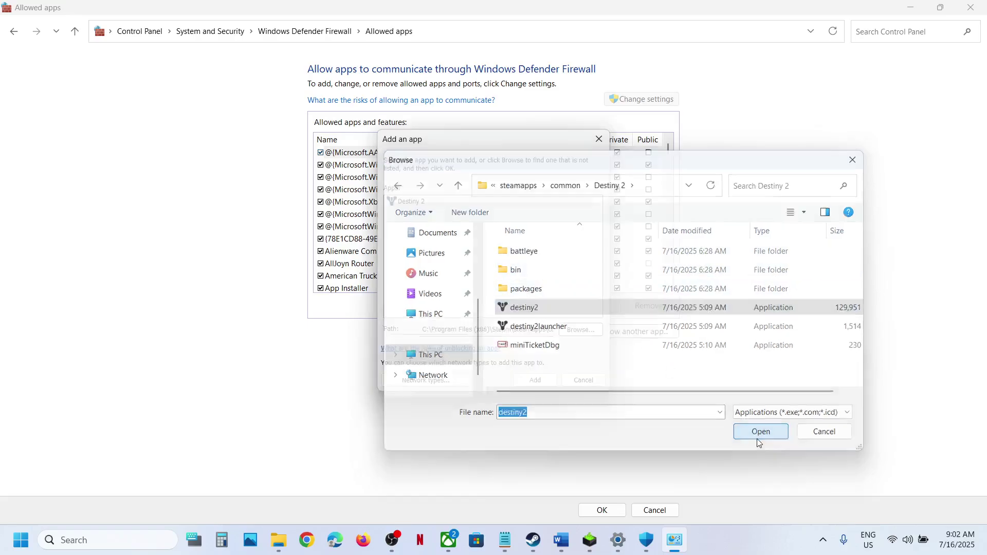
left_click(528, 385)
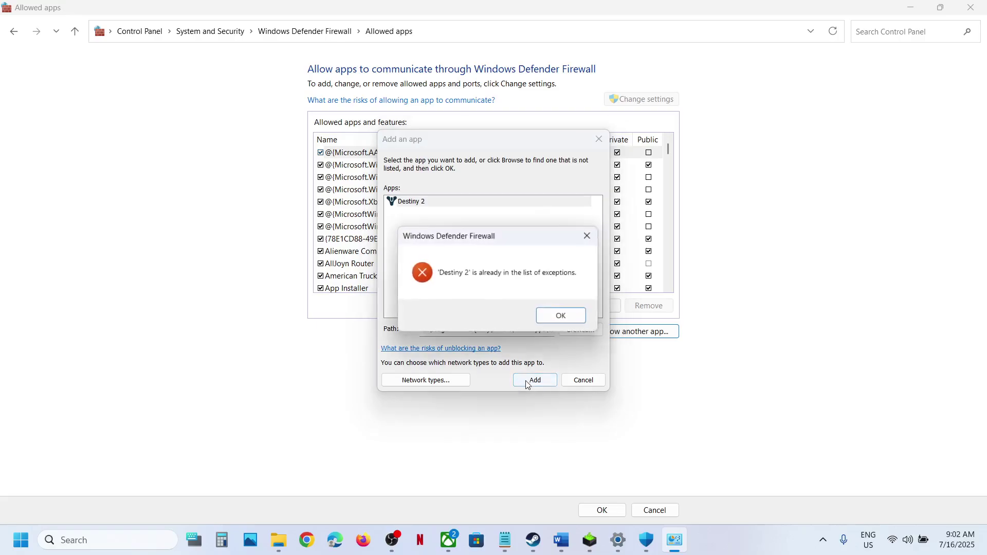
left_click(550, 319)
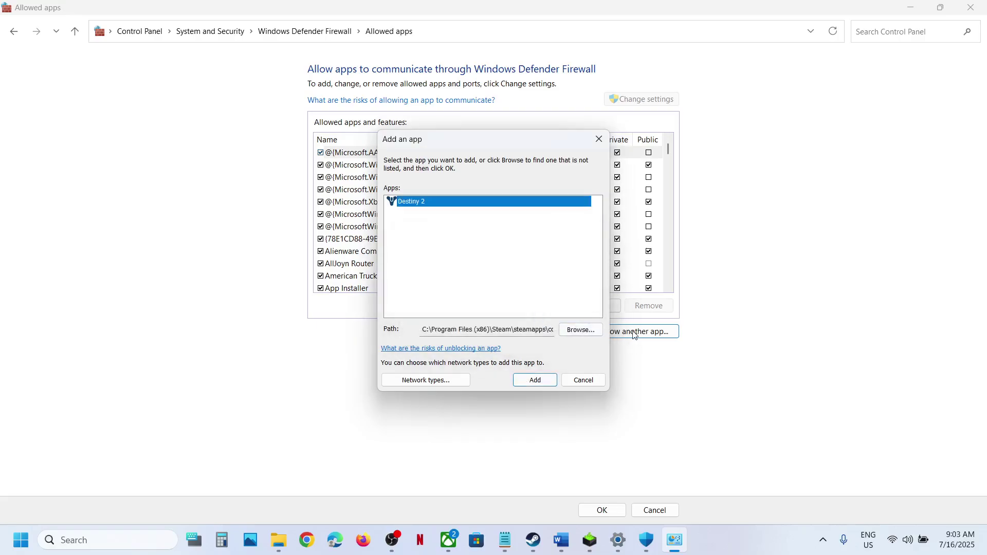
Step: Try to add destiny2launcher from the Destiny 2 folder to the firewall's allowed apps
left_click(581, 330)
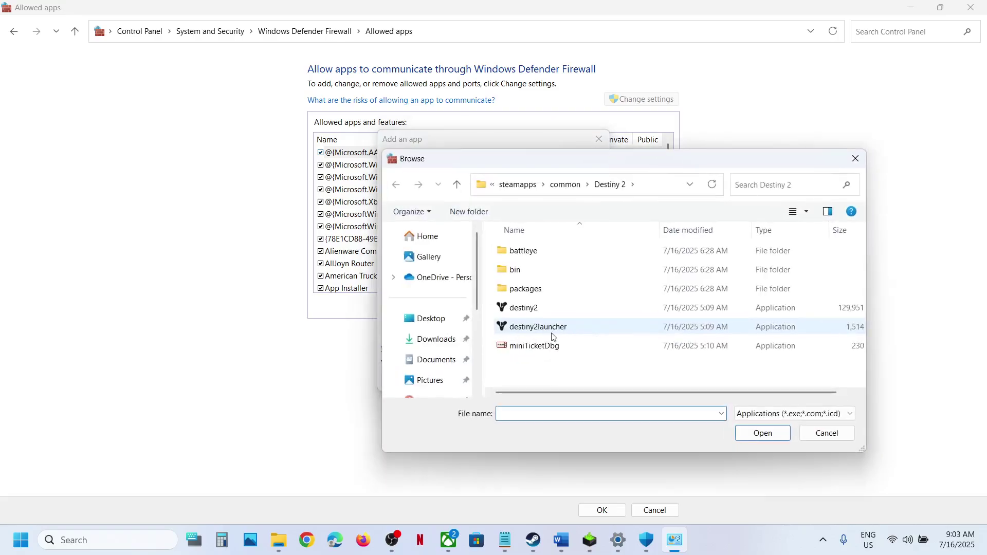
left_click(550, 333)
left_click(766, 435)
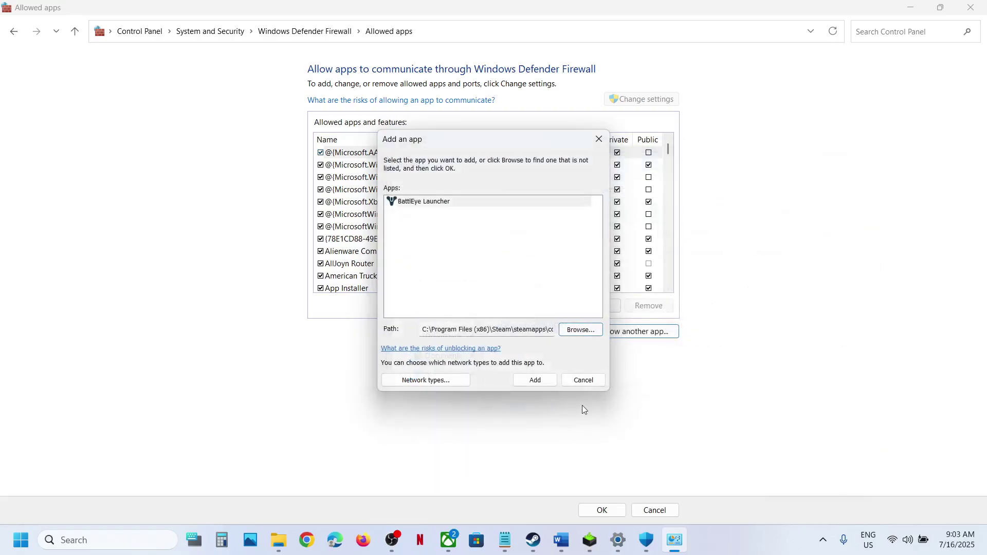
left_click(540, 385)
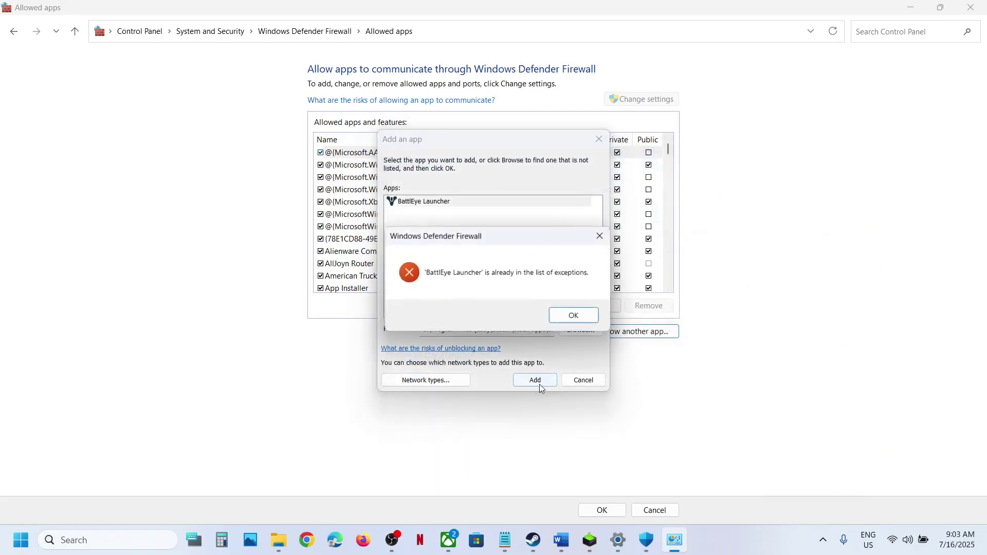
left_click(577, 315)
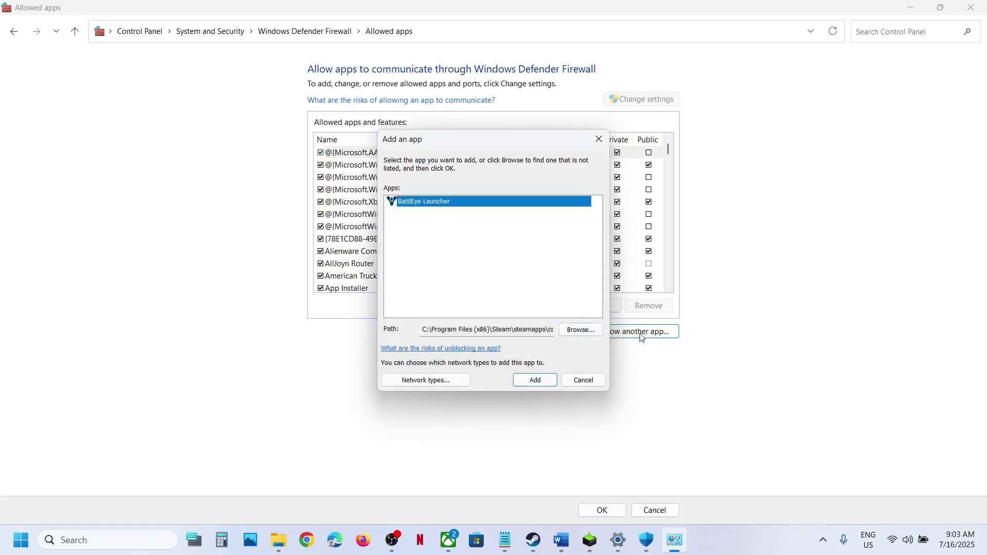
Step: Allow BEService_x64 from Destiny 2's battleye folder through the firewall
left_click(588, 333)
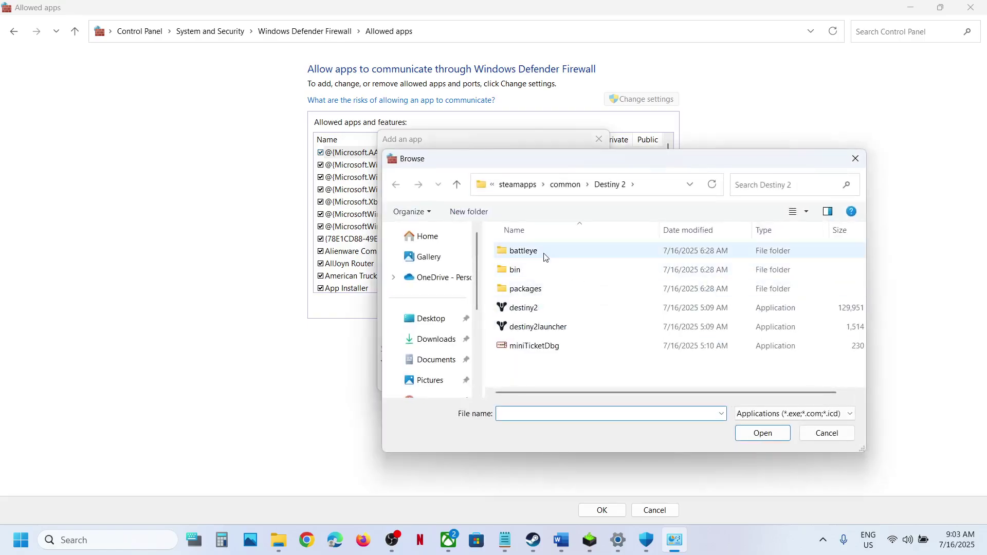
double_click(545, 256)
left_click(530, 309)
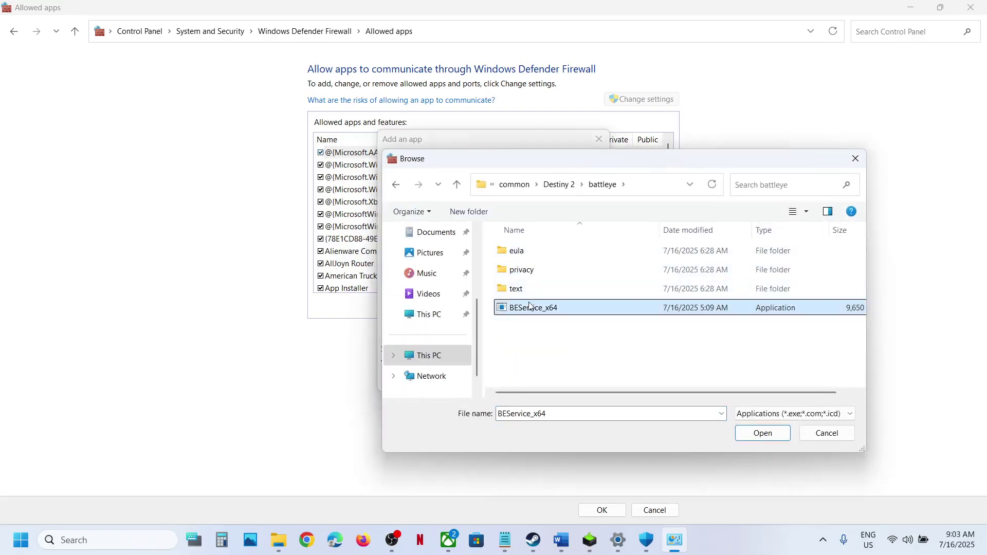
left_click(777, 436)
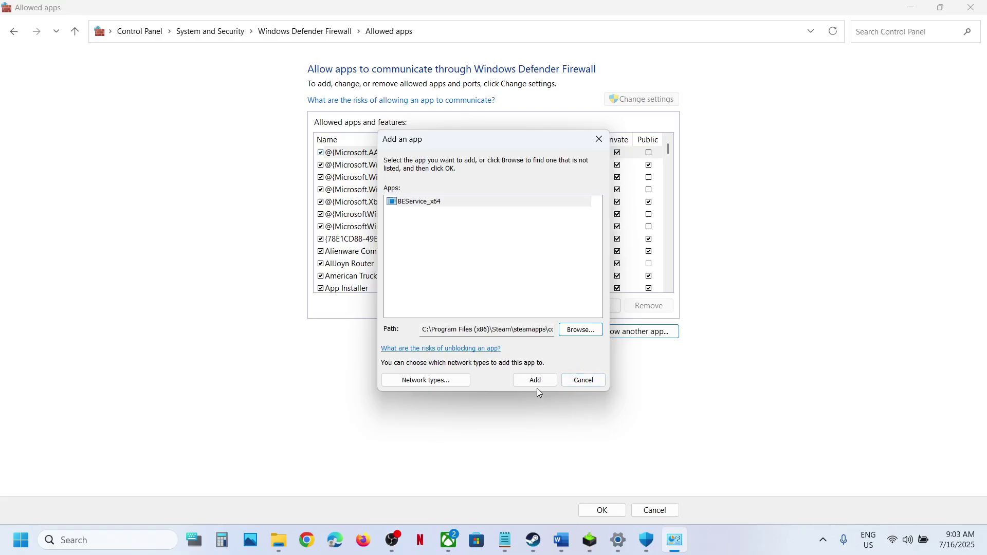
left_click(535, 383)
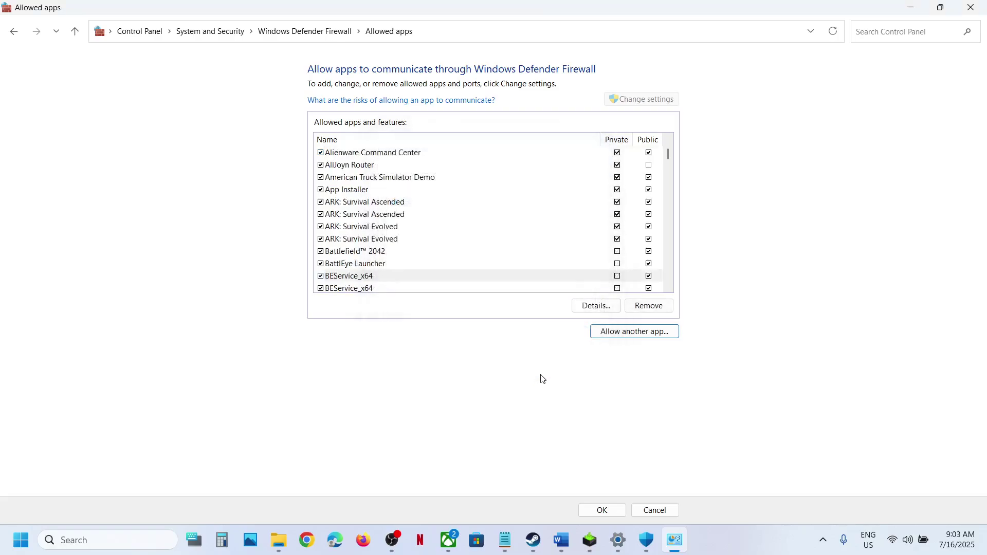
Step: Close the firewall's allowed apps, Windows Security and Settings windows
left_click(969, 6)
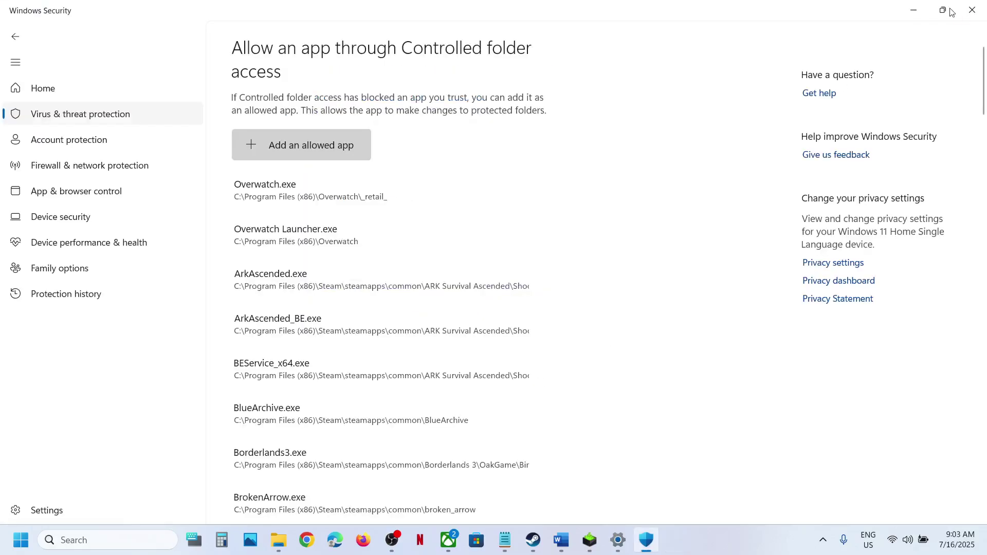
left_click(972, 12)
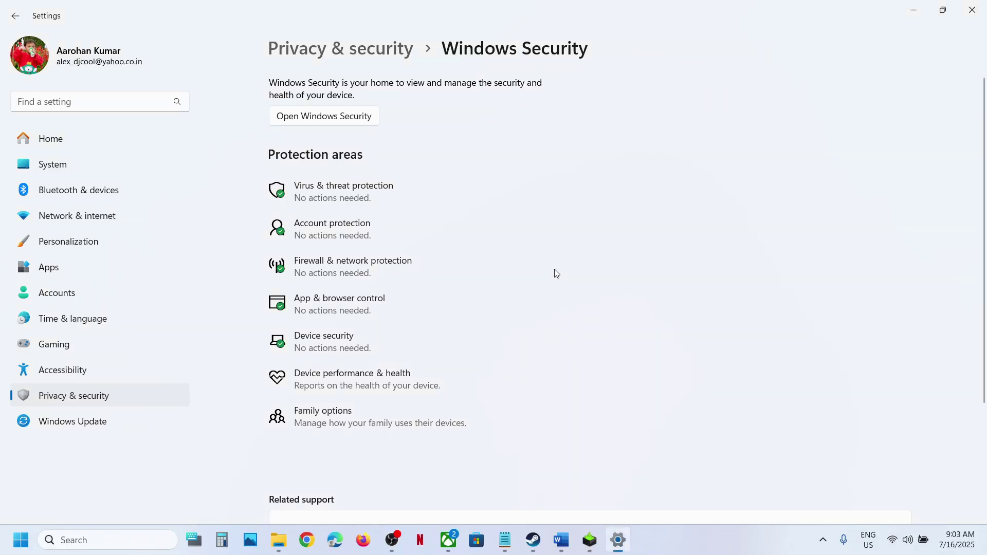
left_click(975, 15)
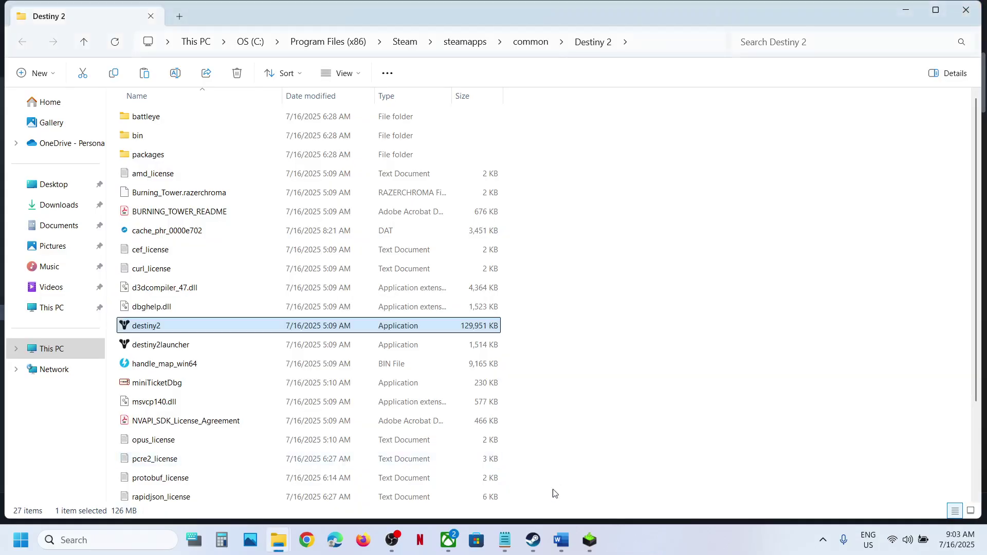
Step: Switch to the Word guide and examine Step 9 on clean graphics driver installation, highlighting the instruction and the NVIDIA download link
left_click(534, 541)
left_click(561, 540)
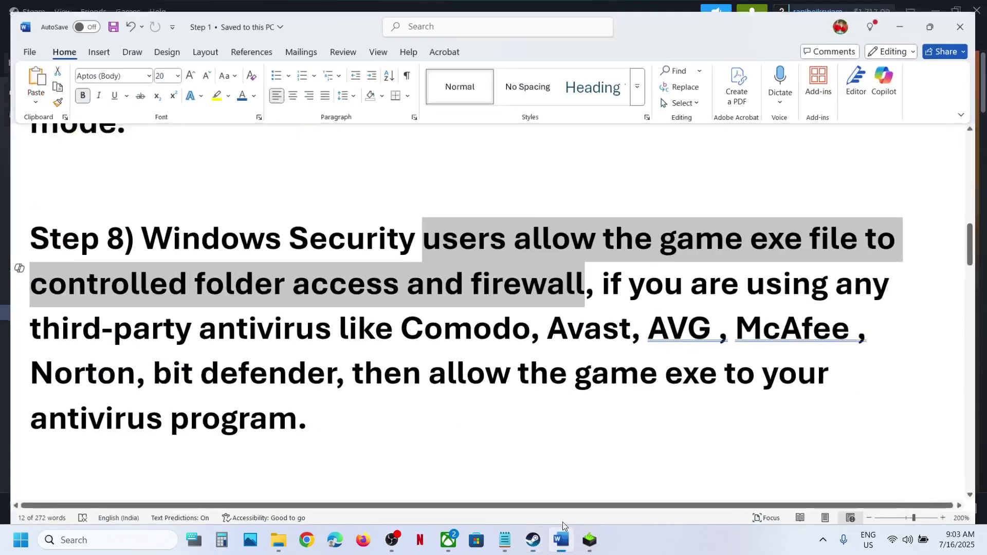
scroll(465, 375, "down", 3)
scroll(464, 375, "down", 2)
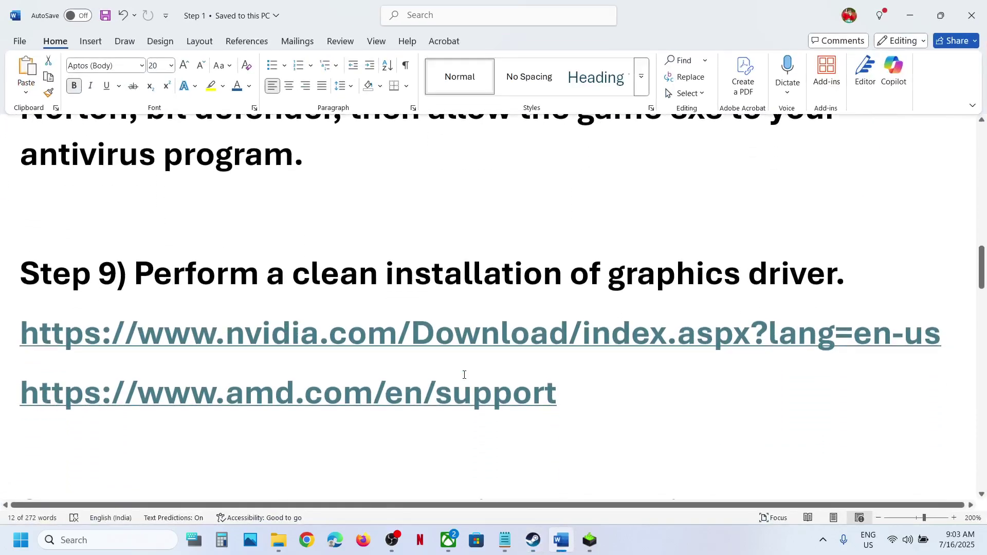
left_click_drag(337, 282, 846, 277)
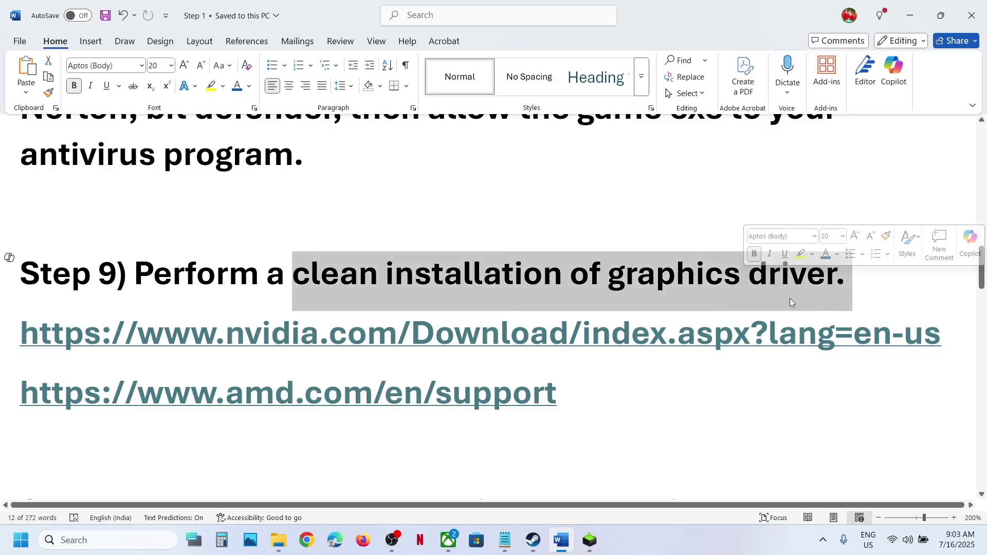
left_click(664, 338)
triple_click(664, 338)
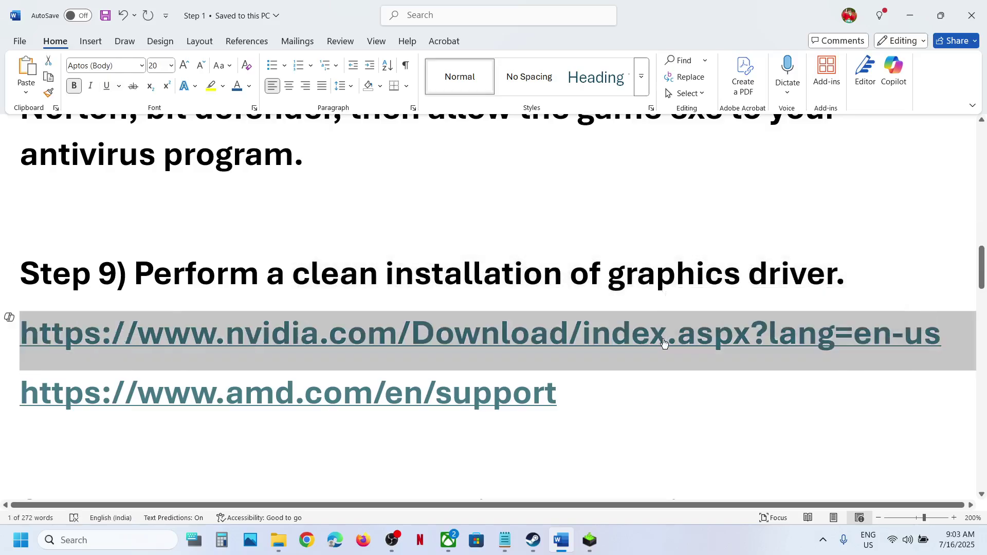
Step: Switch to Chrome and open nvidia.com/Download/index.aspx?lang=en-us in a new tab
left_click(306, 541)
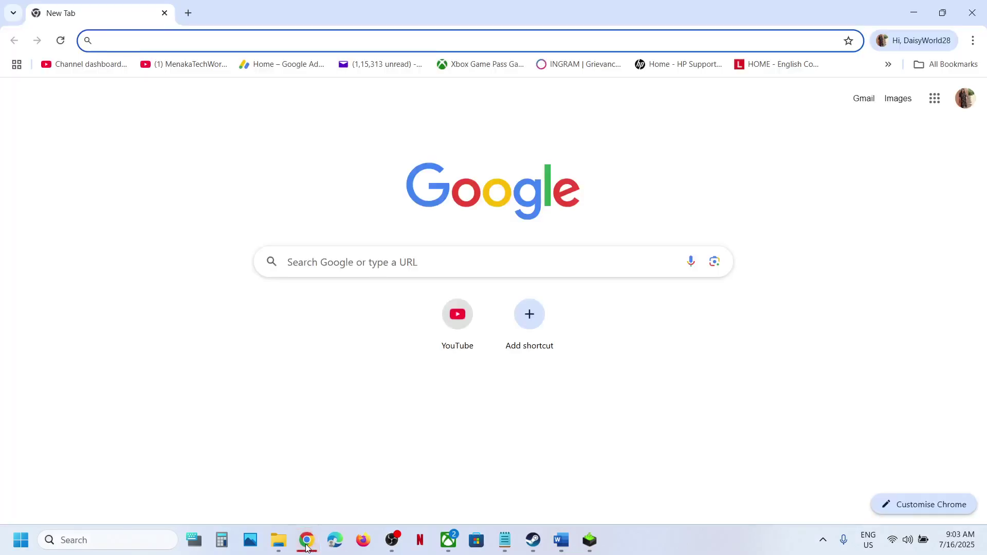
left_click(189, 13)
type("nvidia.com/Download/index.aspx?lang=en-us")
key("Return")
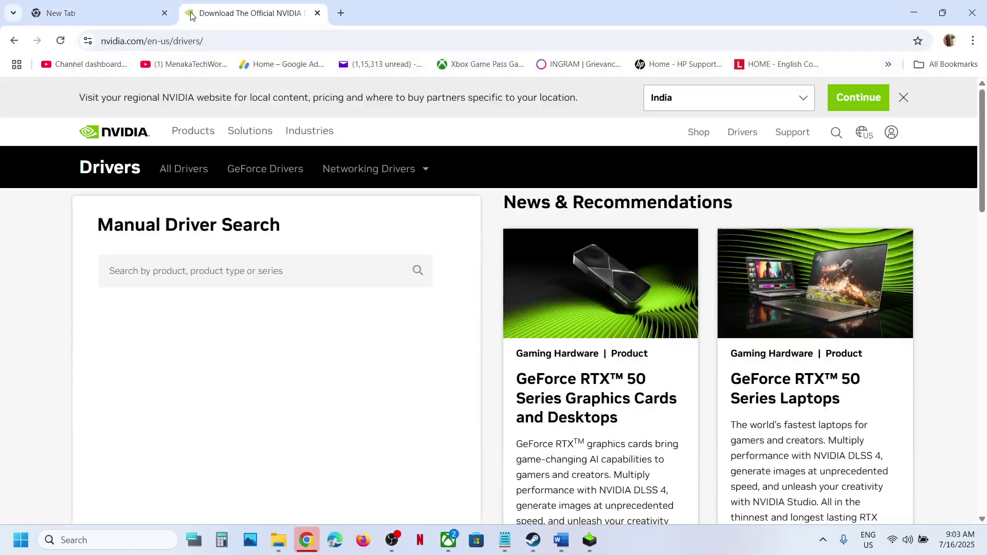
Step: Find drivers for the GeForce RTX 3050 Laptop GPU on Windows 11 and download GeForce Game Ready Driver 576.88
scroll(239, 396, "down", 8)
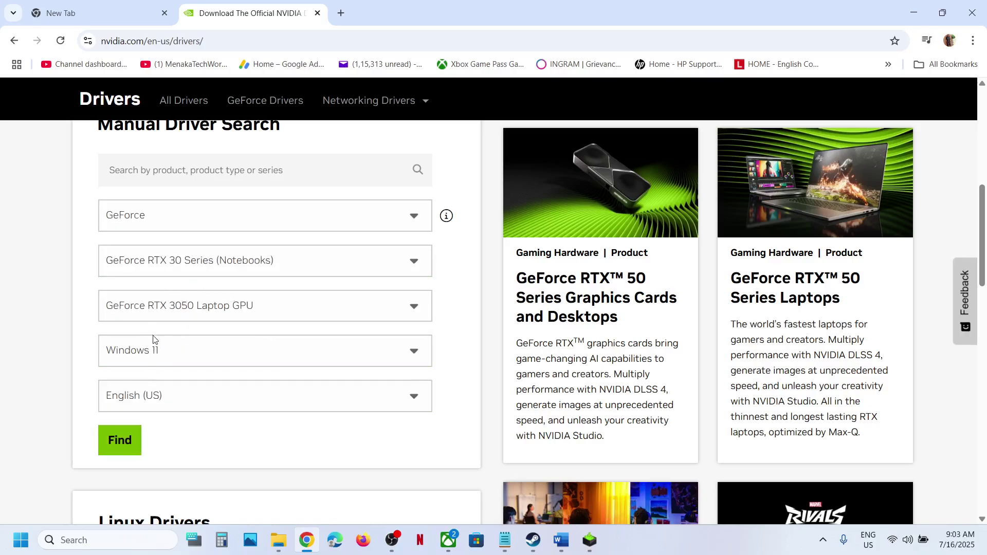
left_click(129, 438)
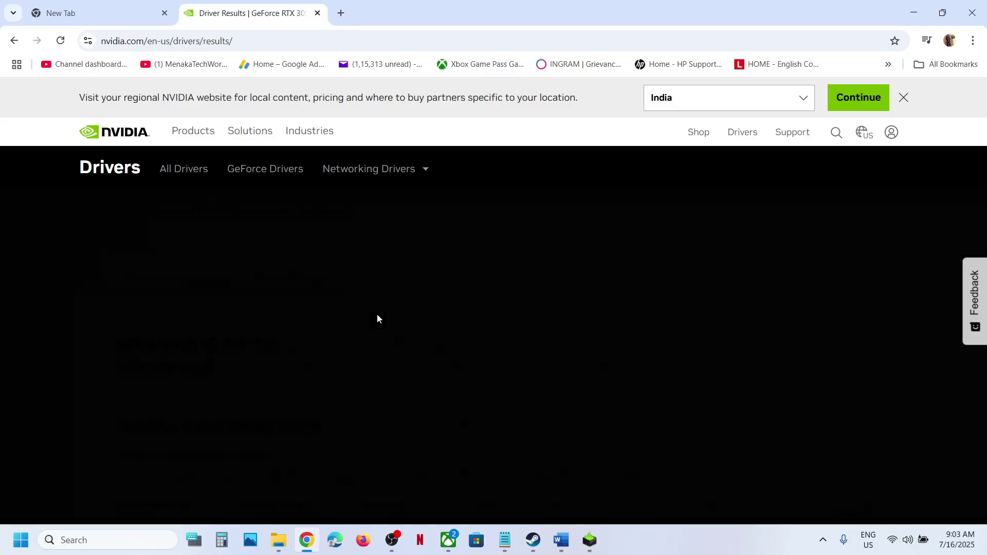
scroll(378, 317, "down", 3)
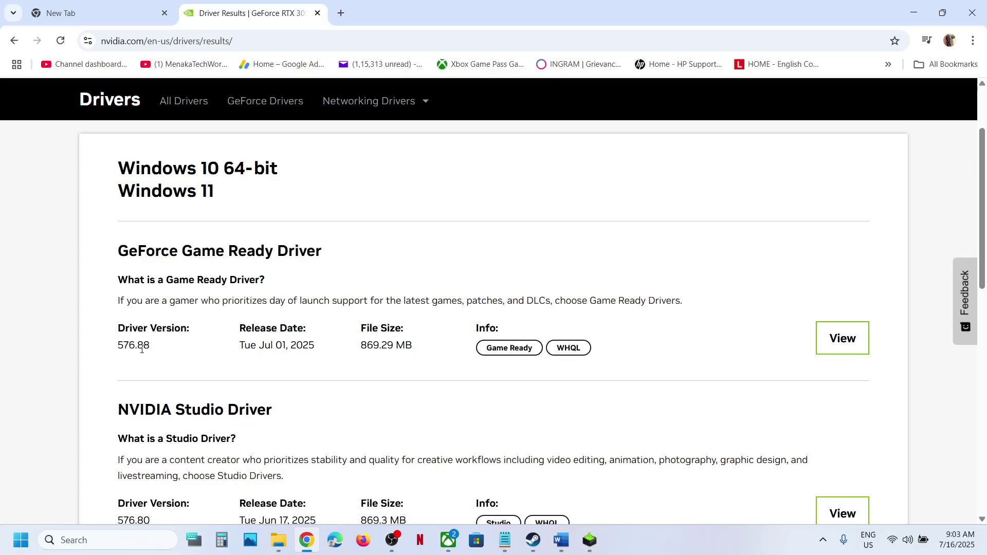
left_click(819, 355)
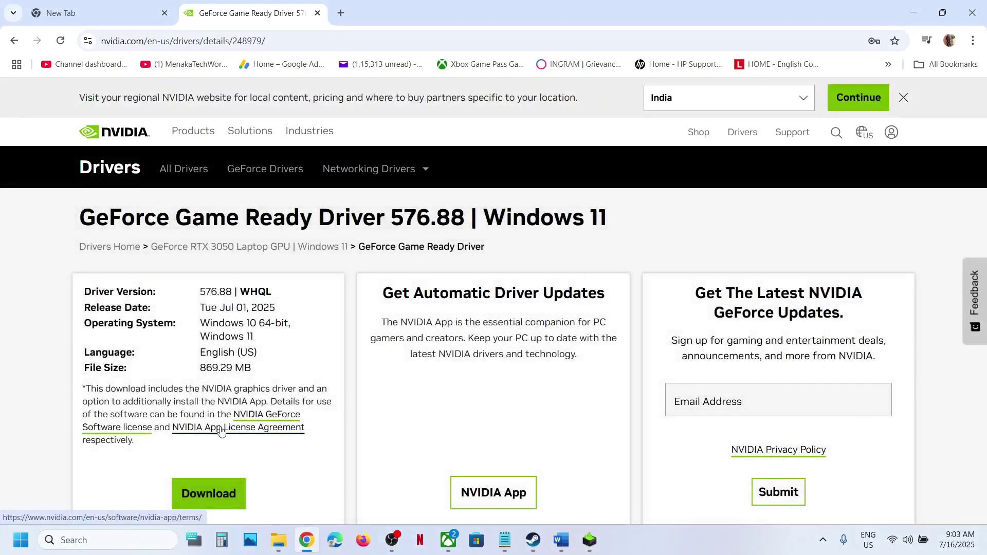
left_click(219, 497)
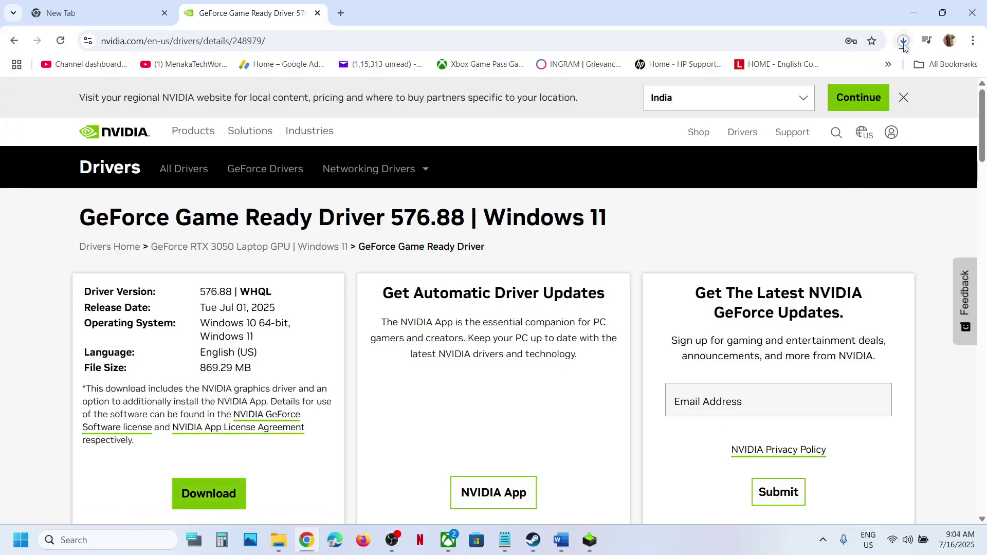
Step: Proceed through the NVIDIA 576.88 installer with the graphics driver and NVIDIA App, choosing Custom (Advanced) and a clean installation
left_click(599, 531)
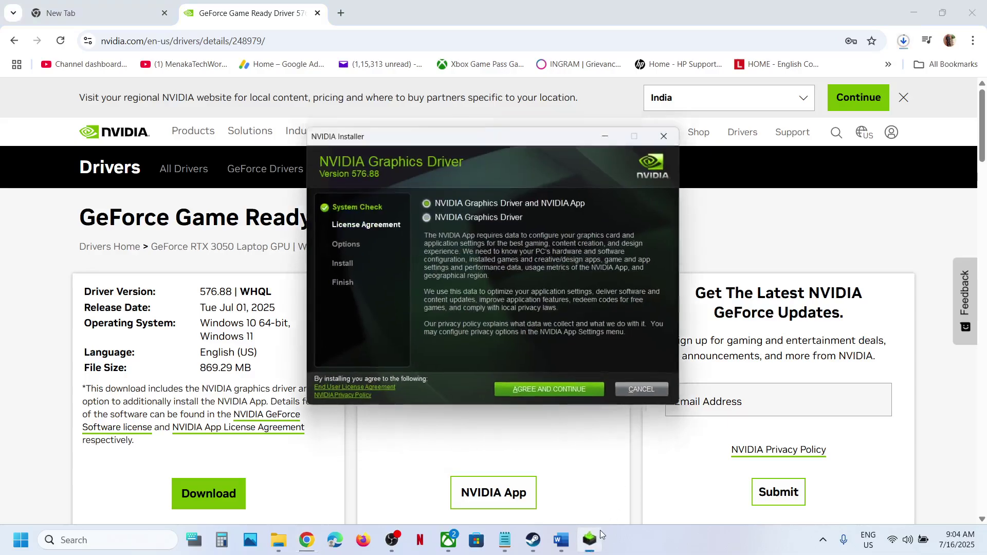
left_click(545, 392)
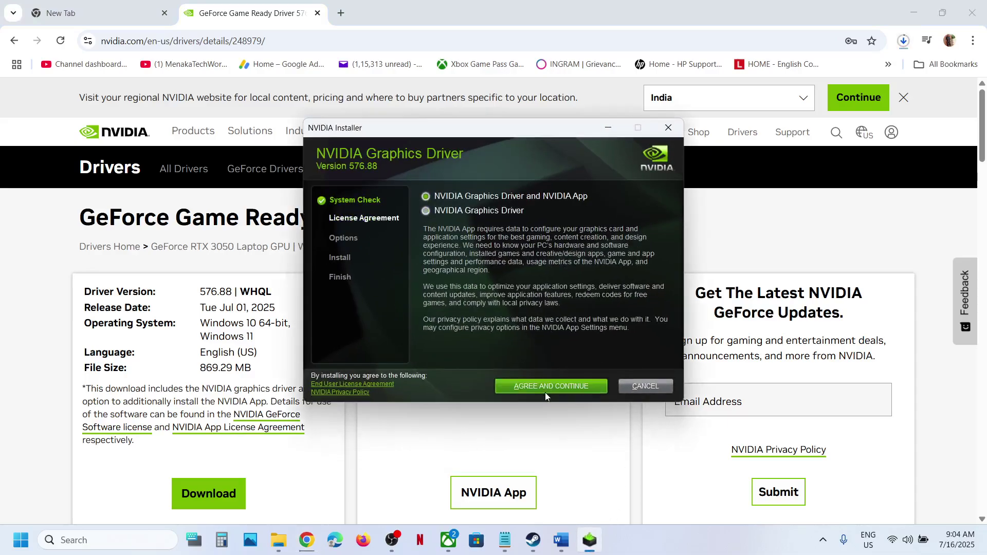
left_click(469, 276)
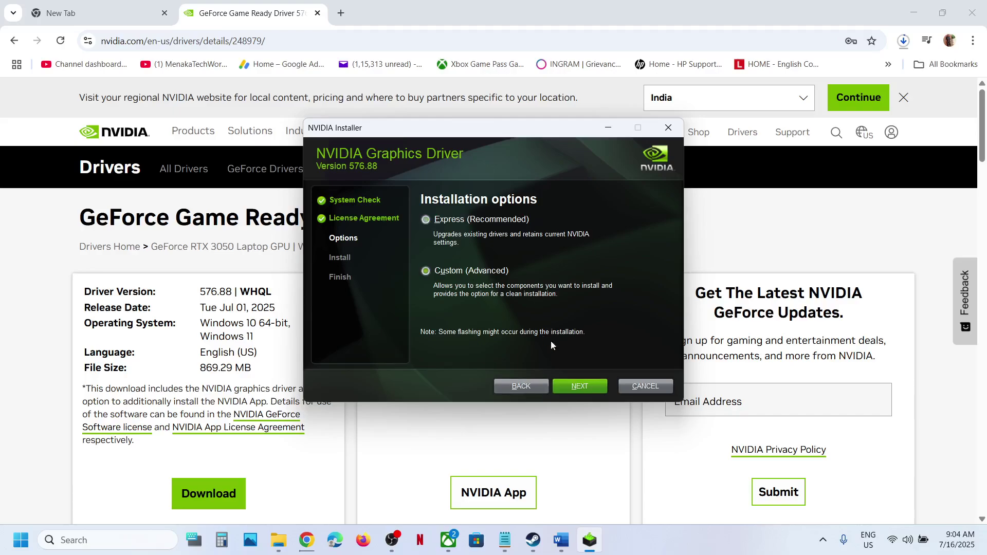
left_click(579, 387)
left_click(425, 315)
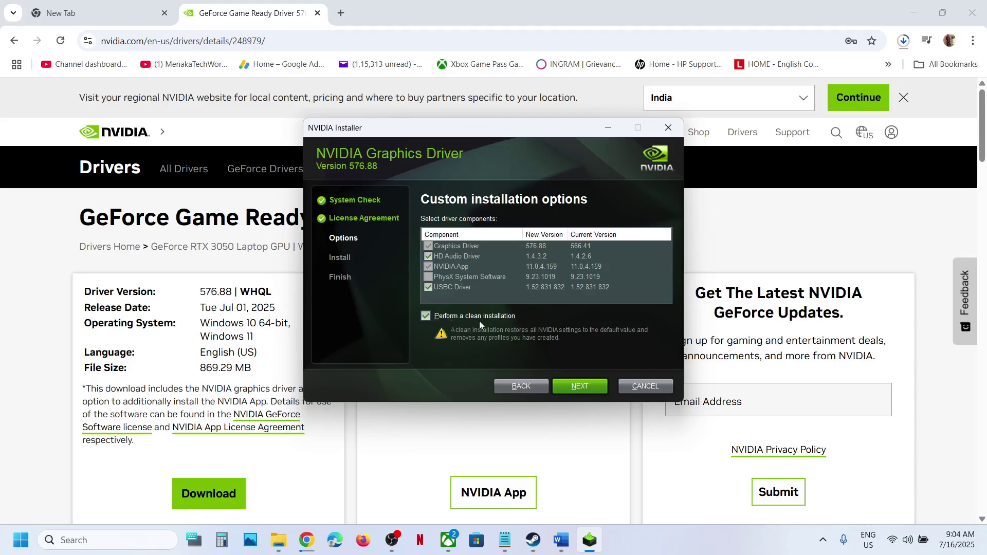
left_click(572, 387)
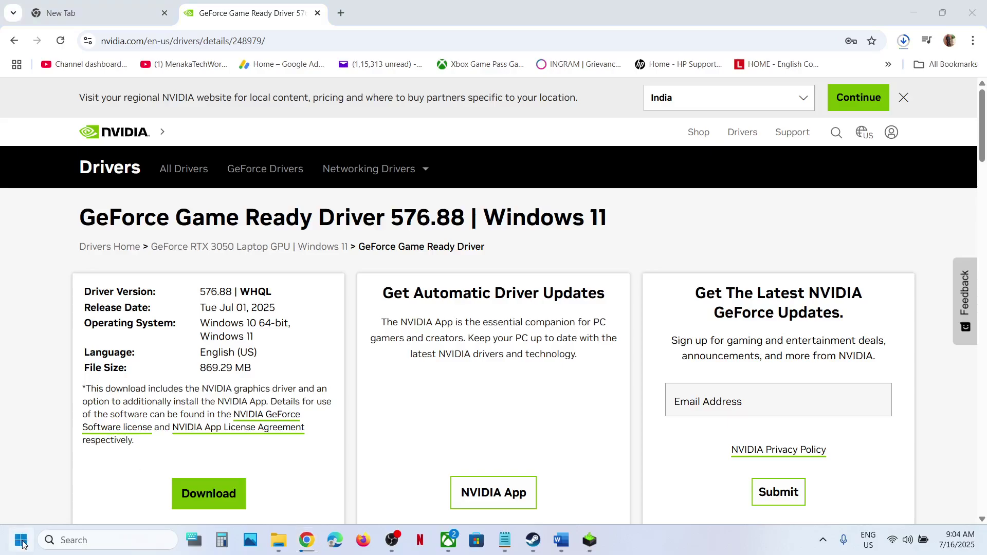
Step: Display the Windows power options that include Restart, and switch to Steam without restarting the computer
left_click(22, 540)
left_click(373, 495)
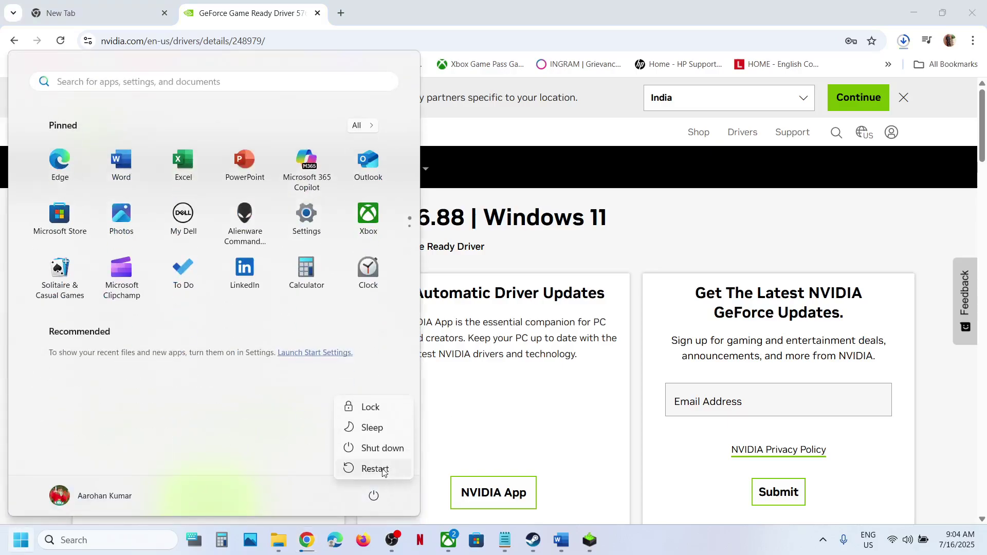
left_click(534, 540)
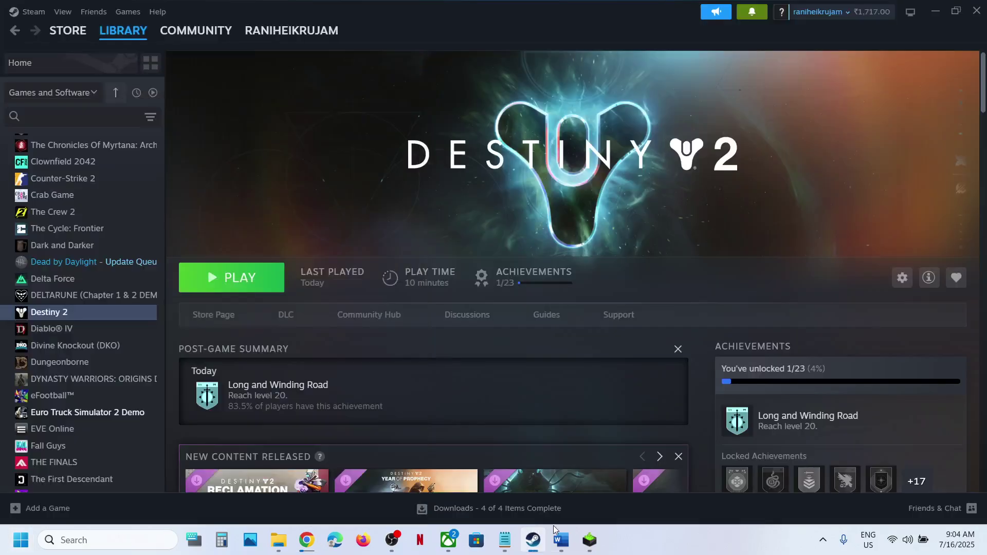
Step: Switch to the Word guide and examine Step 9's AMD support link and Step 10 on using the dedicated graphics card, highlighting both
left_click(565, 545)
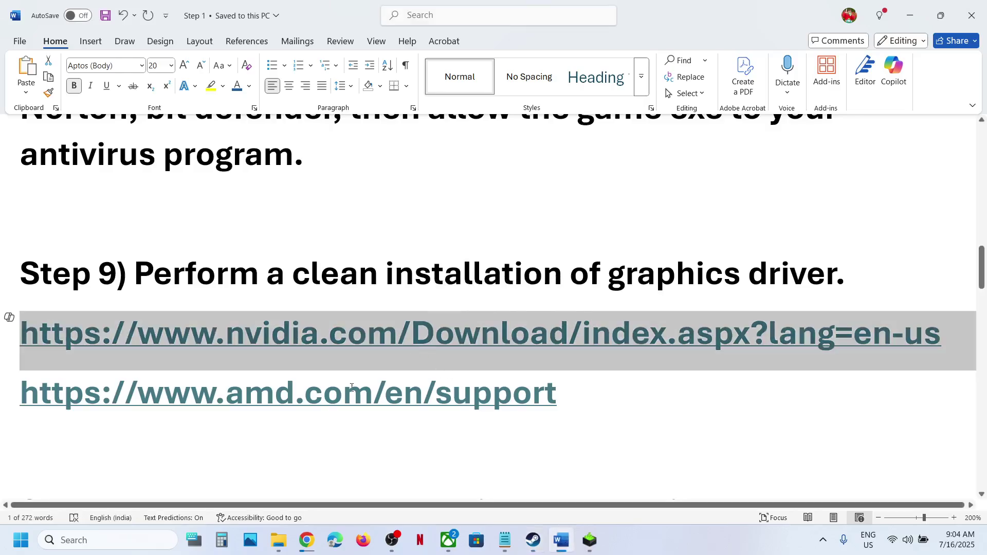
left_click_drag(191, 395, 503, 392)
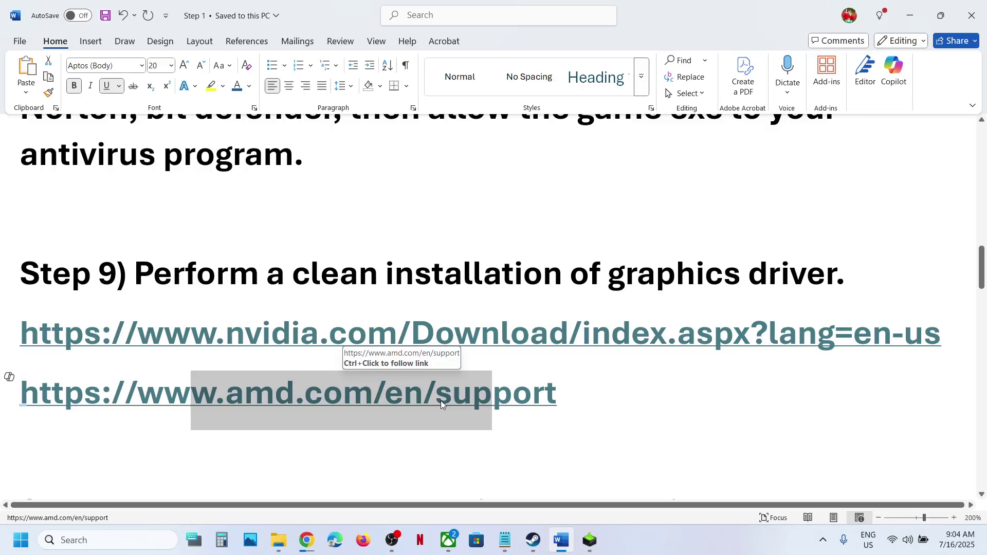
scroll(442, 402, "down", 3)
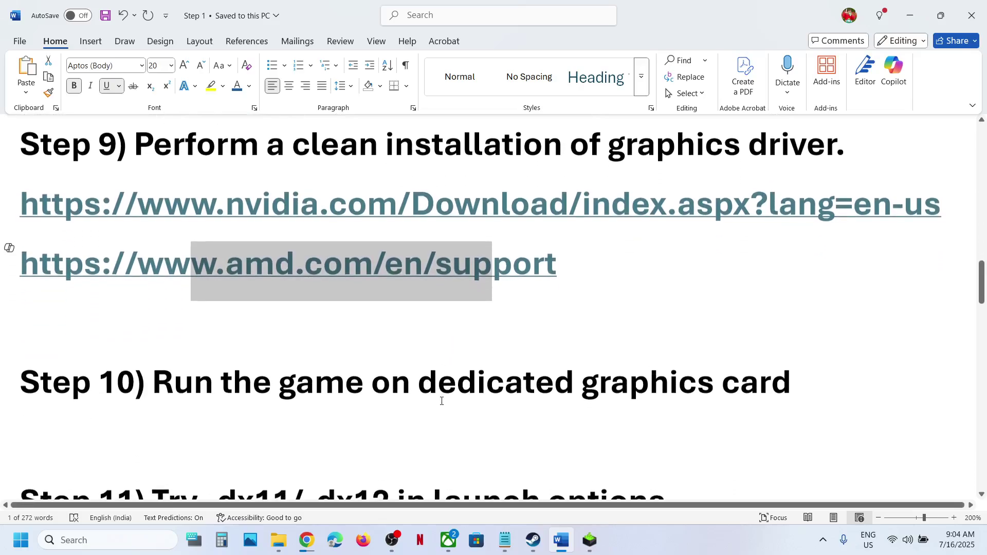
double_click(648, 378)
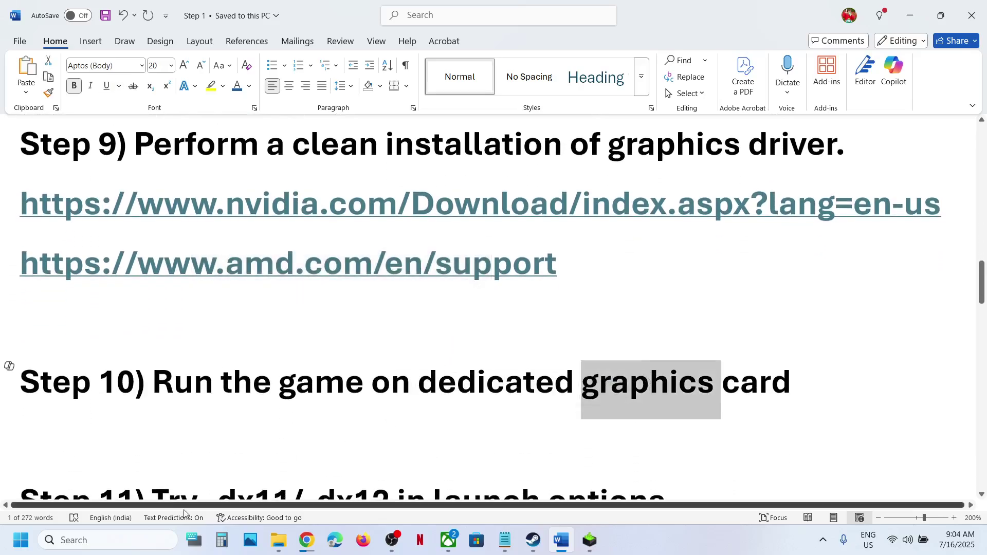
Step: Search Windows for "graphics settings" and open the Graphics settings page
left_click(119, 541)
type("graphics settings")
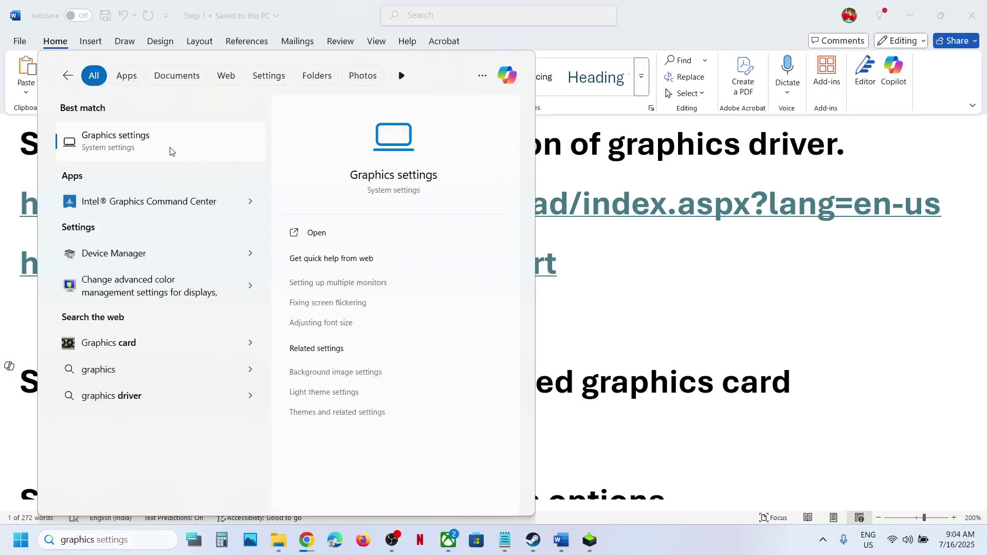
left_click(171, 150)
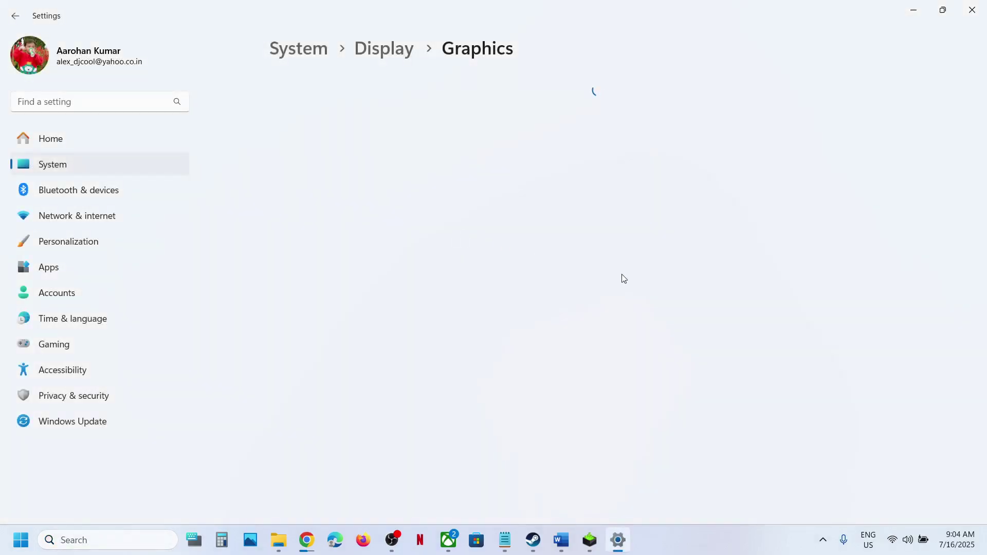
Step: Start adding a desktop app and browse to C:\Program Files (x86)\Steam\steamapps\common
left_click(736, 354)
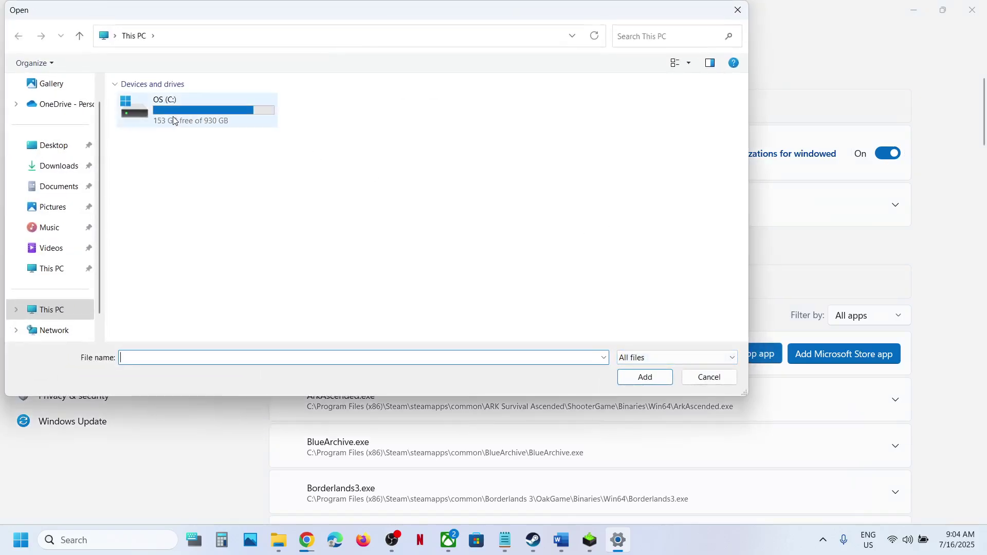
double_click(173, 122)
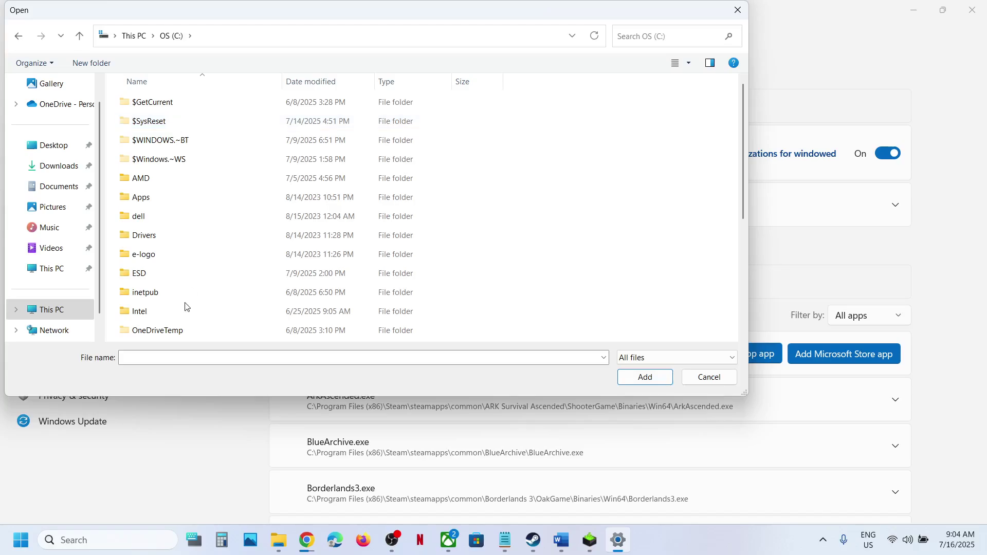
scroll(183, 306, "down", 2)
double_click(172, 277)
scroll(171, 281, "down", 3)
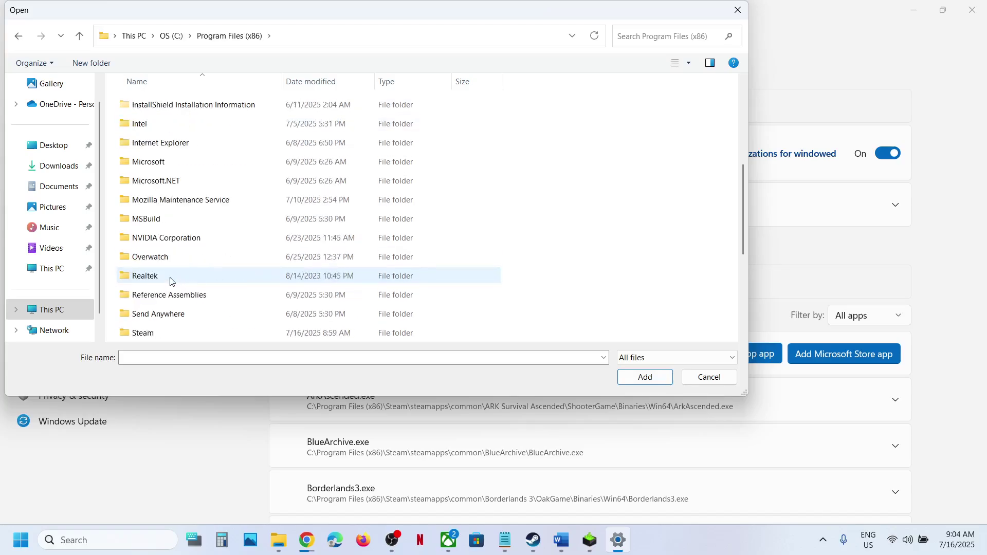
scroll(171, 265, "down", 2)
left_click(152, 217)
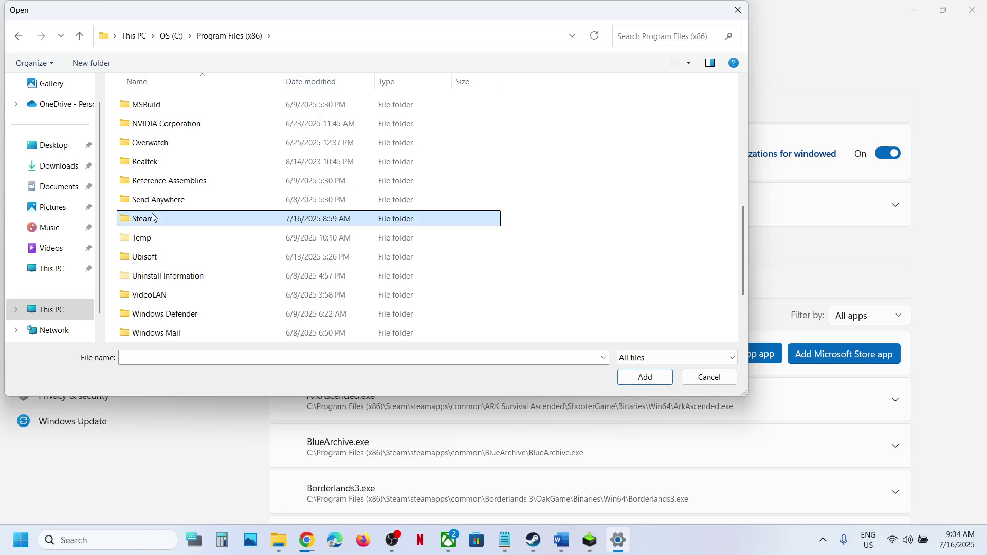
double_click(152, 217)
scroll(161, 248, "down", 1)
double_click(161, 257)
left_click(157, 101)
double_click(151, 103)
Step: Add the destiny2 application from the Destiny 2 folder to the graphics app list
left_click(155, 121)
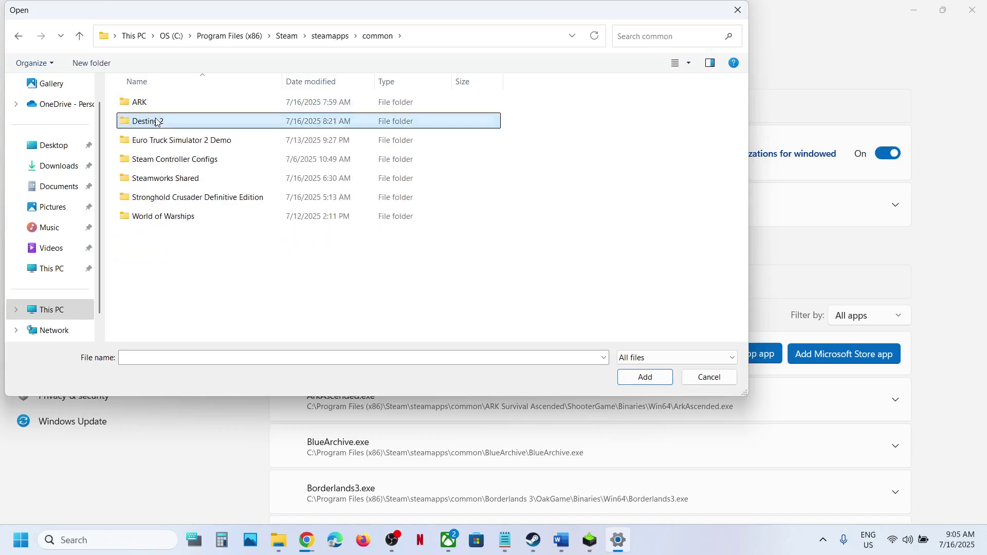
double_click(156, 122)
left_click(149, 160)
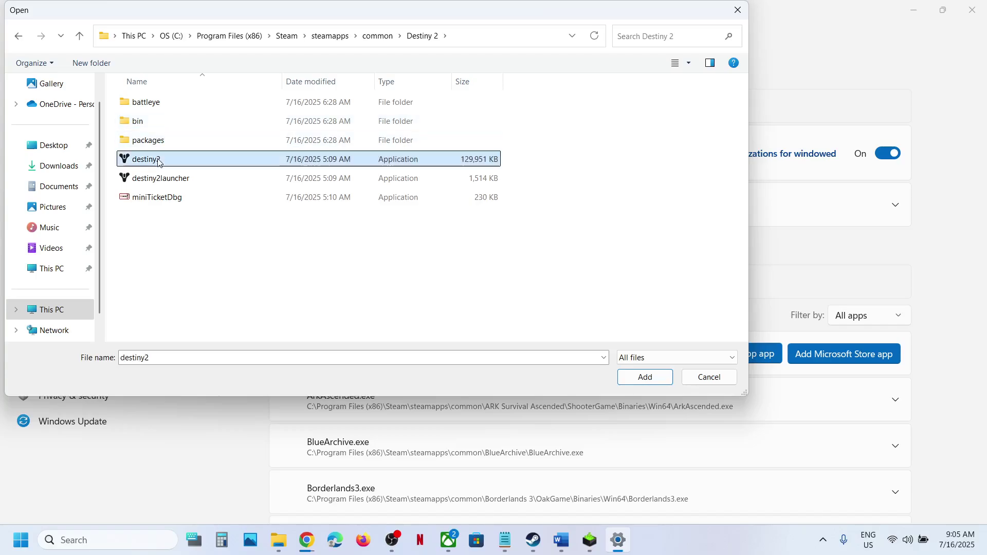
left_click(639, 379)
Step: Set the GPU preference for Destiny 2 to High Performance (NVIDIA GeForce RTX 3050 Laptop GPU)
scroll(434, 411, "down", 10)
scroll(435, 412, "down", 3)
scroll(435, 412, "up", 5)
left_click(483, 306)
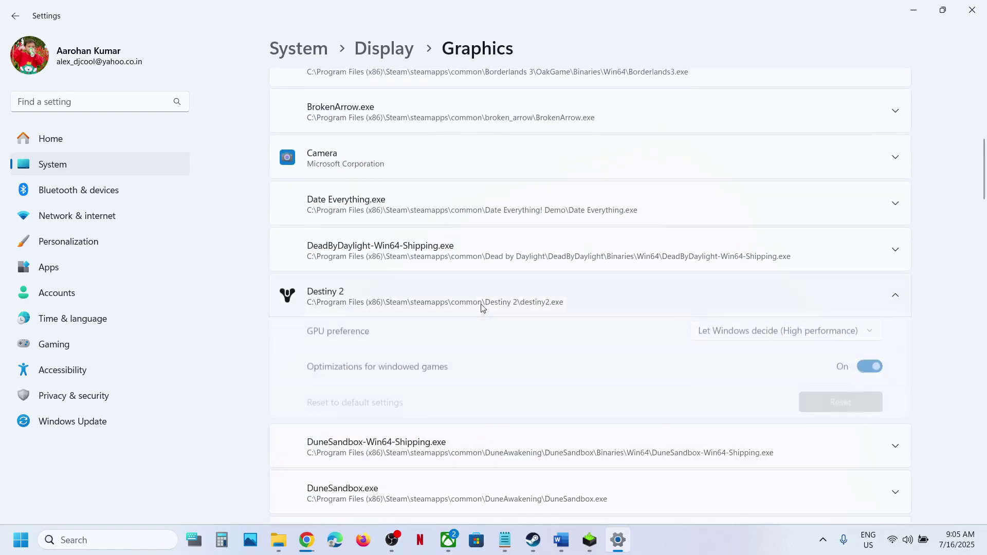
left_click(799, 342)
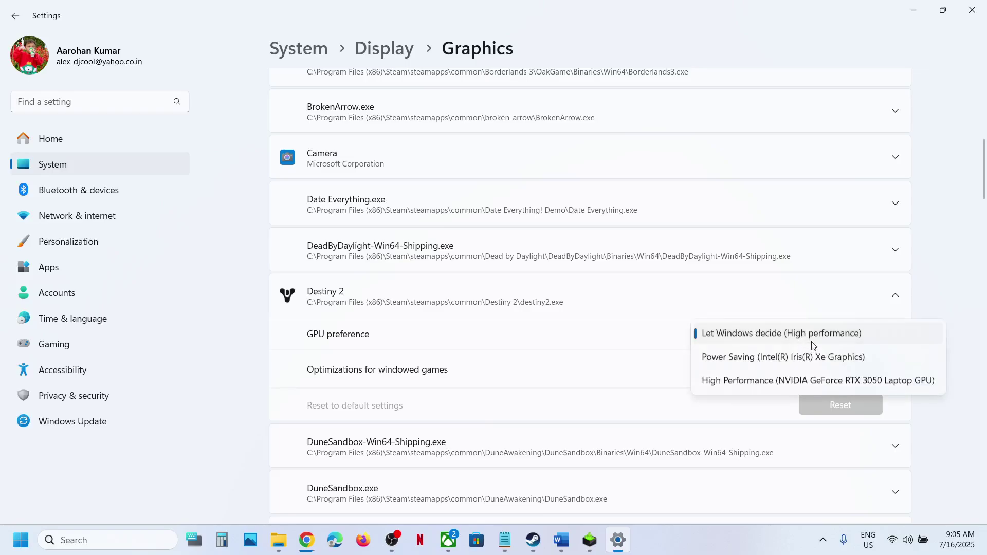
left_click(766, 382)
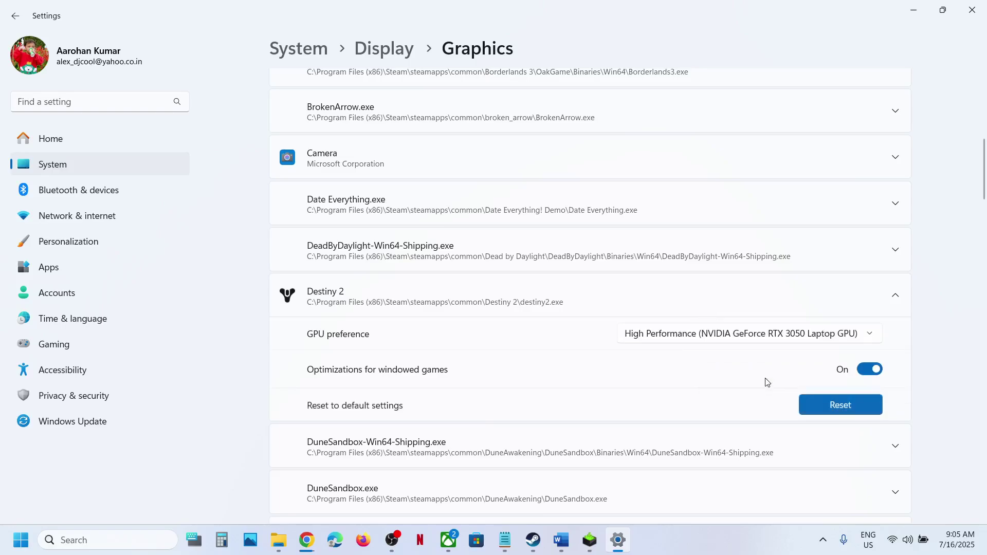
Step: Switch to the Word guide and examine Steps 10 and 11, highlighting "graphics card" and the -dx11/-dx12 launch options
left_click(559, 544)
left_click(458, 353)
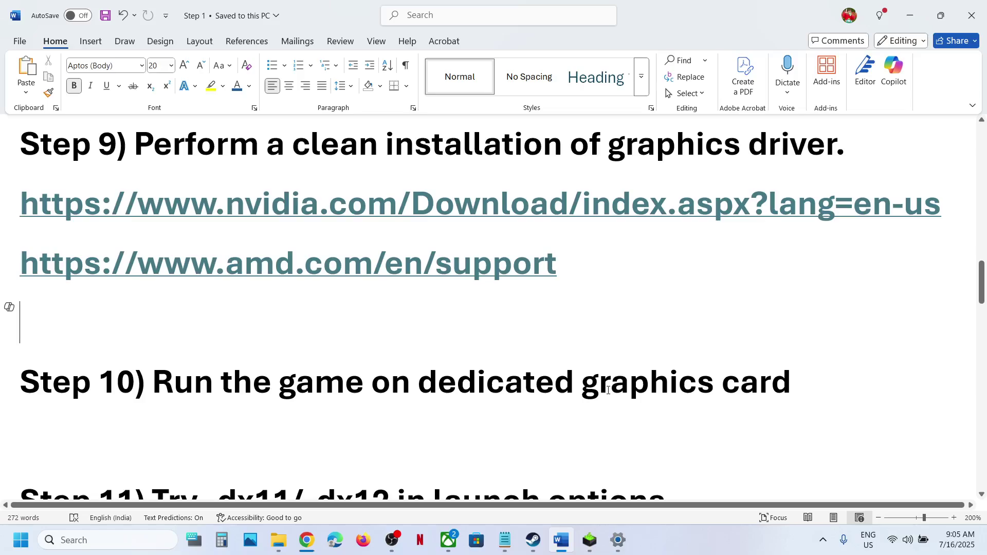
left_click_drag(583, 379, 792, 387)
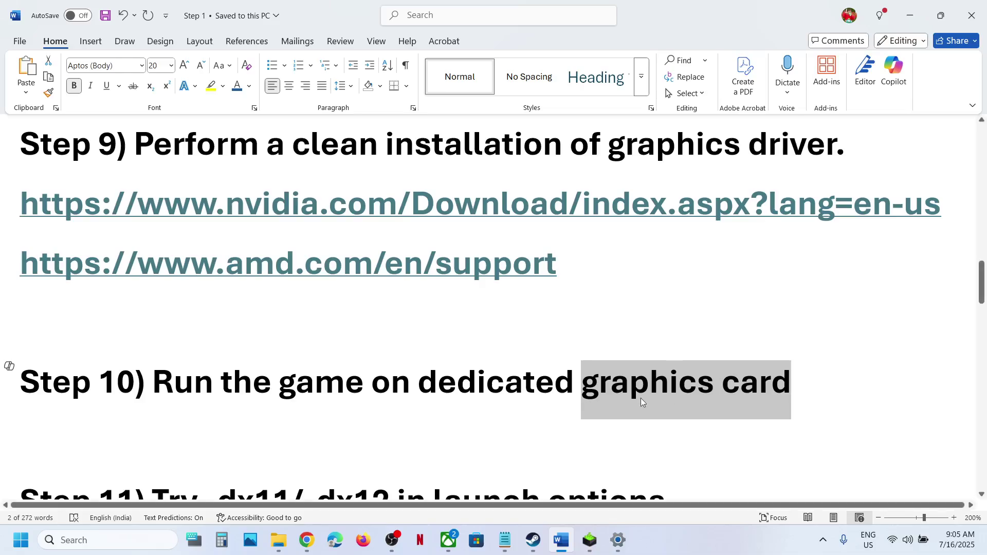
scroll(351, 412, "down", 3)
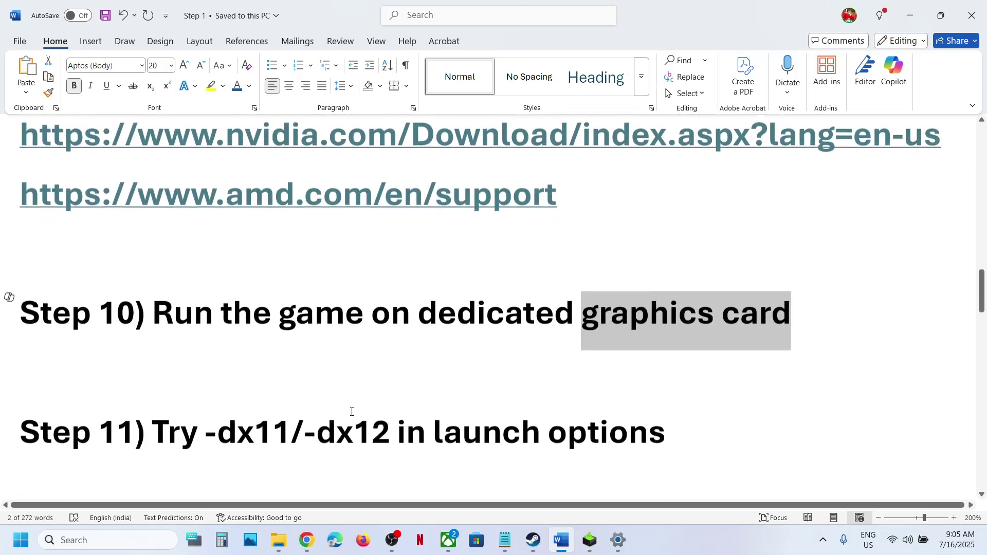
left_click_drag(216, 404, 463, 404)
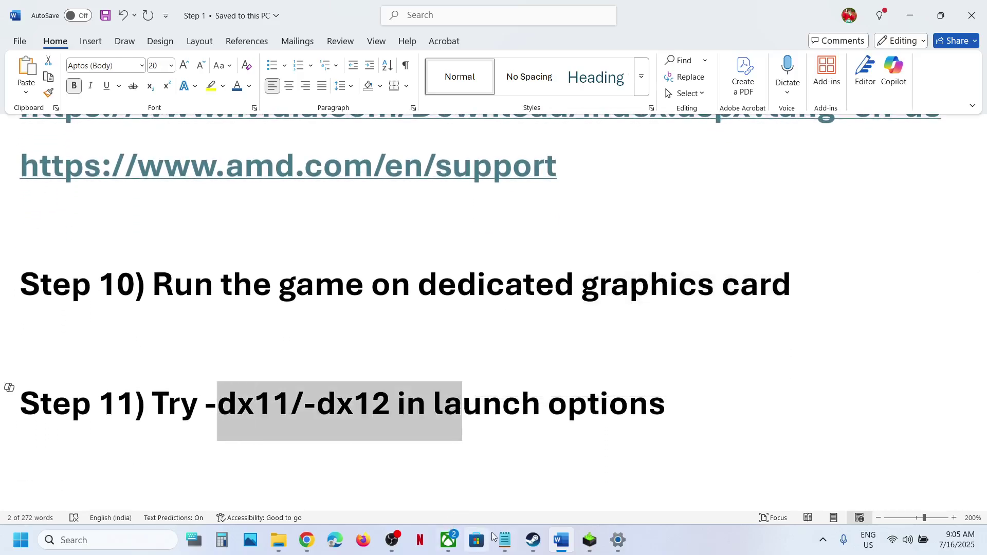
Step: Switch to Steam and set Destiny 2's launch options to -dx11 in the game's properties
left_click(533, 540)
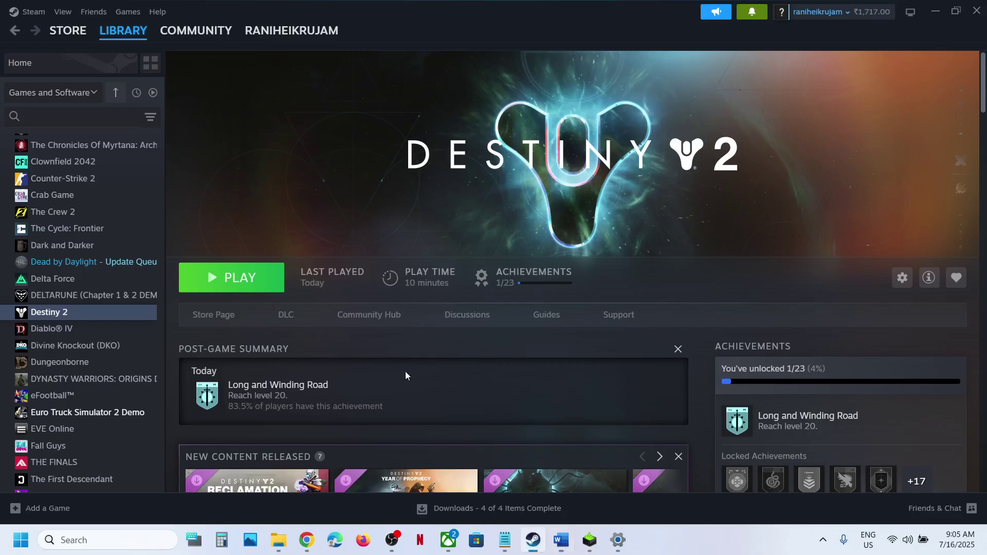
right_click(77, 313)
left_click(111, 412)
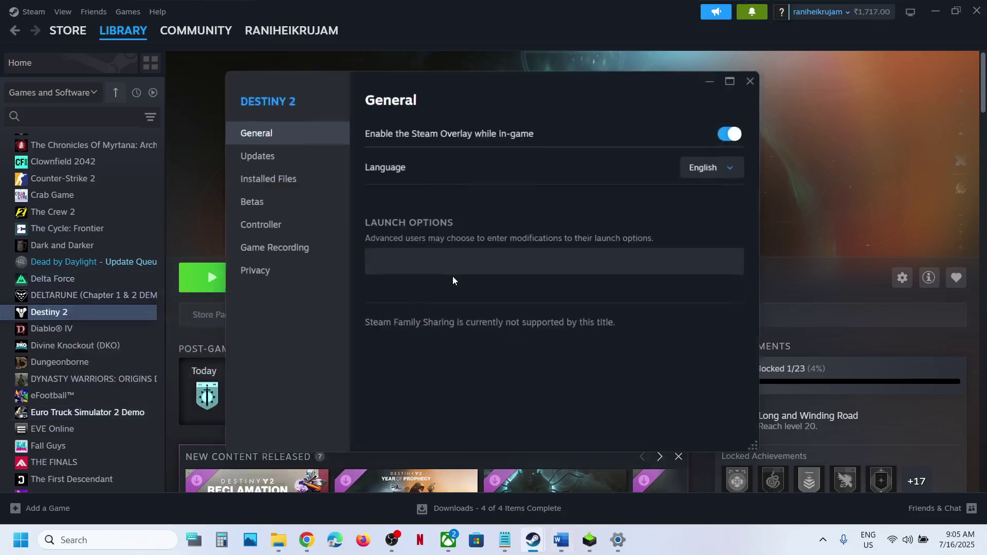
left_click(423, 270)
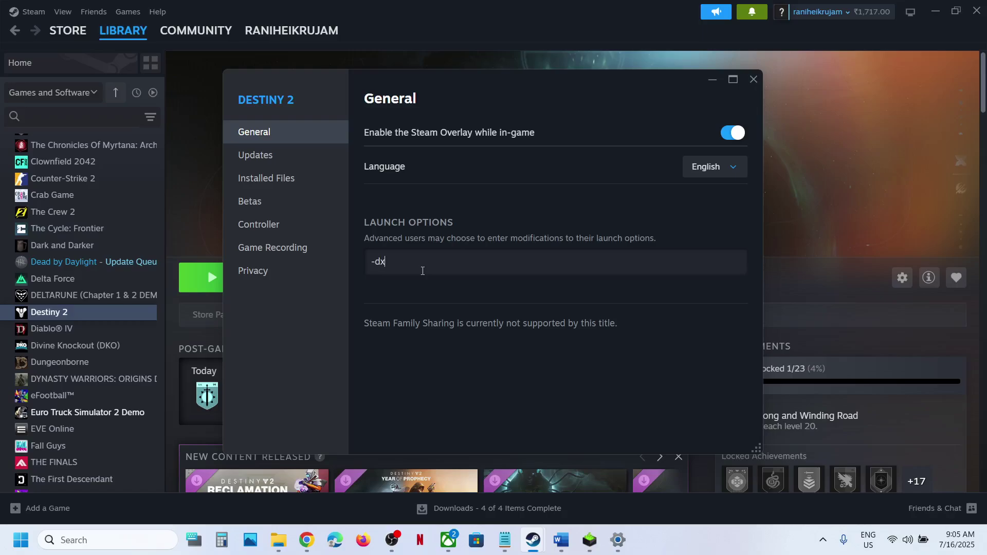
type("-dx11")
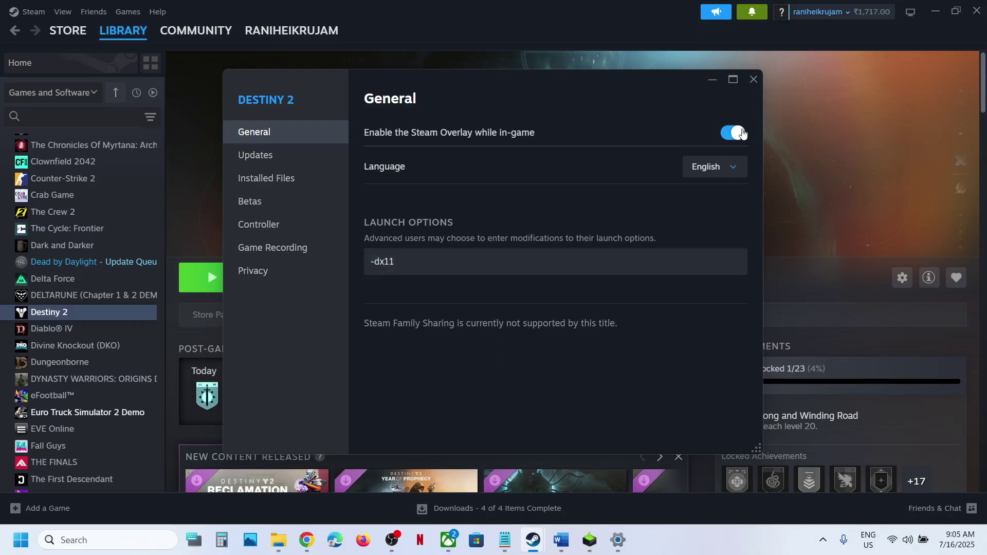
left_click(754, 79)
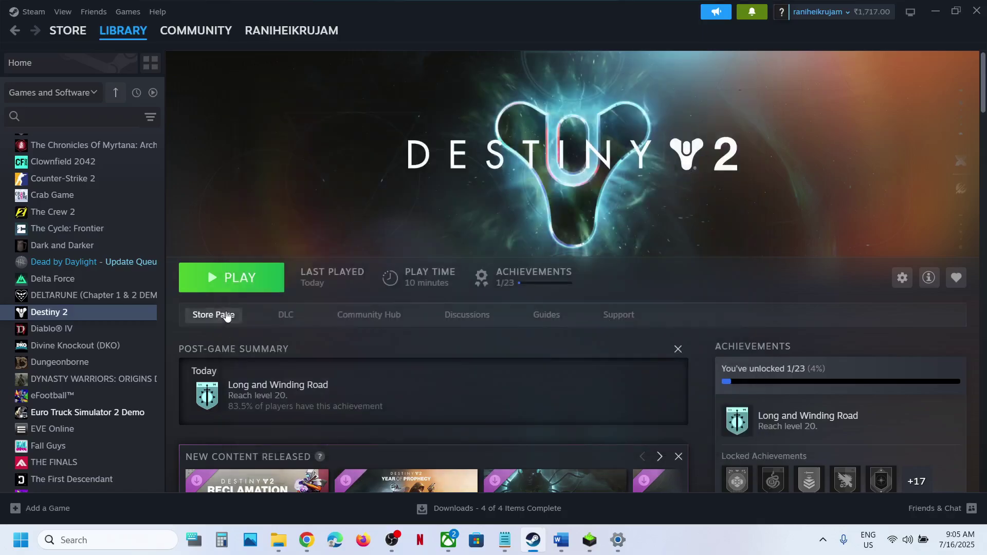
Step: Reopen Destiny 2's properties, clear the launch options completely, and close the properties
right_click(96, 316)
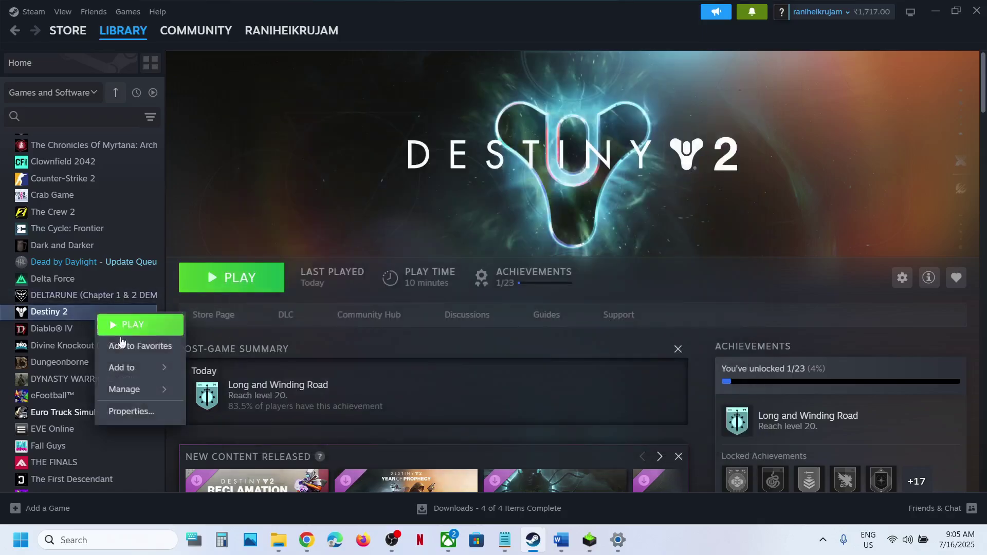
left_click(130, 410)
type("-")
left_click(441, 320)
left_click(439, 260)
key("ctrl+a")
key("BackSpace")
left_click(415, 313)
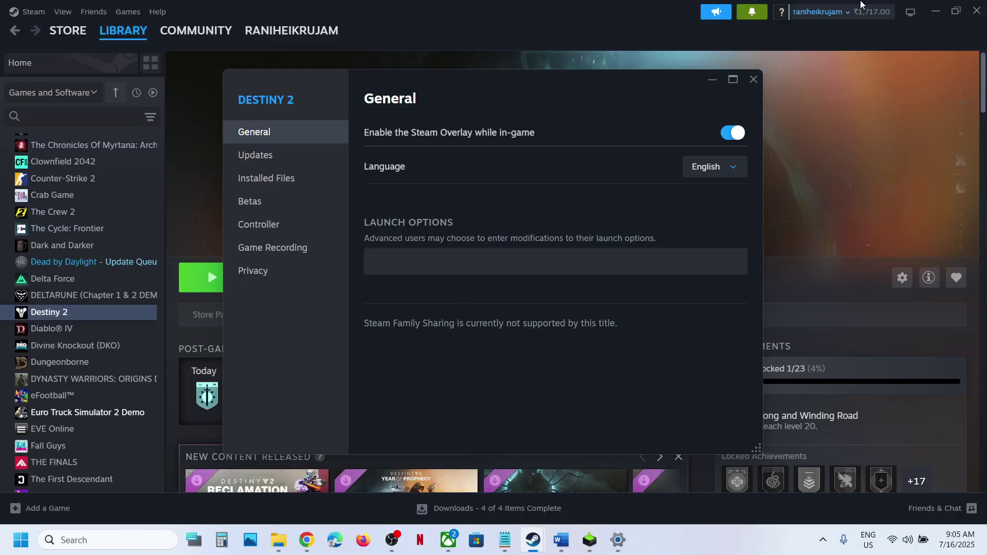
left_click(754, 79)
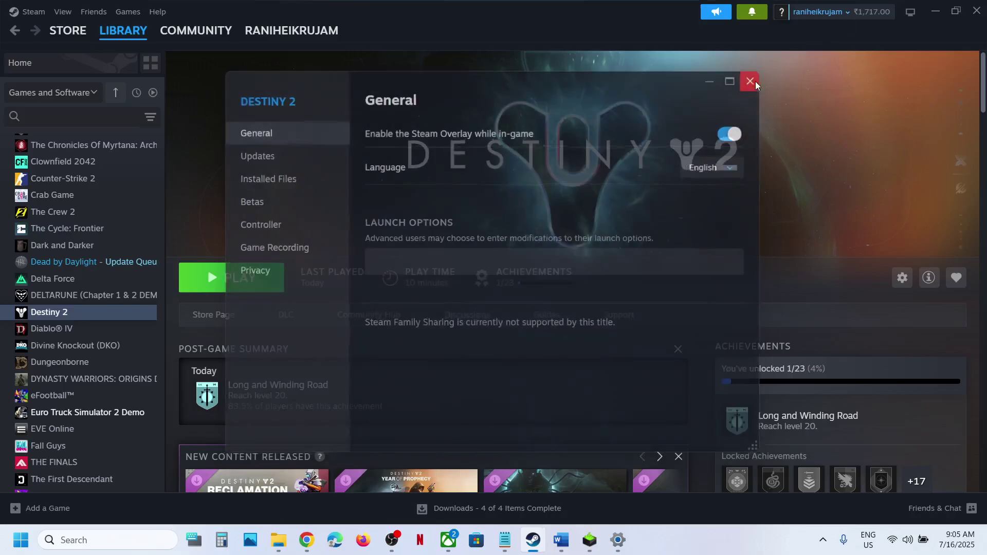
Step: Switch to the Word guide and examine Step 12, highlighting the advice on disconnecting external devices and disabling the Steam overlay
left_click(562, 540)
scroll(427, 328, "down", 5)
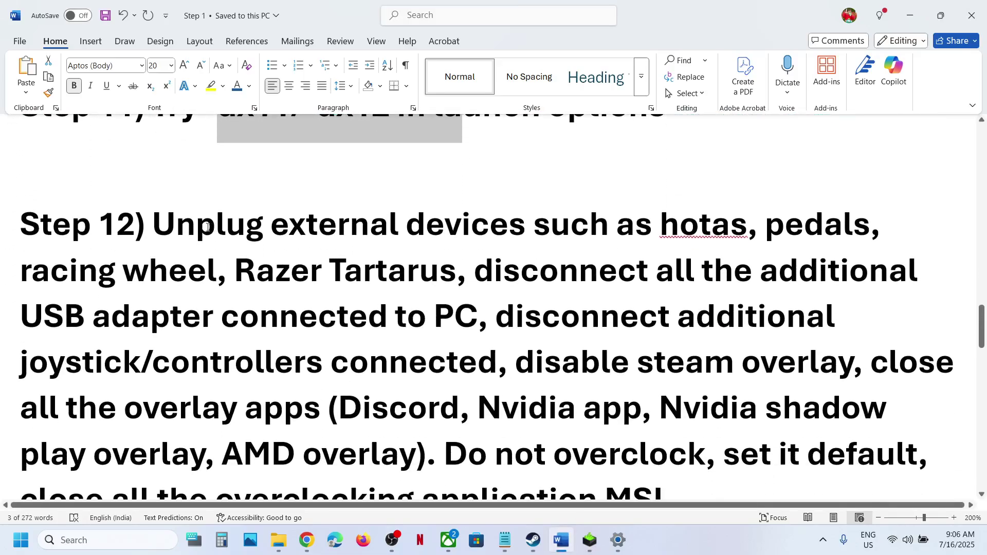
left_click_drag(172, 222, 490, 371)
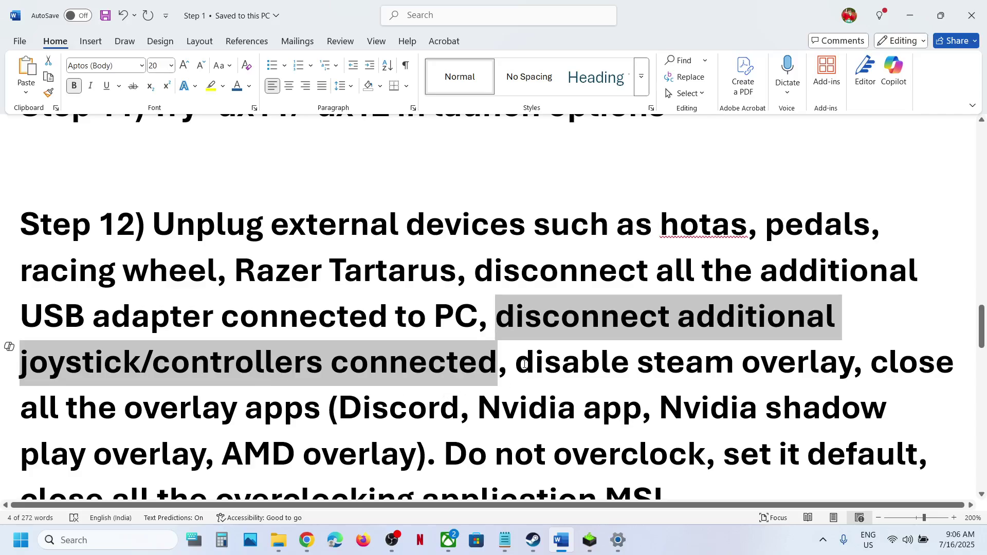
left_click_drag(524, 364, 846, 365)
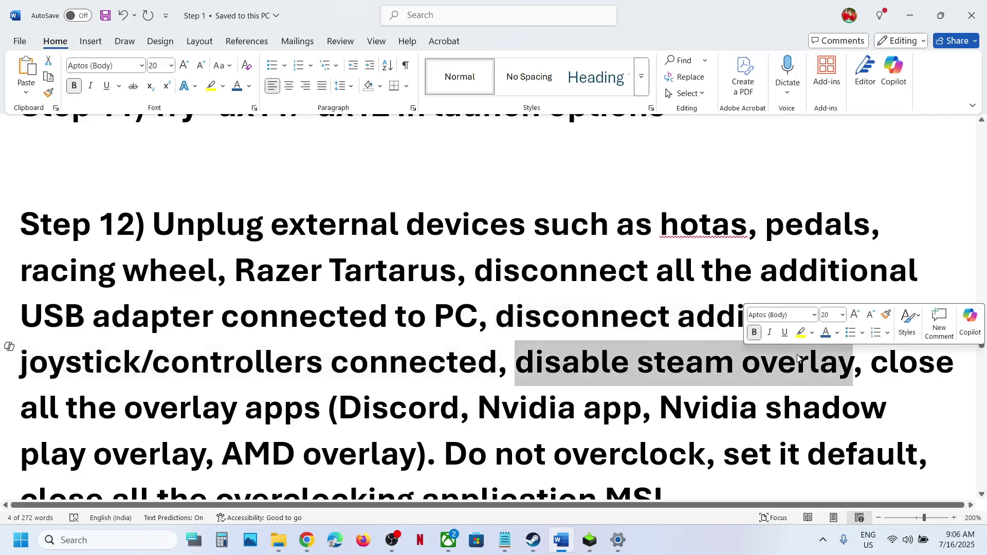
Step: Switch to Steam and turn off the Steam Overlay while in-game in Destiny 2's properties
left_click(534, 539)
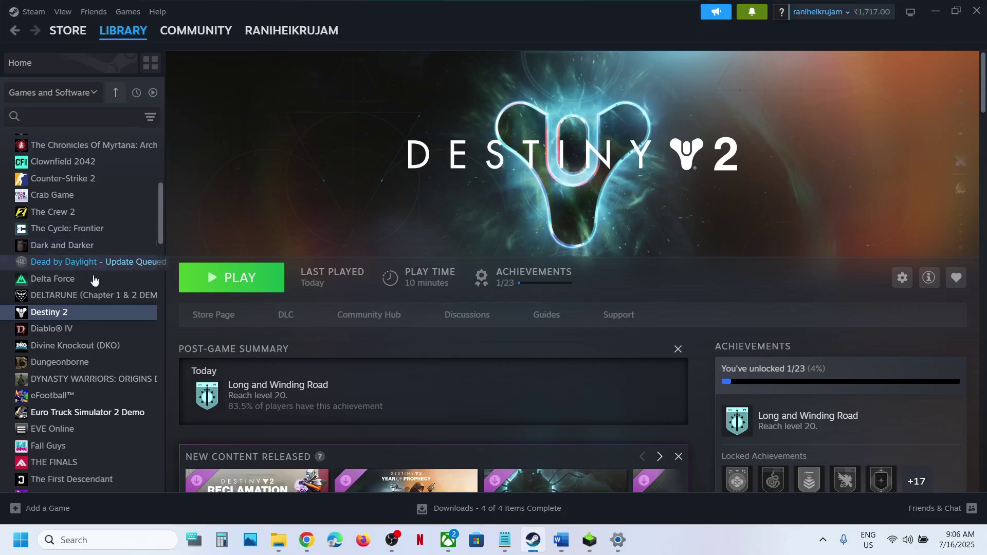
right_click(70, 315)
left_click(118, 412)
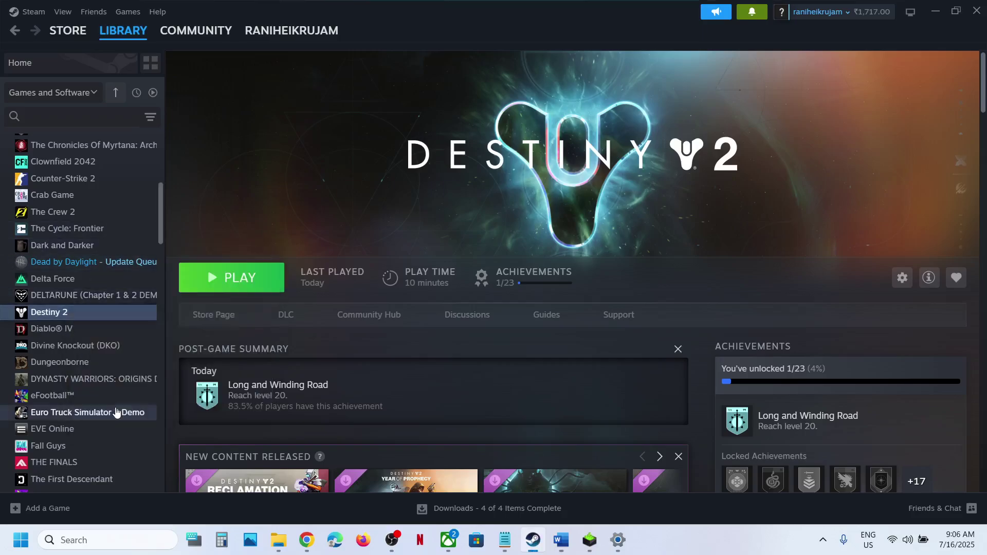
left_click(732, 133)
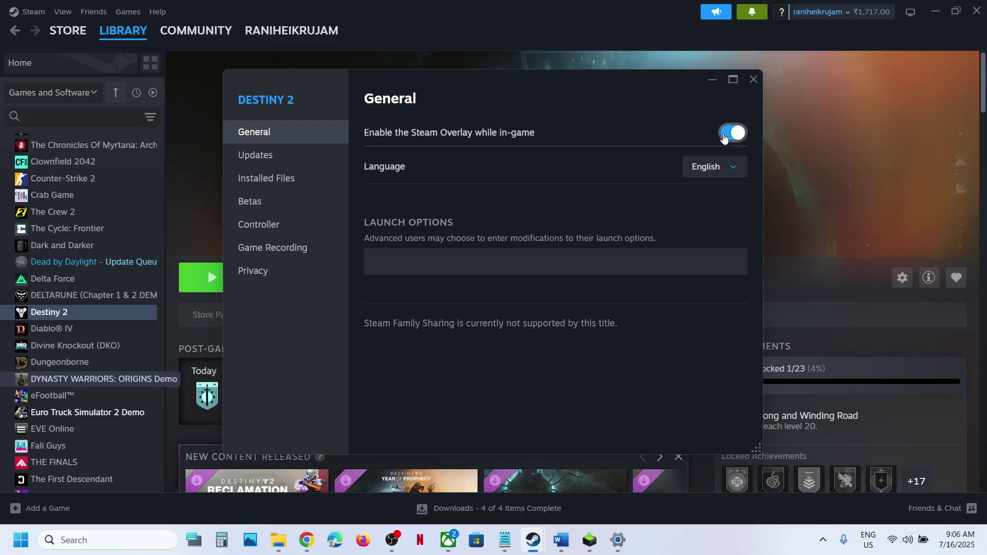
Step: Close Destiny 2's properties, switch to the Word guide, and examine Step 12's advice on closing overlay apps such as Discord and Nvidia app
left_click(753, 80)
left_click(561, 540)
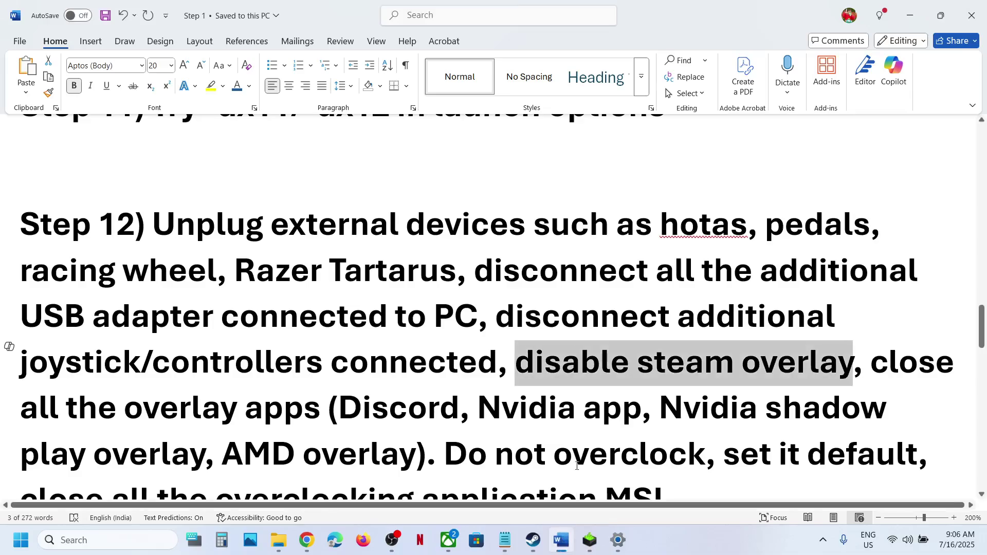
scroll(455, 430, "down", 2)
double_click(416, 309)
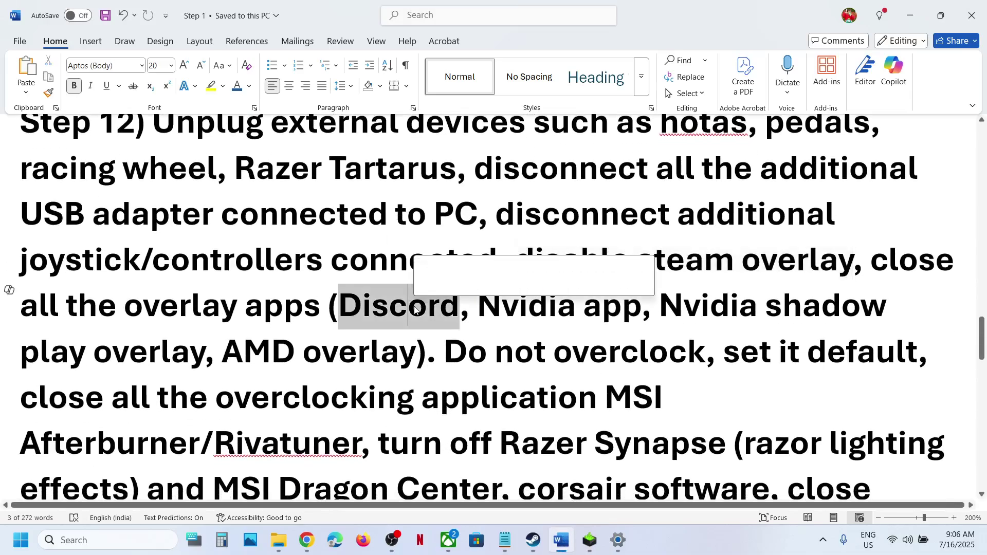
left_click_drag(480, 309, 619, 320)
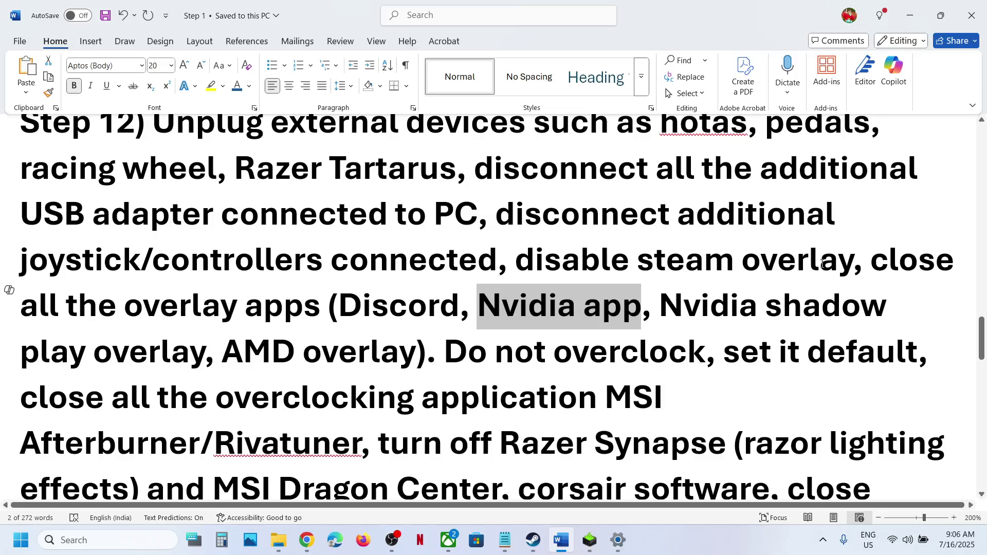
left_click_drag(877, 264, 324, 316)
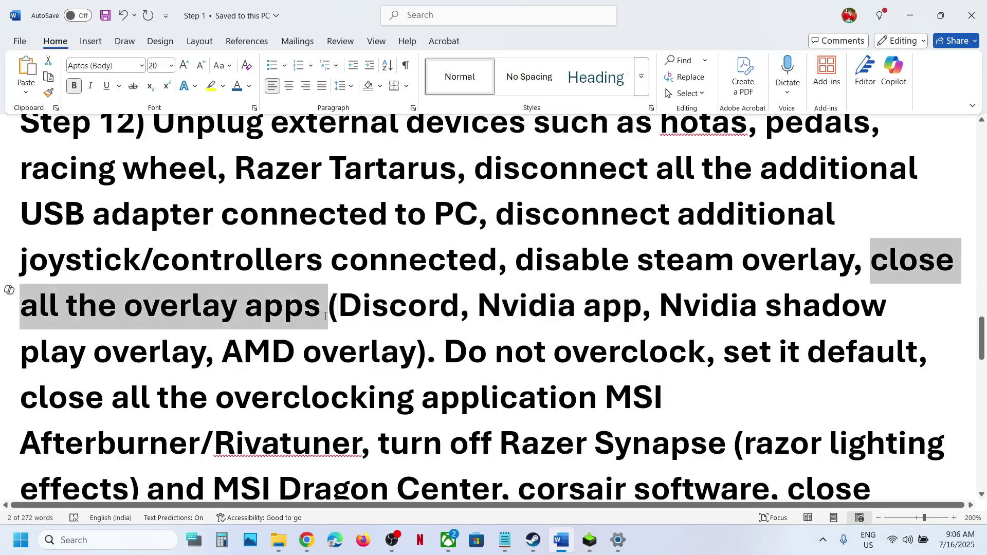
scroll(449, 225, "down", 3)
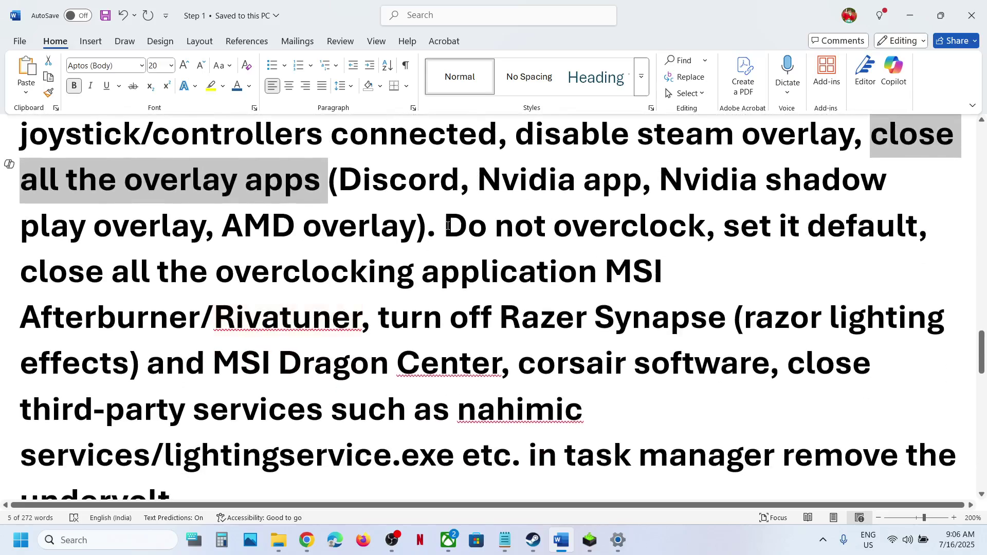
Step: Examine the rest of Step 12, highlighting the advice on overclocking, Razer Synapse, MSI Dragon Center, third-party services and removing the undervolt
left_click_drag(447, 227, 918, 226)
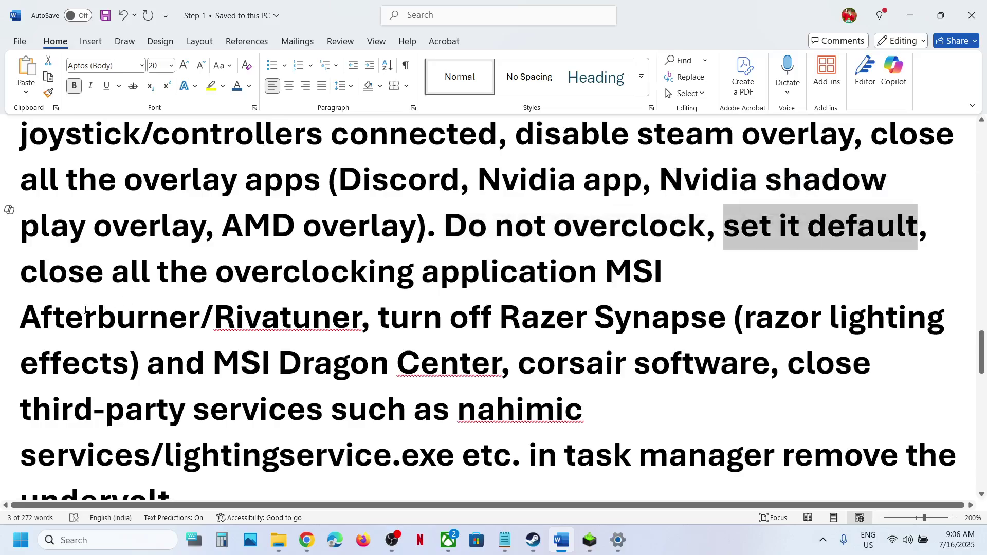
left_click_drag(50, 285, 314, 294)
left_click(314, 294)
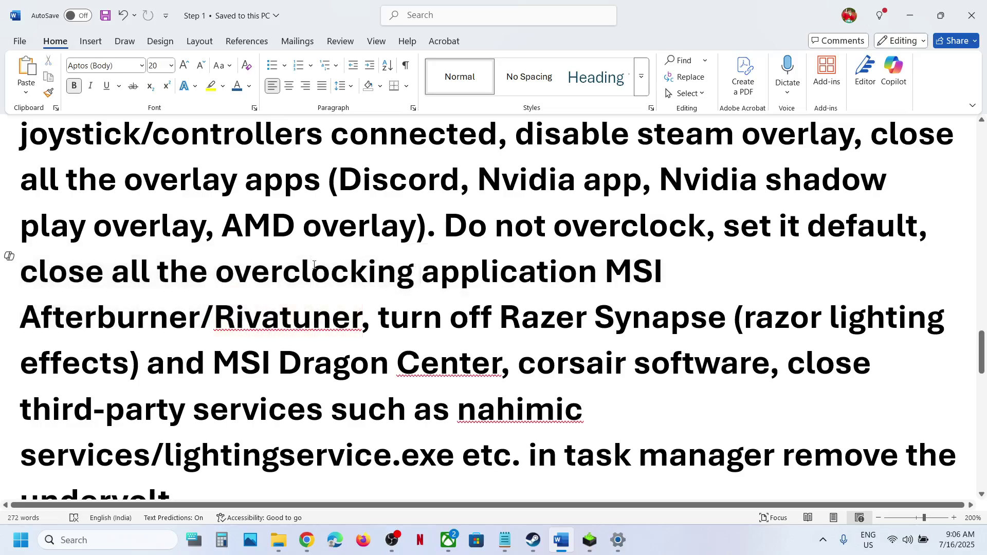
left_click_drag(241, 274, 439, 272)
left_click_drag(377, 322, 515, 491)
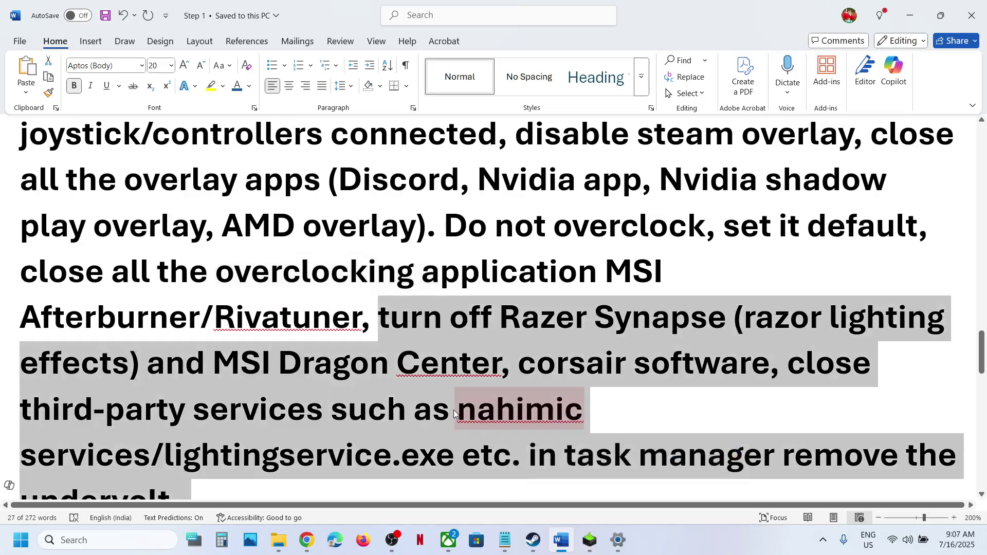
scroll(454, 414, "down", 2)
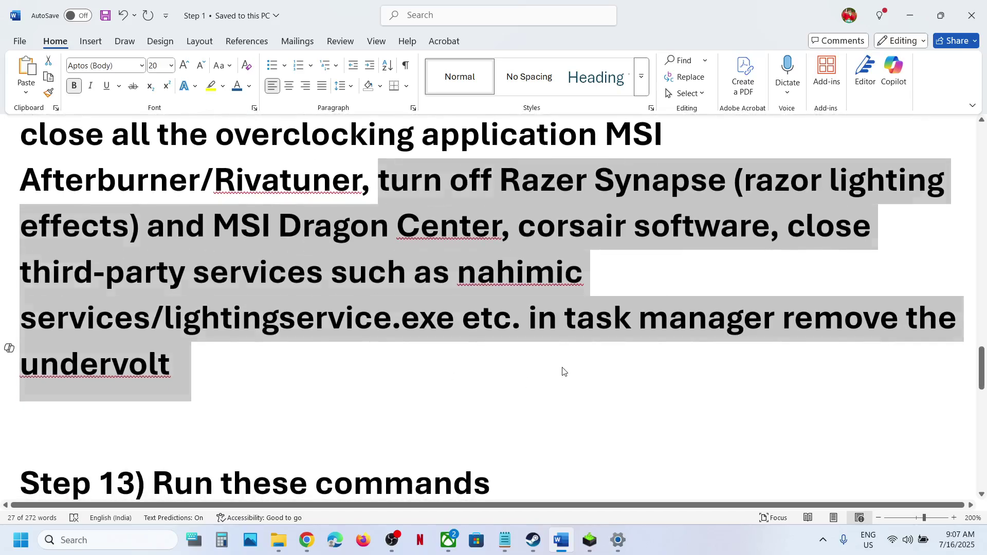
left_click(212, 403)
left_click_drag(175, 359, 784, 316)
scroll(233, 408, "down", 4)
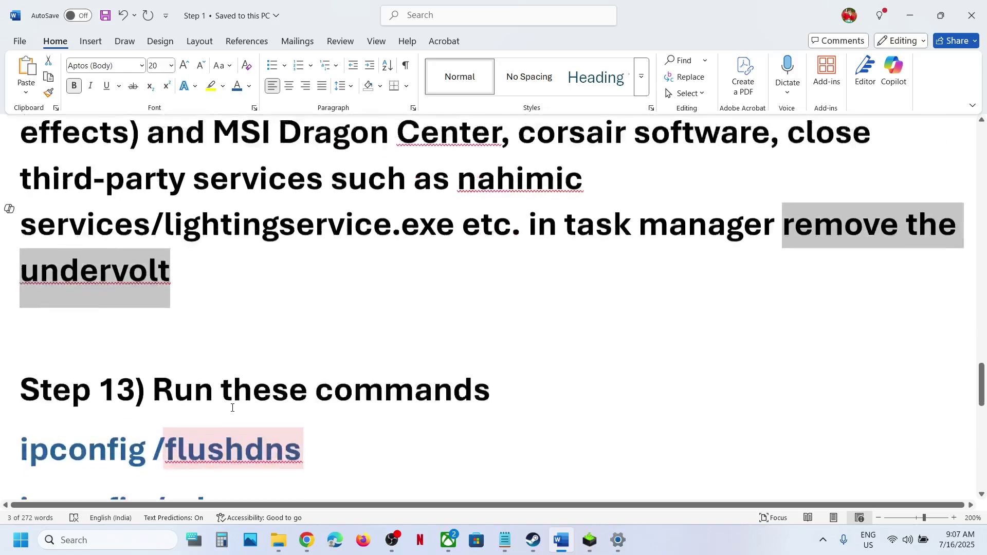
Step: Find Command Prompt with the Windows search for cmd, run it as administrator, and move its window aside
left_click(136, 541)
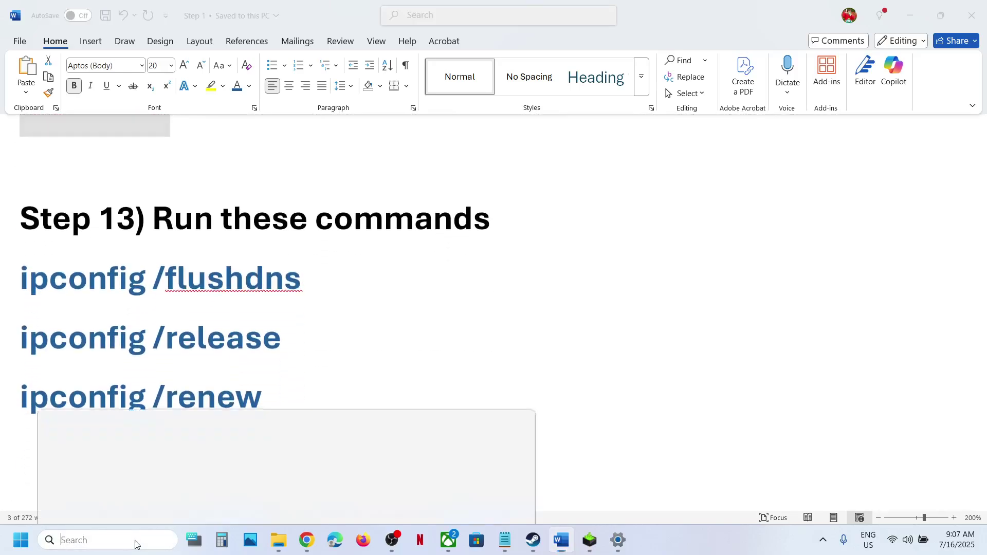
type("cmd")
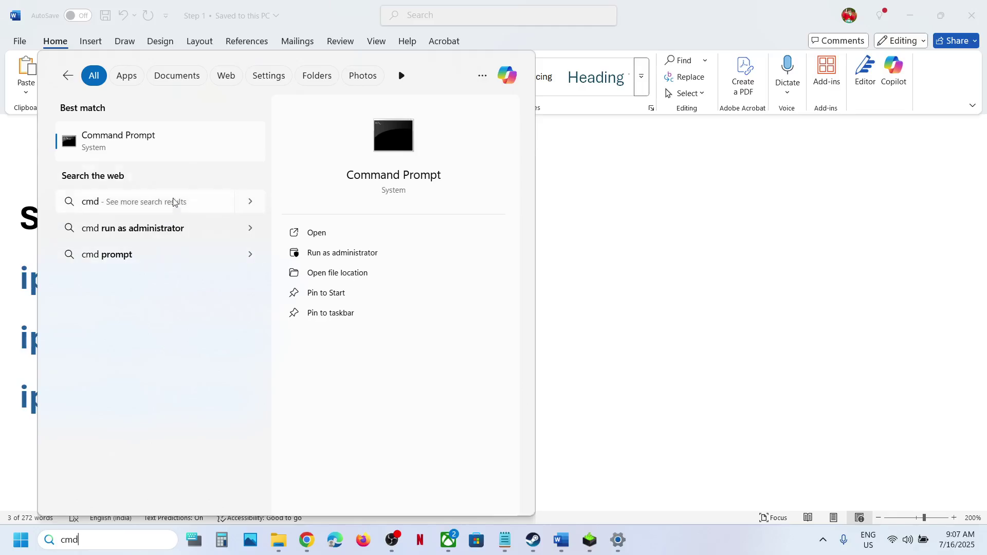
right_click(146, 150)
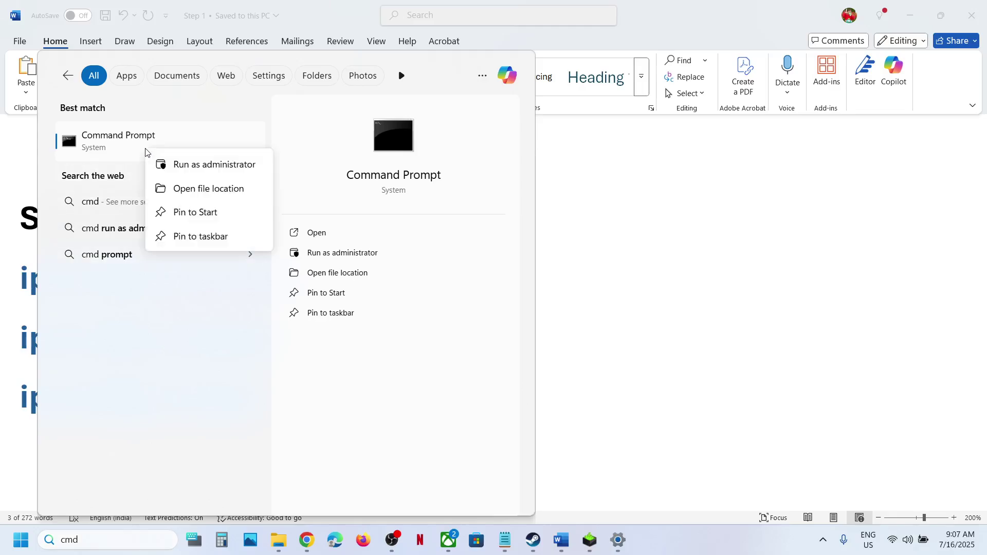
left_click(224, 165)
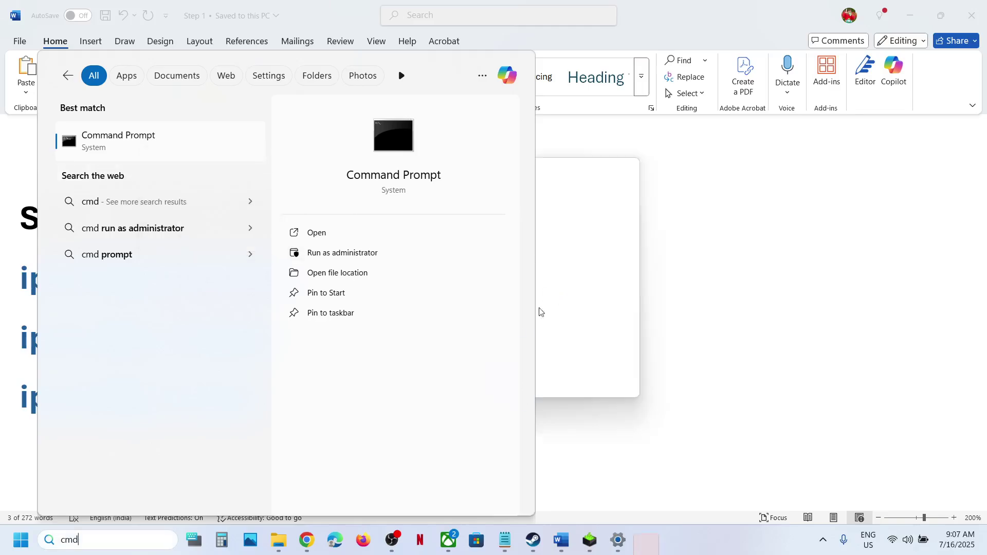
left_click(440, 373)
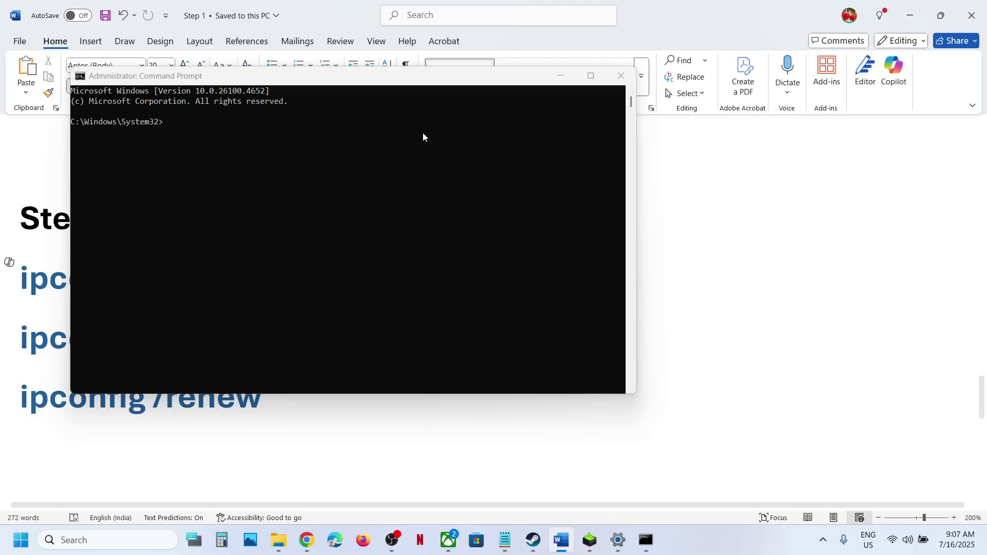
left_click_drag(374, 79, 652, 141)
Step: Copy ipconfig /flushdns from Step 13 of the Word guide and run it in Command Prompt
left_click(304, 282)
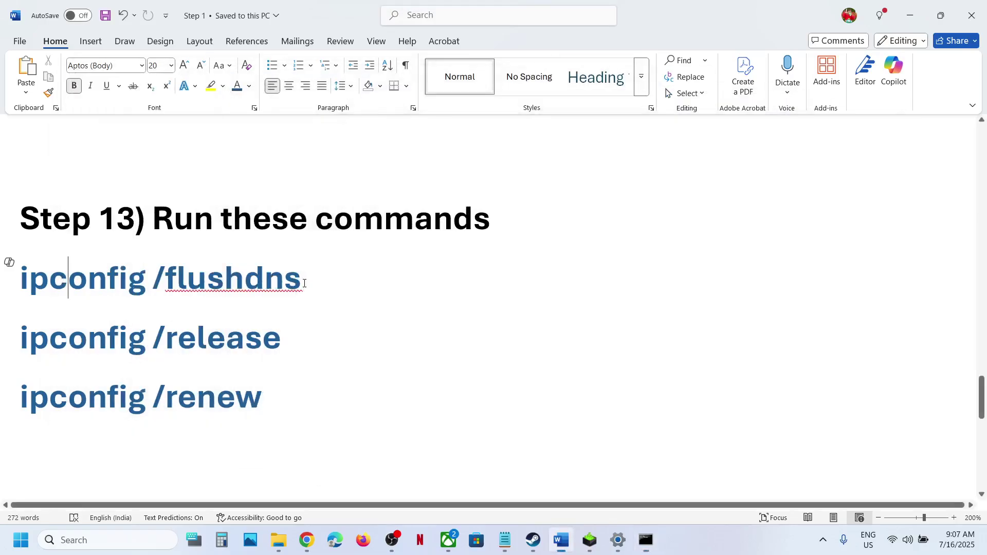
left_click_drag(309, 280, 59, 280)
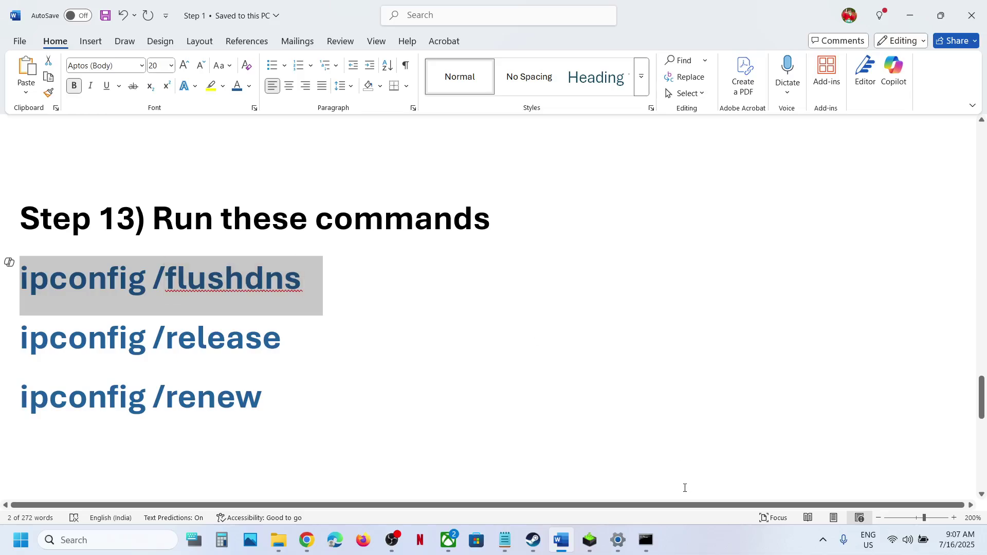
left_click(646, 540)
type("ipconfig /flushdns")
key("Return")
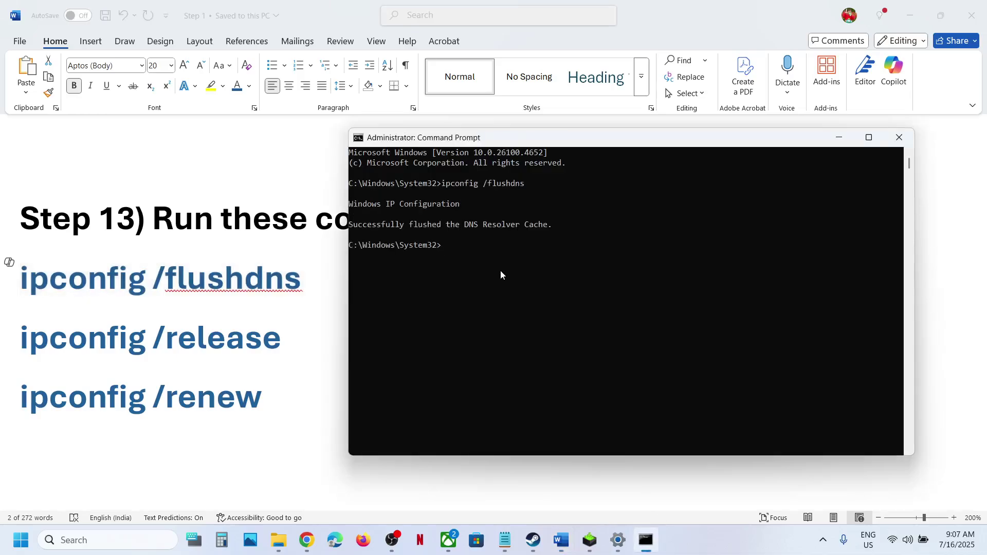
Step: Copy ipconfig /release from the Word guide and run it in Command Prompt
key("alt+Tab")
left_click_drag(283, 337, 41, 330)
key("alt+Tab")
type("ipconfig /release")
key("Return")
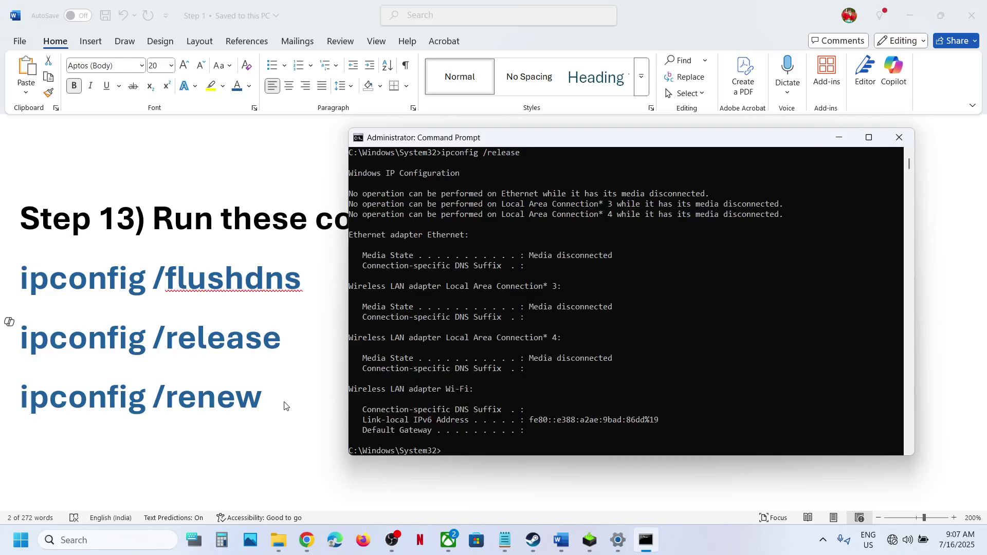
Step: Copy ipconfig /renew from the Word guide, run it in Command Prompt, and close the Command Prompt window
key("alt+Tab")
left_click_drag(269, 401, 33, 409)
key("super+c")
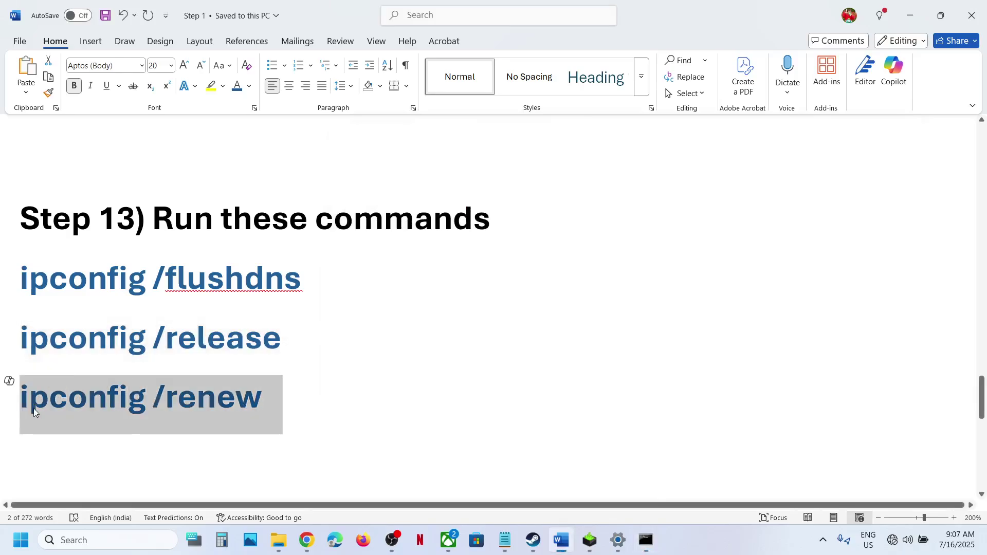
left_click(646, 541)
right_click(517, 314)
key("Return")
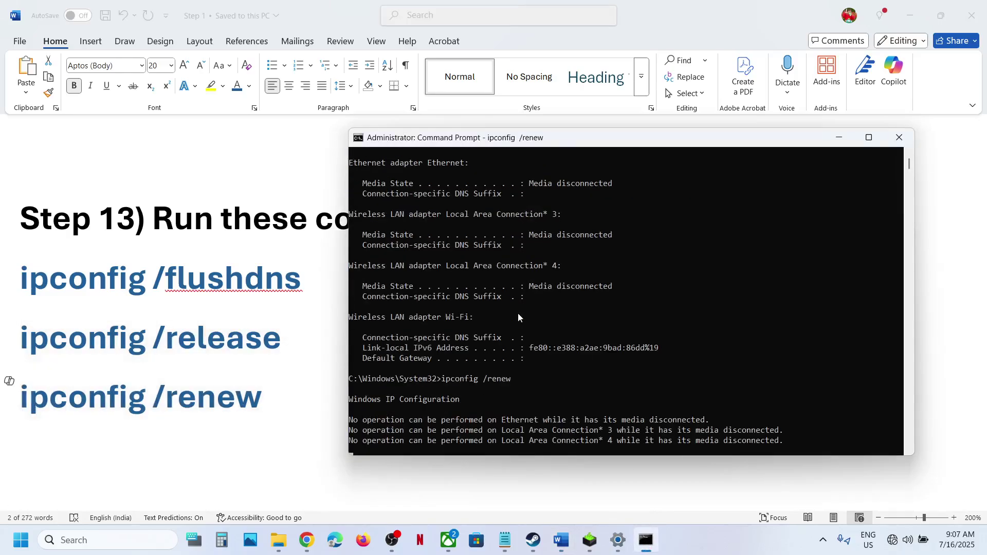
left_click(909, 146)
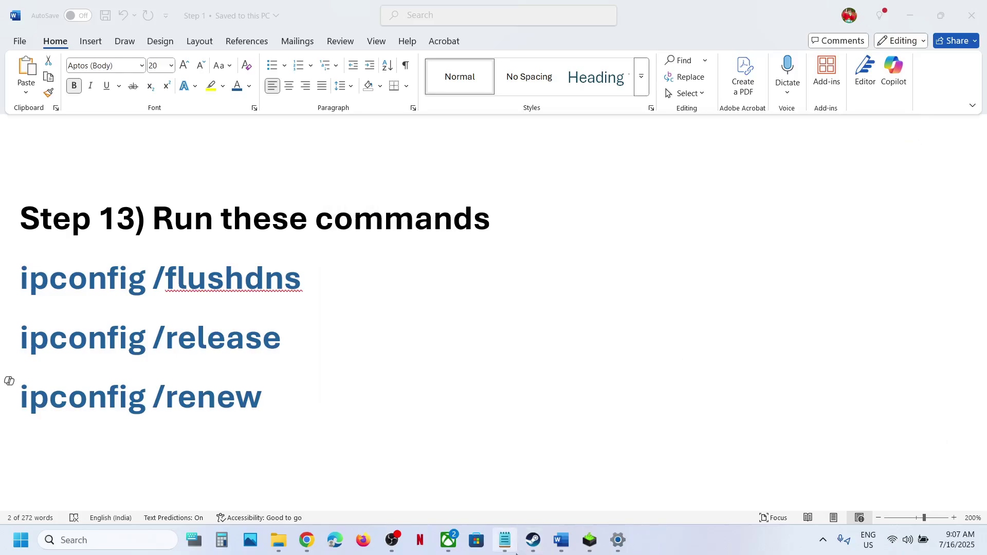
Step: Switch to Steam, bring up the Windows power options to view Restart, and dismiss them without choosing one
left_click(533, 542)
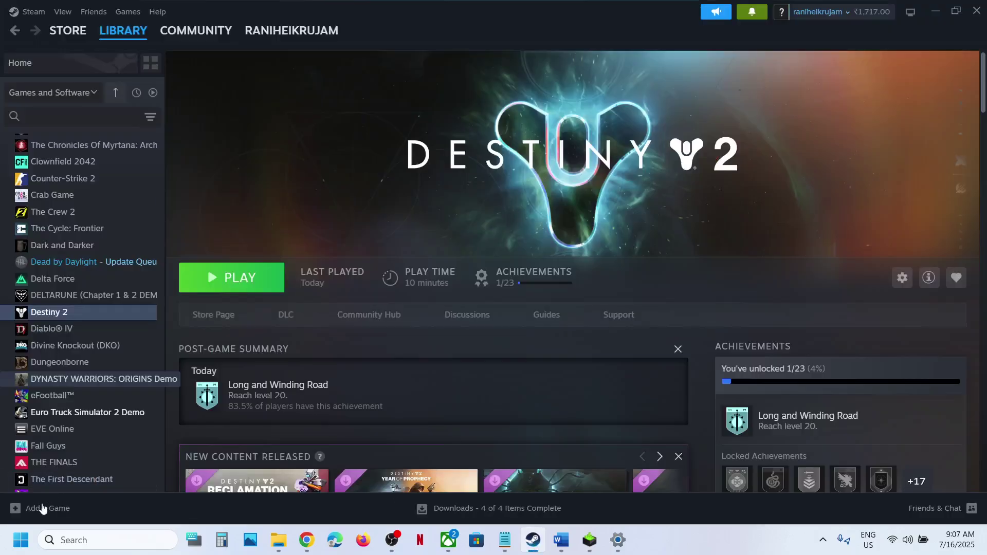
left_click(29, 544)
left_click(383, 497)
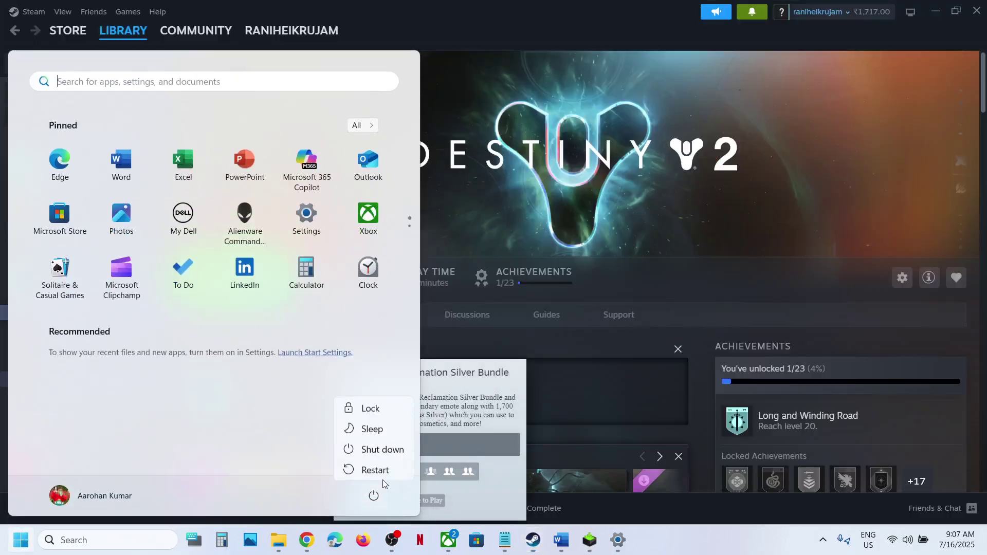
left_click(670, 157)
left_click(670, 158)
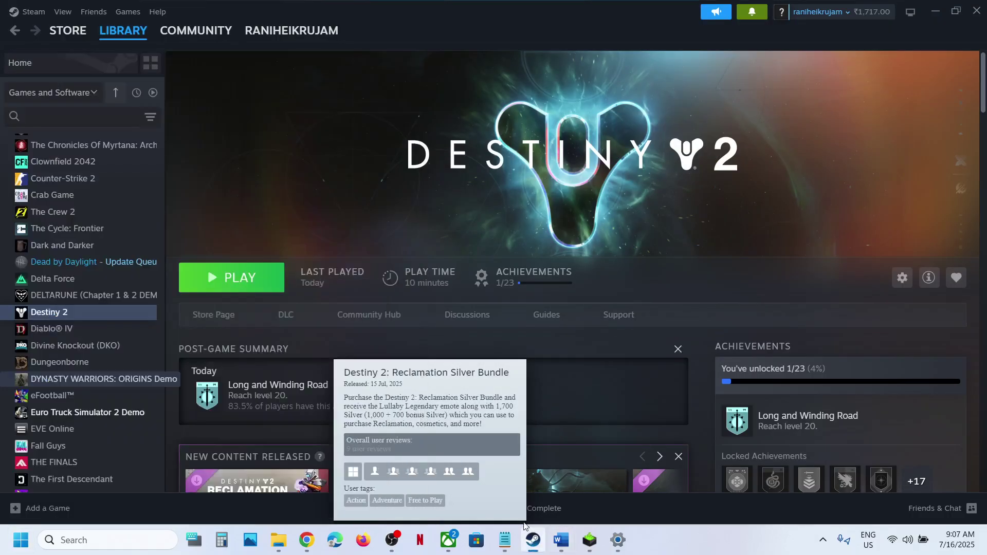
Step: Review Step 14 in the Word guide, switch to Settings, and check for updates in Windows Update
left_click(562, 540)
scroll(381, 300, "down", 3)
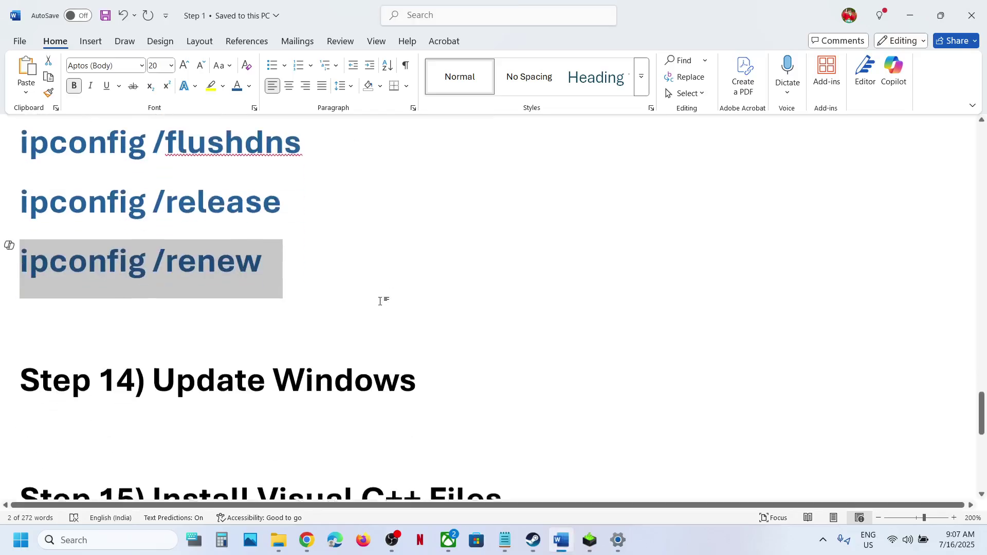
scroll(381, 301, "up", 1)
left_click_drag(154, 400, 393, 400)
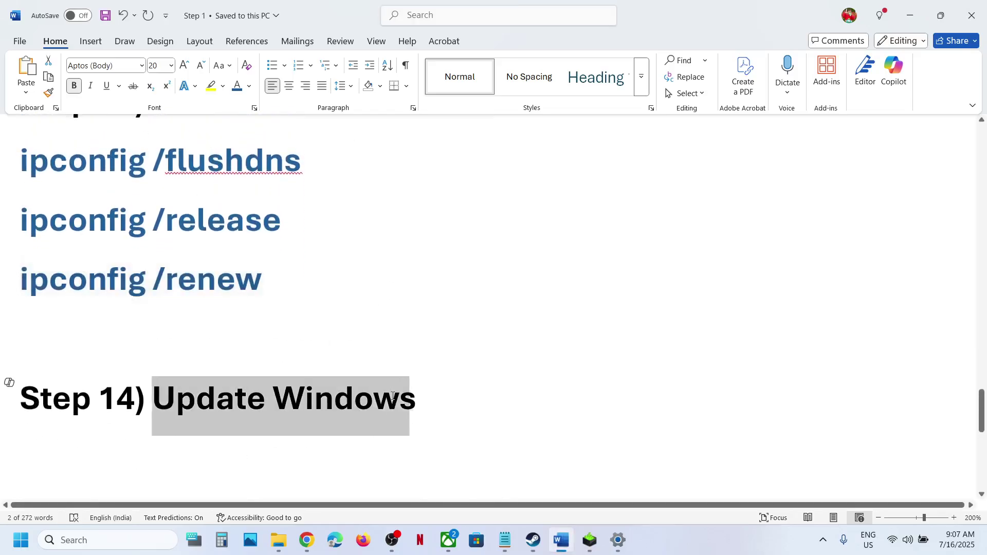
key("alt+Tab")
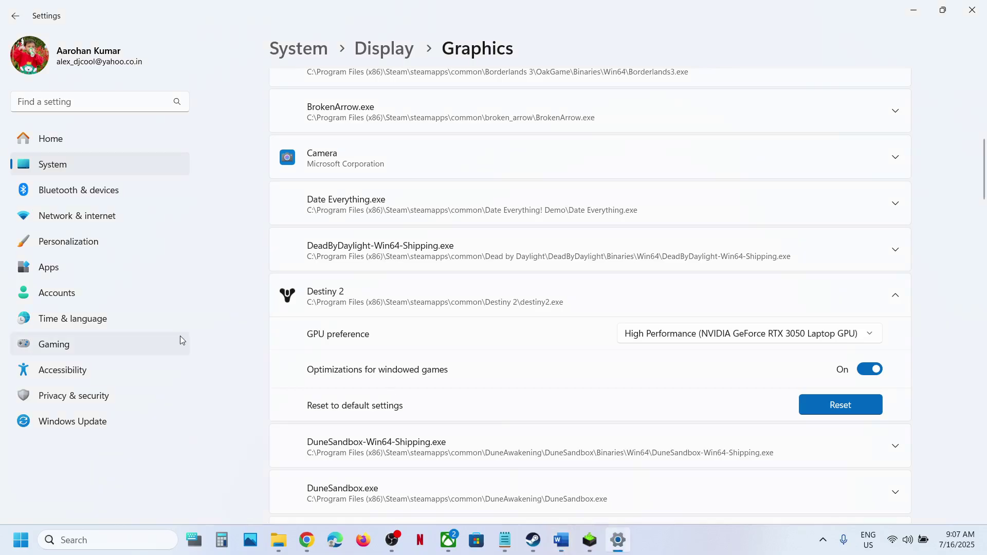
left_click(99, 422)
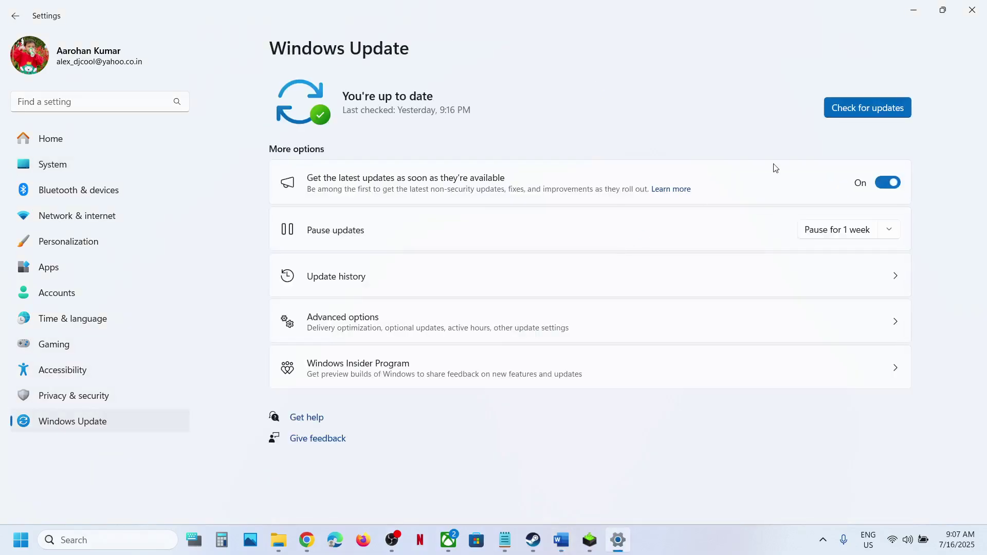
left_click(874, 109)
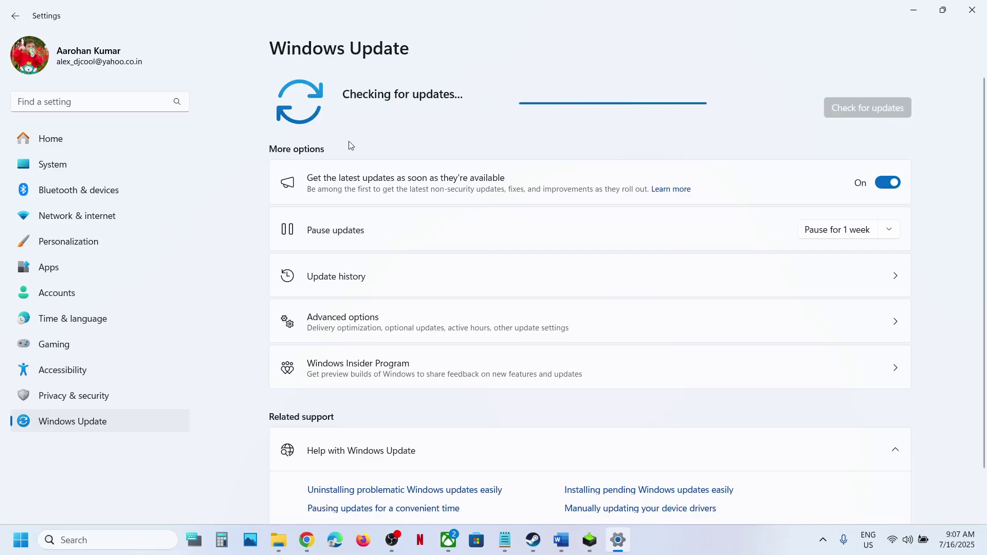
Step: View the Windows power options with Restart over the Settings window, and leave them by switching to Steam
key("super")
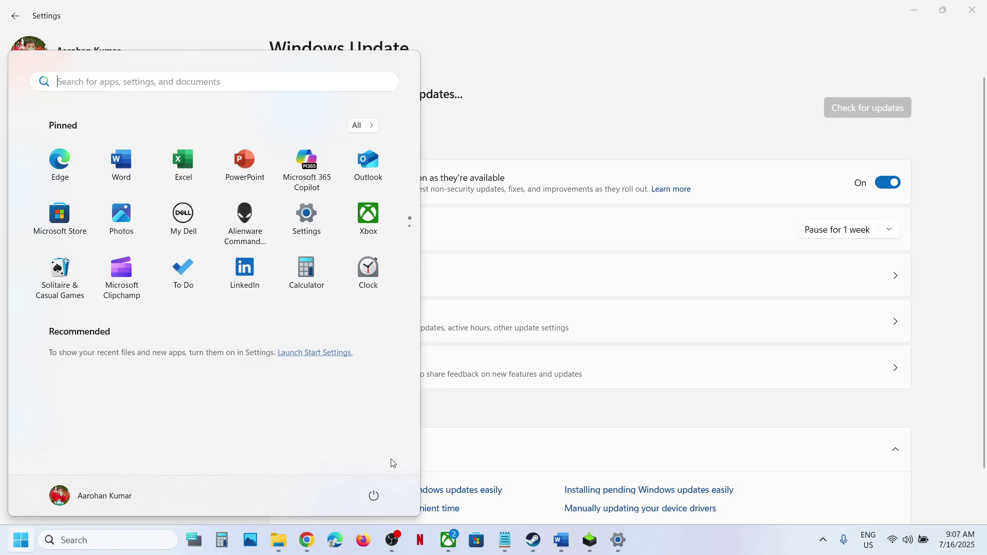
left_click(373, 495)
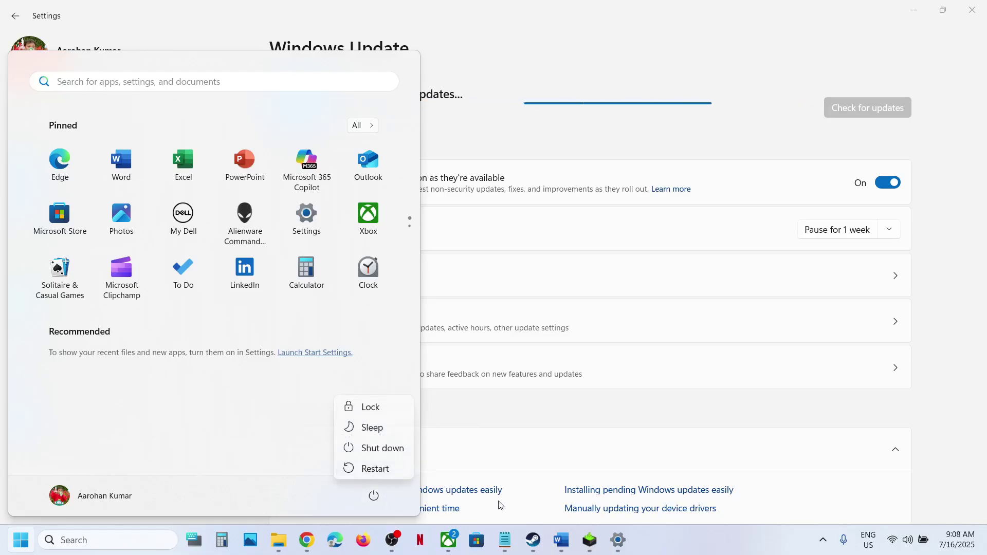
left_click(533, 540)
Step: Copy the Visual C++ redistributable link from Step 15 of the Word guide and open it in a new Chrome tab
left_click(567, 551)
scroll(415, 350, "down", 5)
left_click_drag(599, 374, 21, 343)
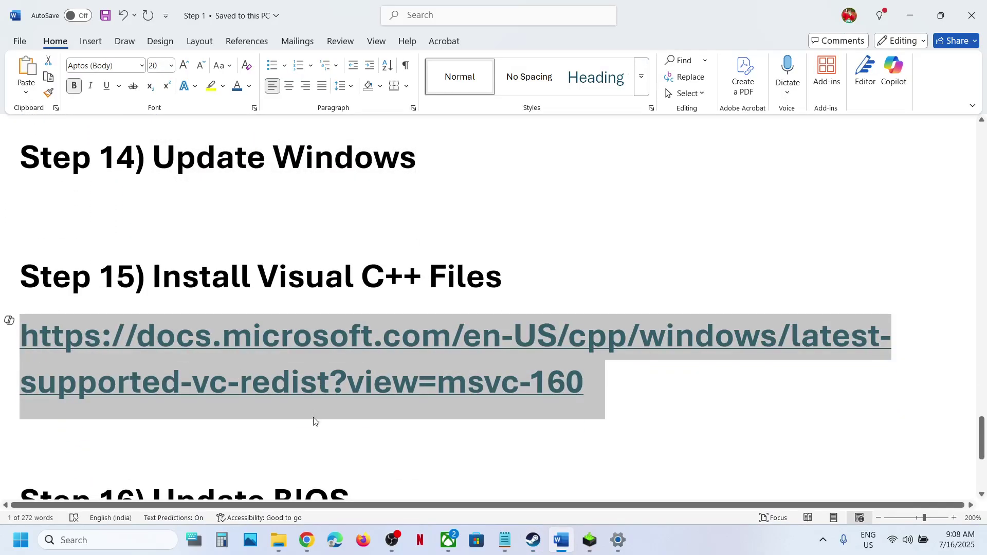
left_click(307, 540)
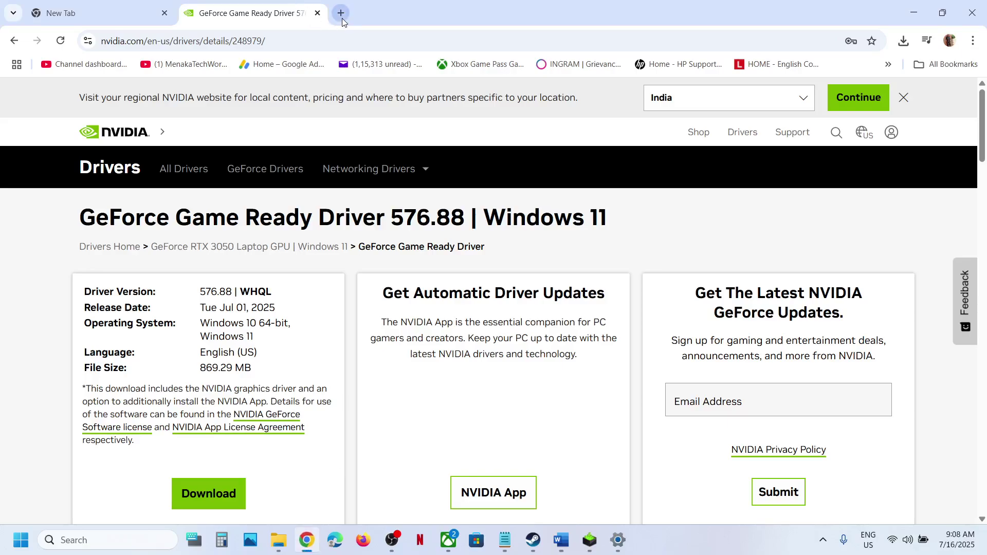
left_click(341, 13)
type("https://learn.microsoft.com/en-us/cpp/windows/latest-supported-vc-redist?view=msvc-160")
key("Return")
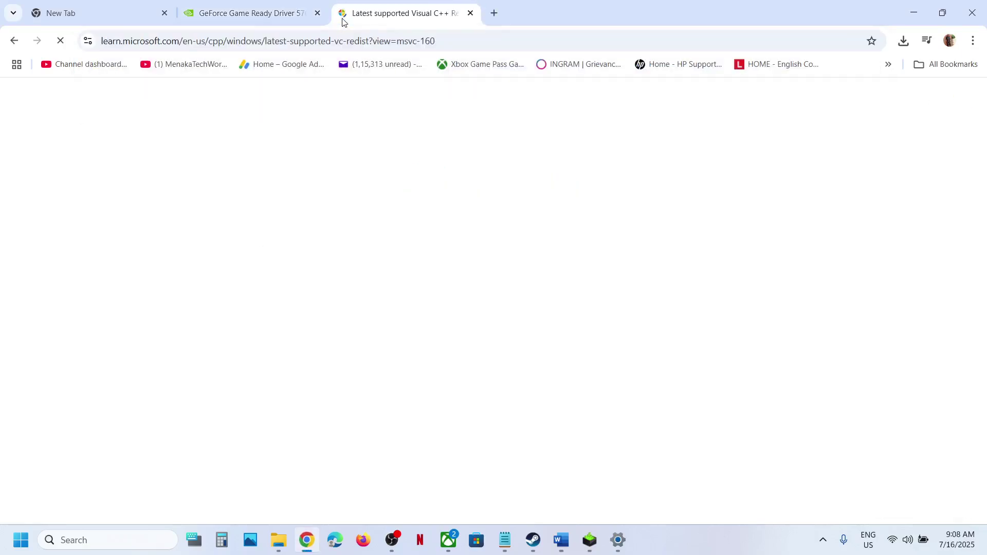
Step: Download the latest X86 Visual C++ redistributable from the Microsoft page, open the downloaded installer, and start its repair
scroll(498, 226, "down", 10)
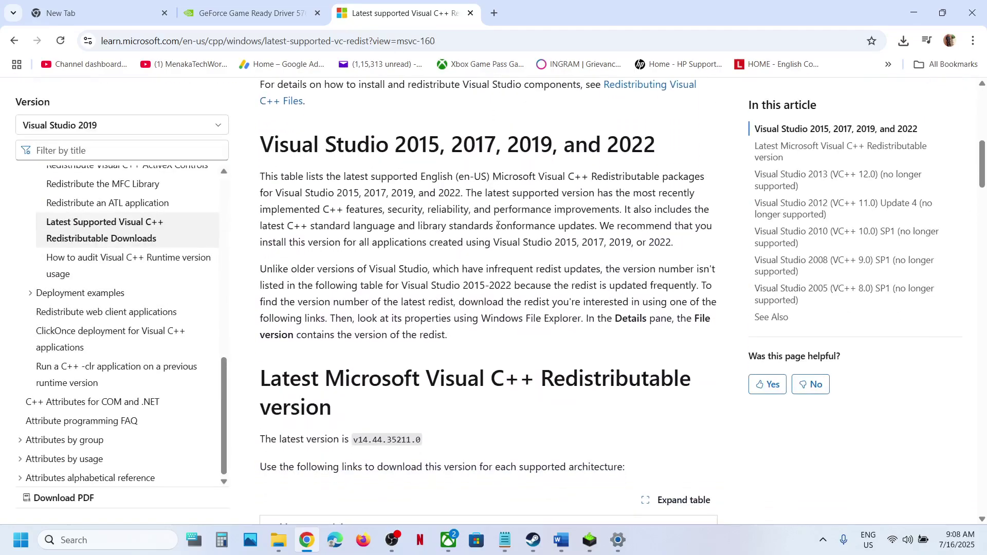
scroll(395, 294, "down", 6)
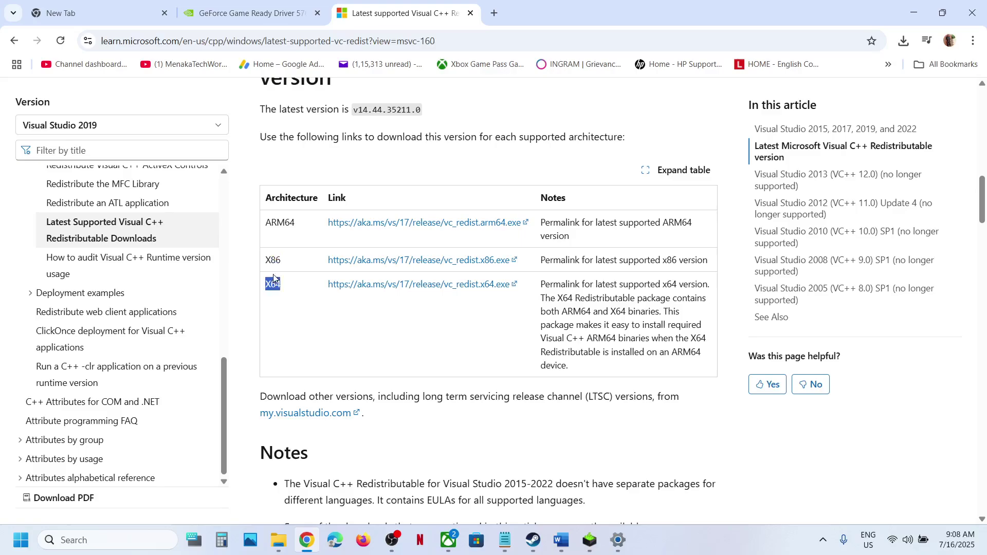
left_click(371, 263)
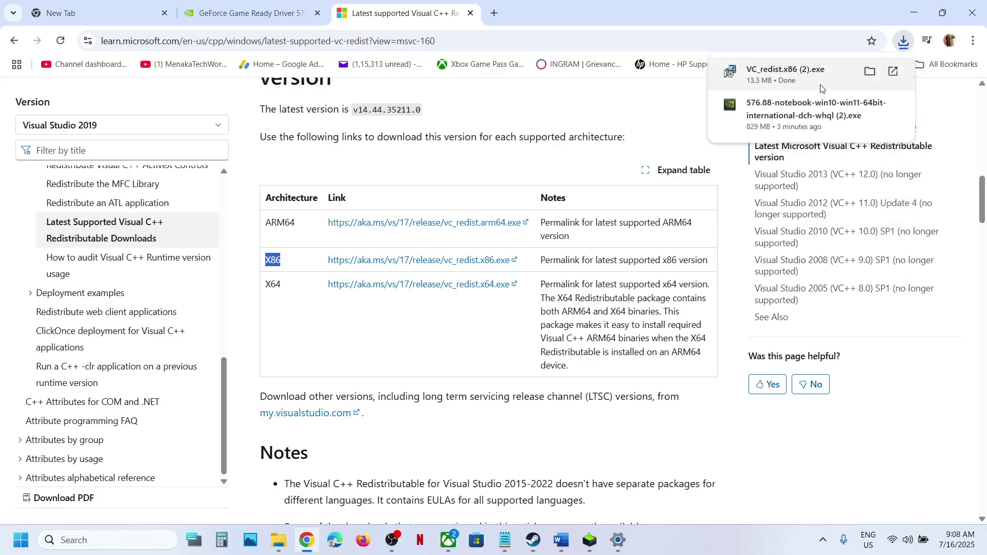
left_click(821, 88)
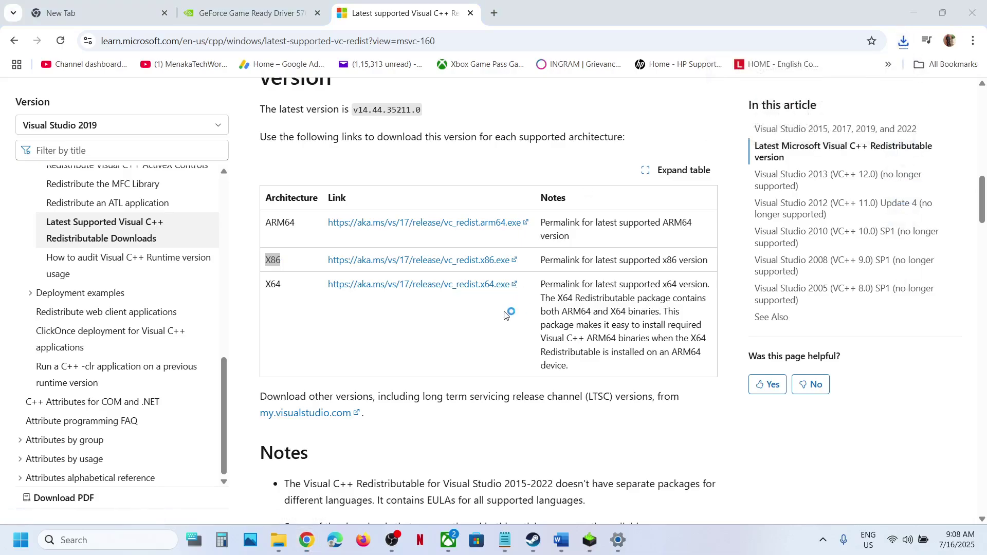
left_click(510, 338)
Step: Download the latest X64 Visual C++ redistributable from the same table, open the downloaded installer, and start its repair
left_click(432, 365)
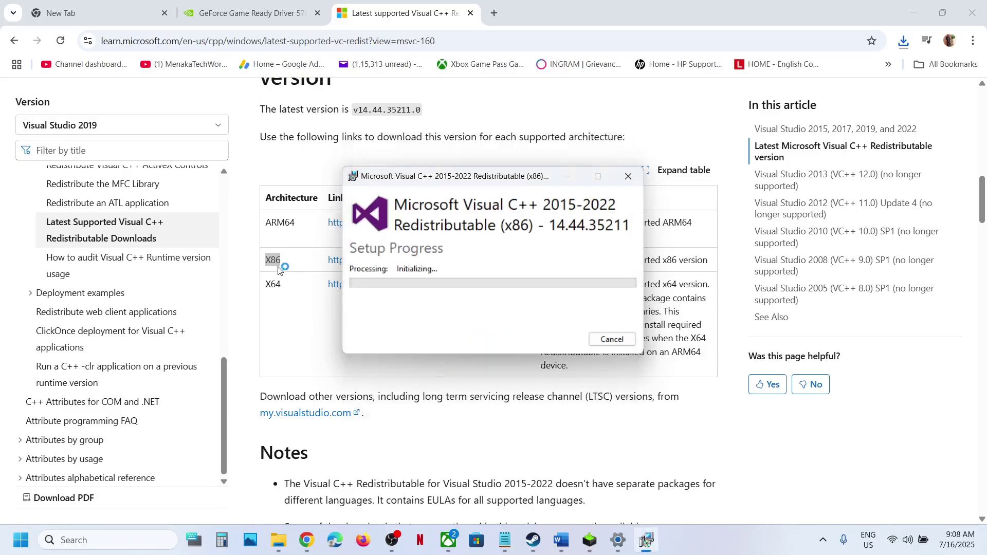
double_click(273, 288)
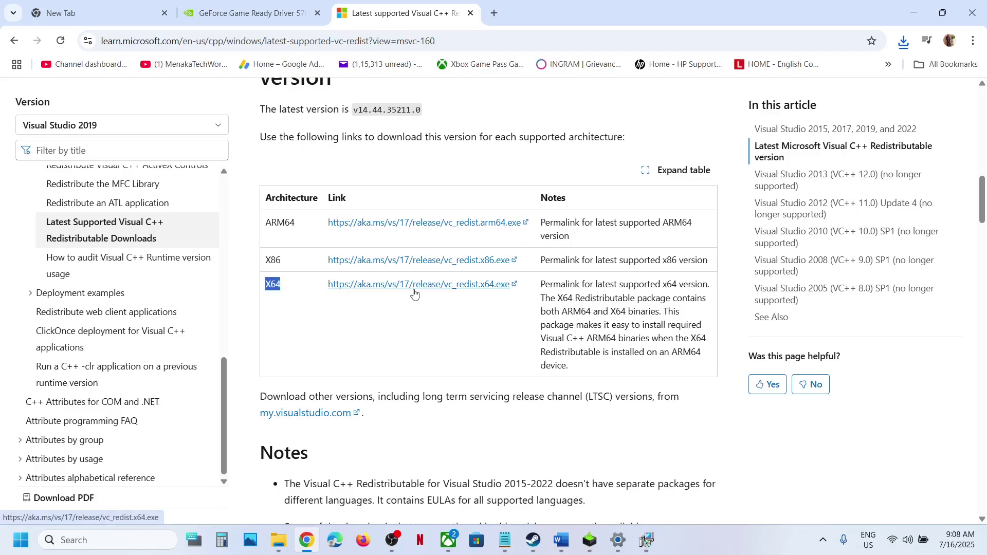
left_click(907, 44)
left_click(783, 102)
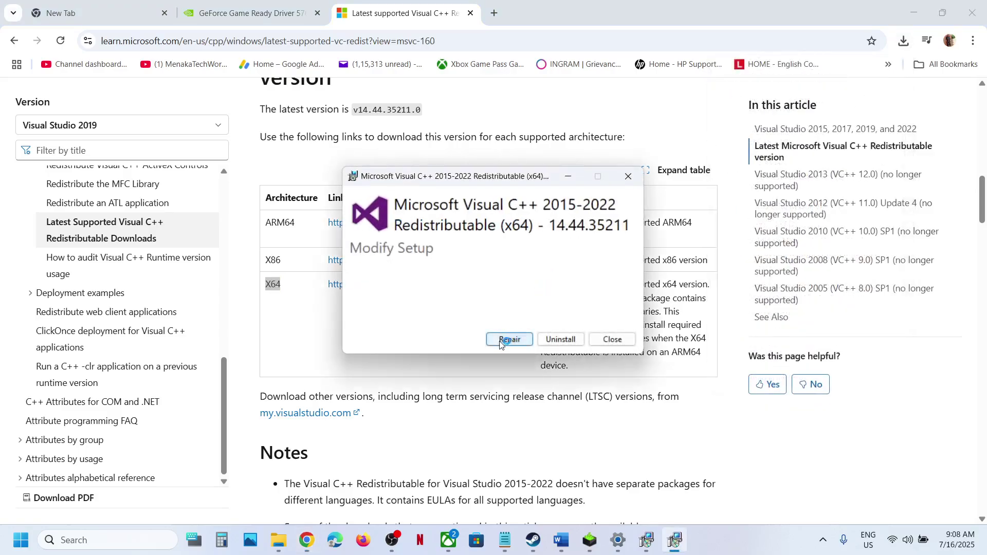
left_click(511, 341)
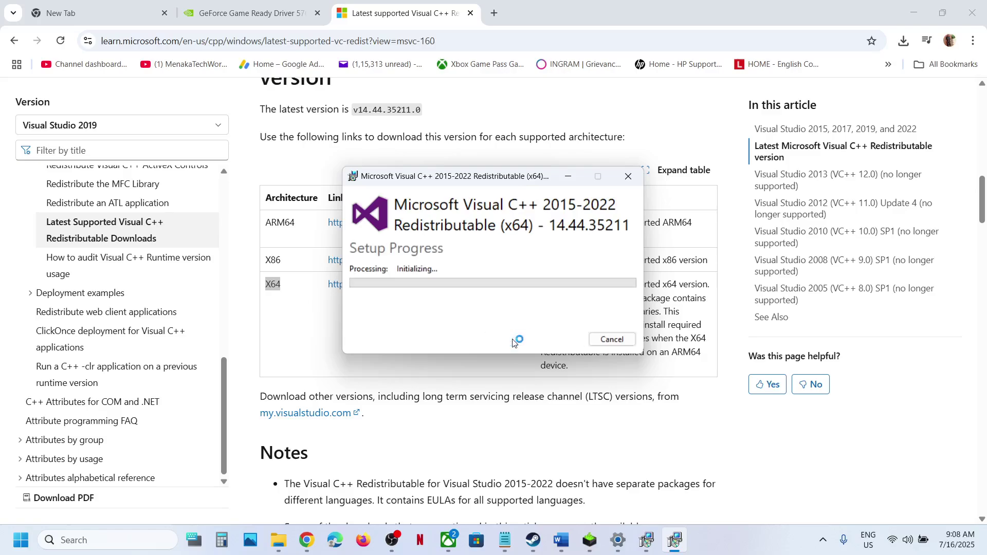
Step: Bring the x86 redistributable setup window to the front and move it aside so the x64 setup window can be seen
left_click(440, 366)
left_click(646, 545)
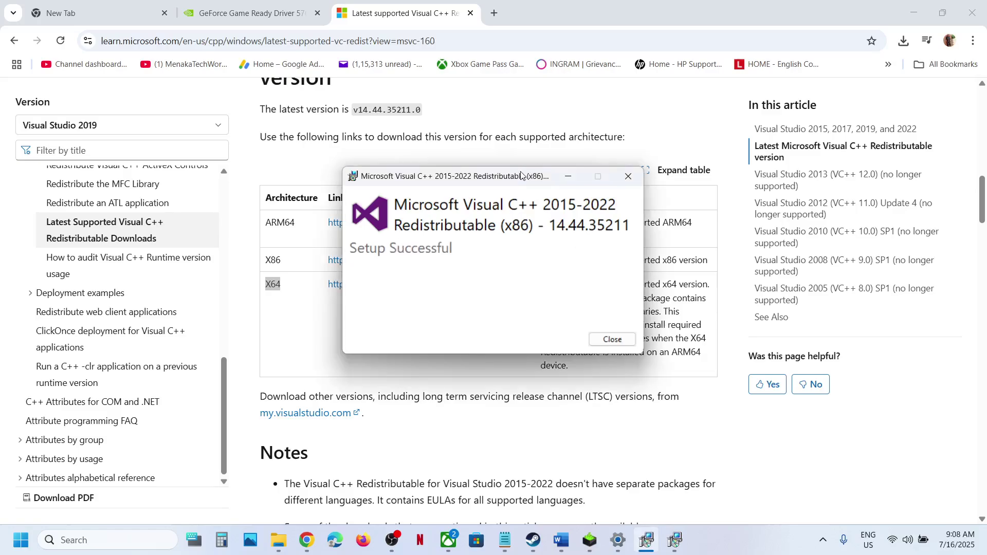
left_click_drag(521, 175, 788, 229)
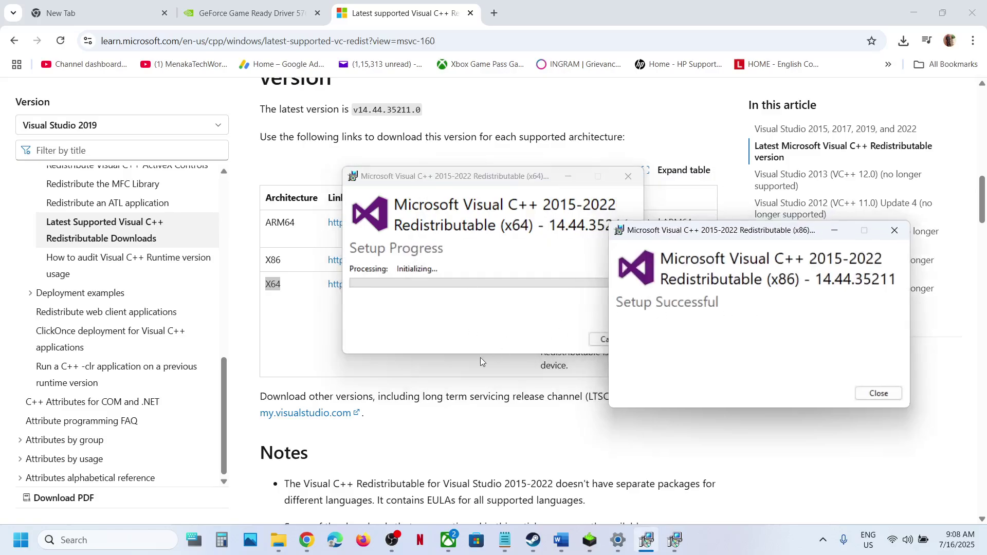
Step: Return to the redistributable page, view the Windows power options with Restart, and leave them by switching to Steam
left_click(375, 389)
scroll(375, 390, "down", 15)
key("ctrl+a")
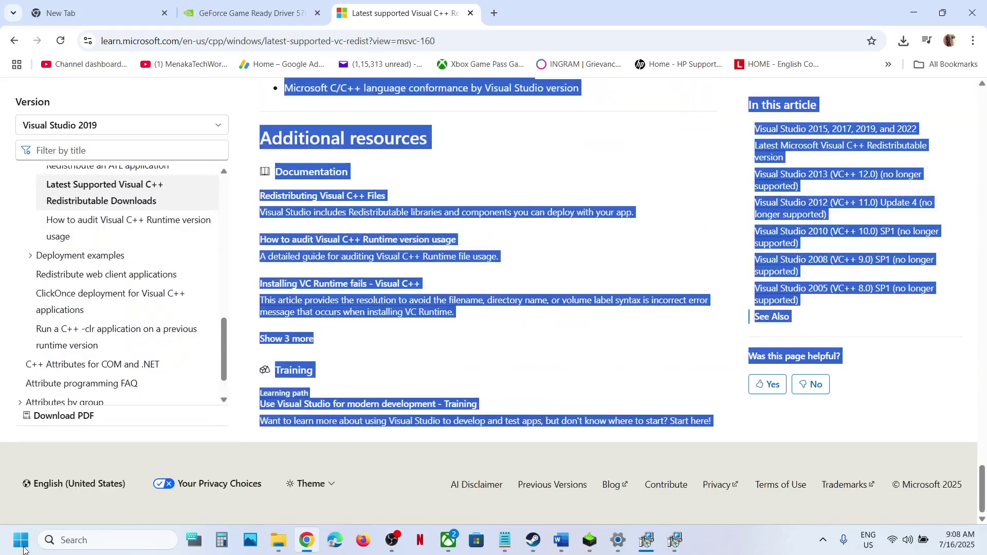
left_click(21, 540)
left_click(374, 495)
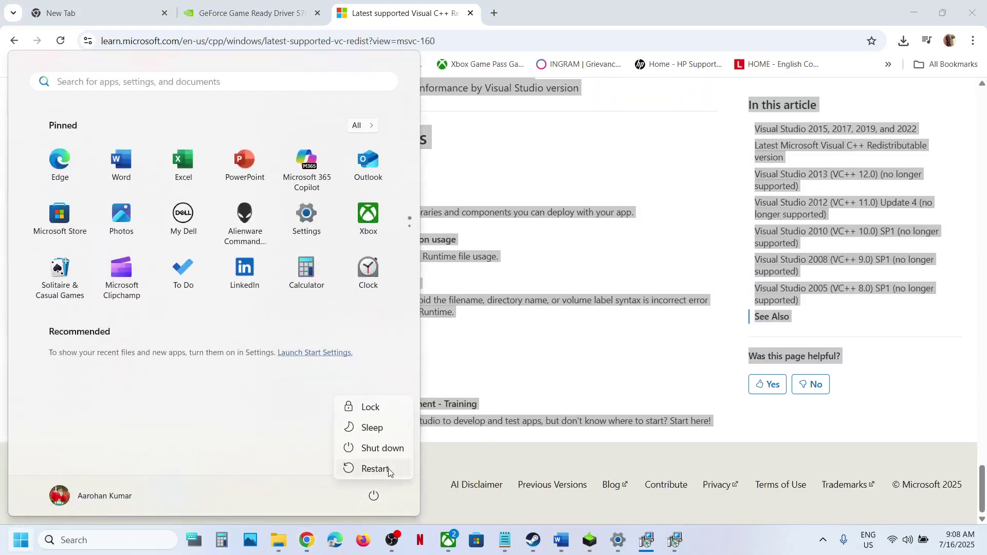
left_click(533, 540)
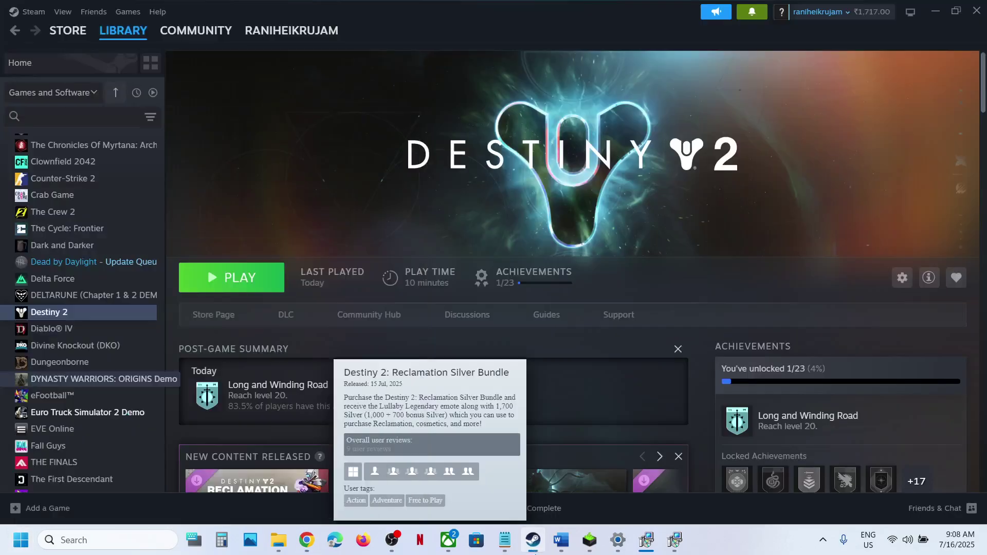
Step: Switch to the Word guide, highlight "Update BIOS" in Step 16, and check the battery charge in Windows quick settings
left_click(565, 549)
scroll(495, 373, "down", 3)
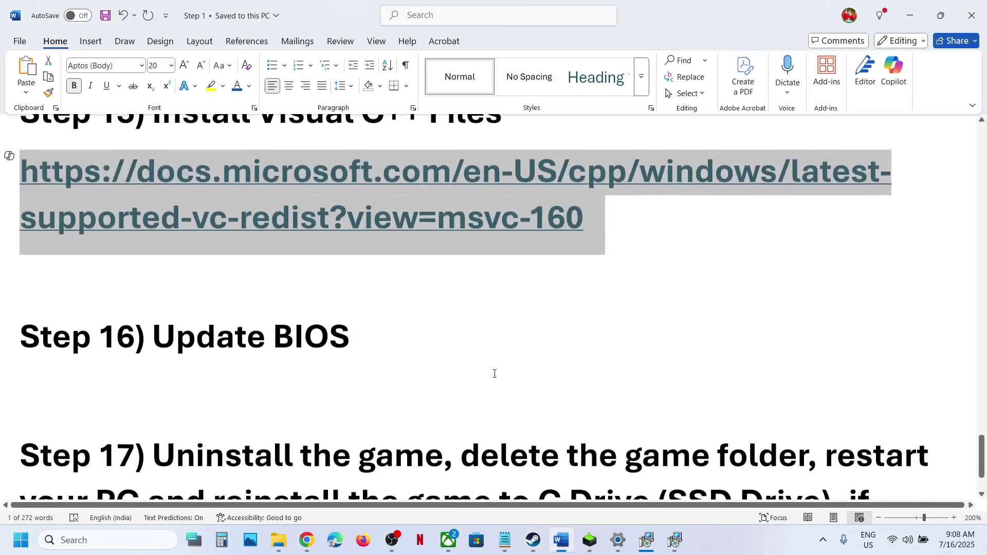
scroll(200, 397, "up", 1)
left_click_drag(175, 390, 361, 372)
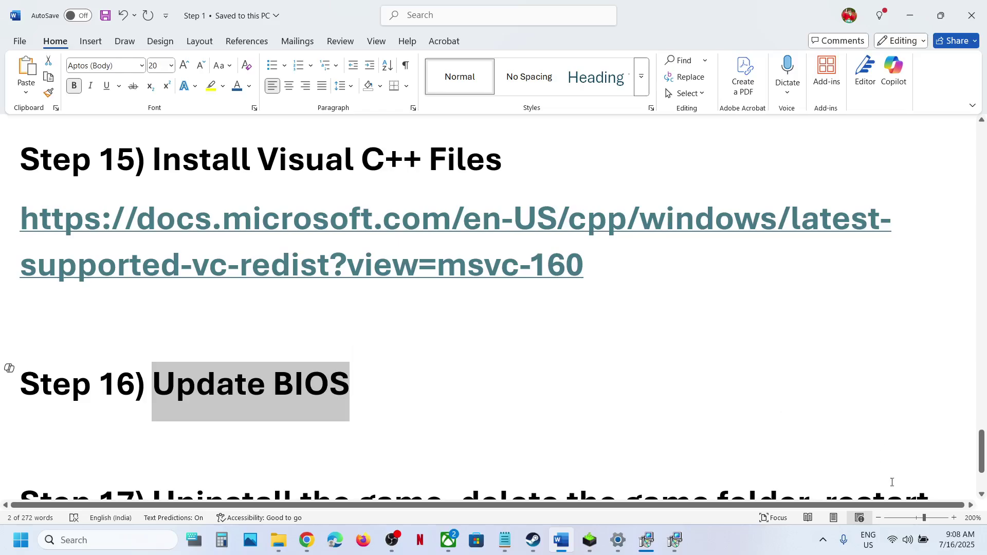
left_click(909, 540)
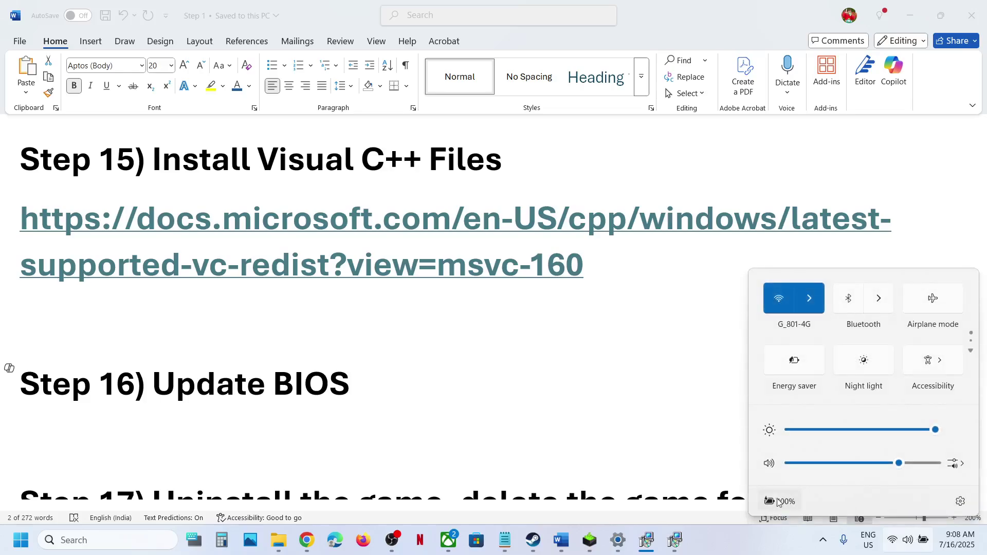
mouse_move(775, 506)
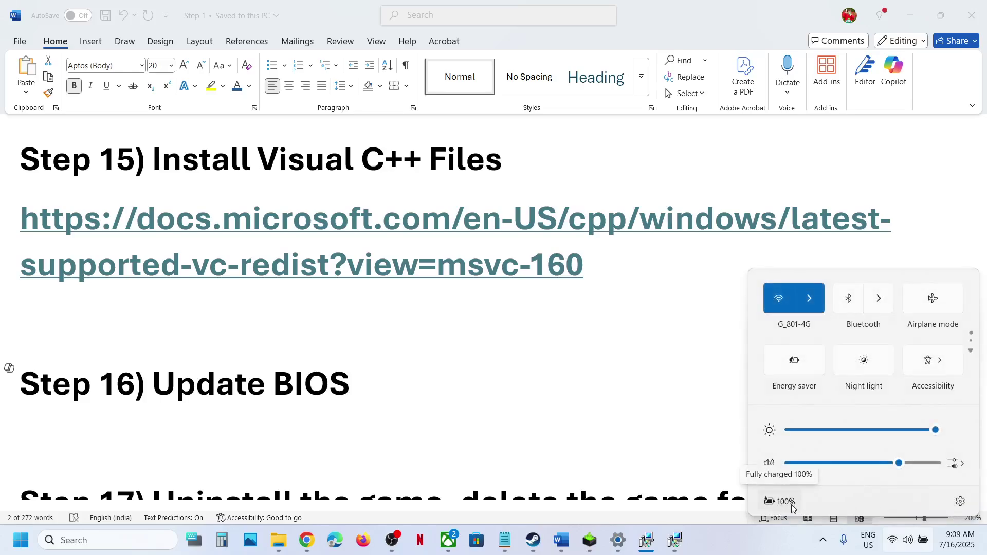